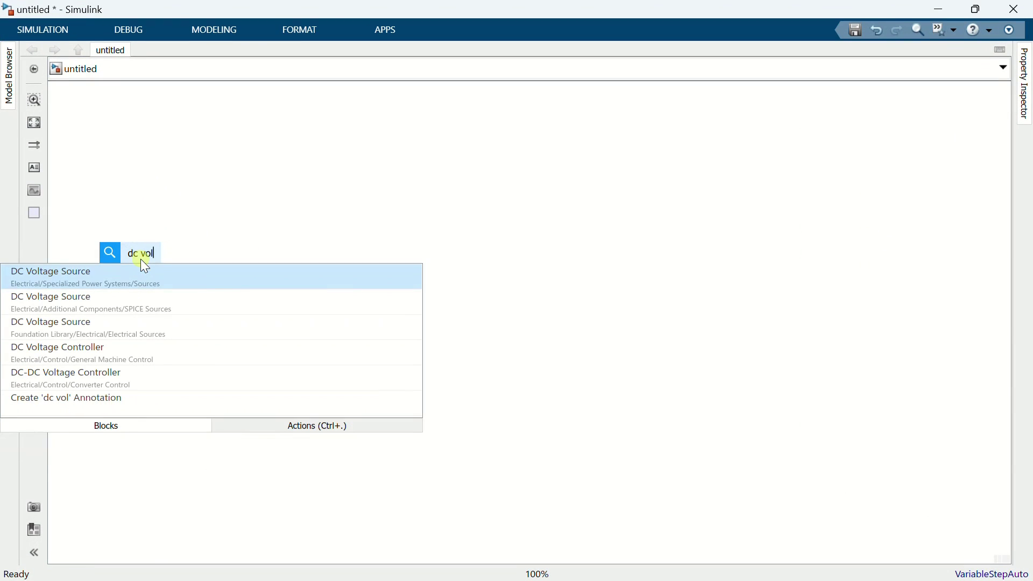
- Place a DC Voltage Source and set its amplitude to 400 V
{"action": "left_click", "coordinate": [142, 267]}
{"action": "double_click", "coordinate": [140, 260]}
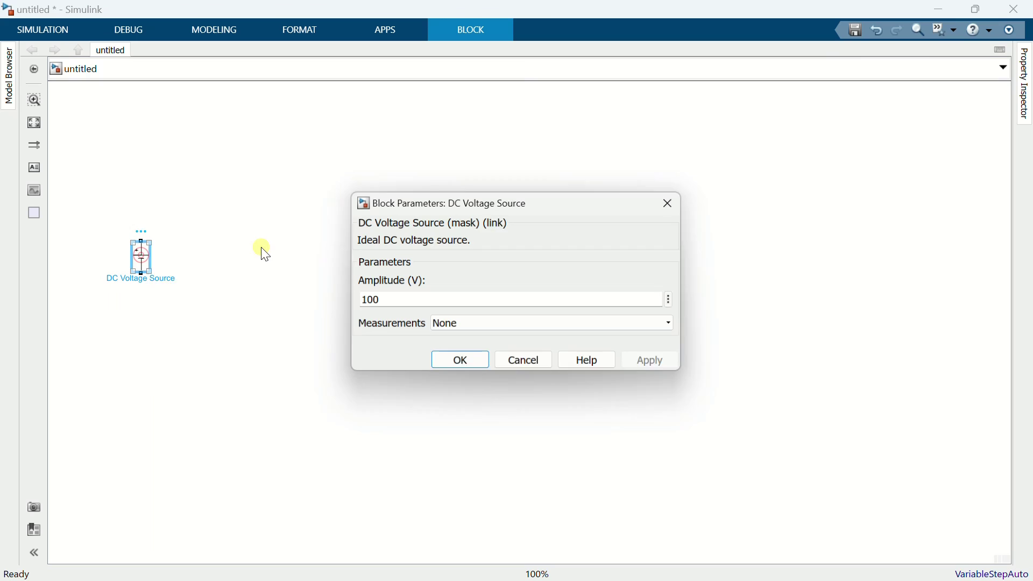
{"action": "double_click", "coordinate": [304, 257]}
{"action": "type", "text": "400"}
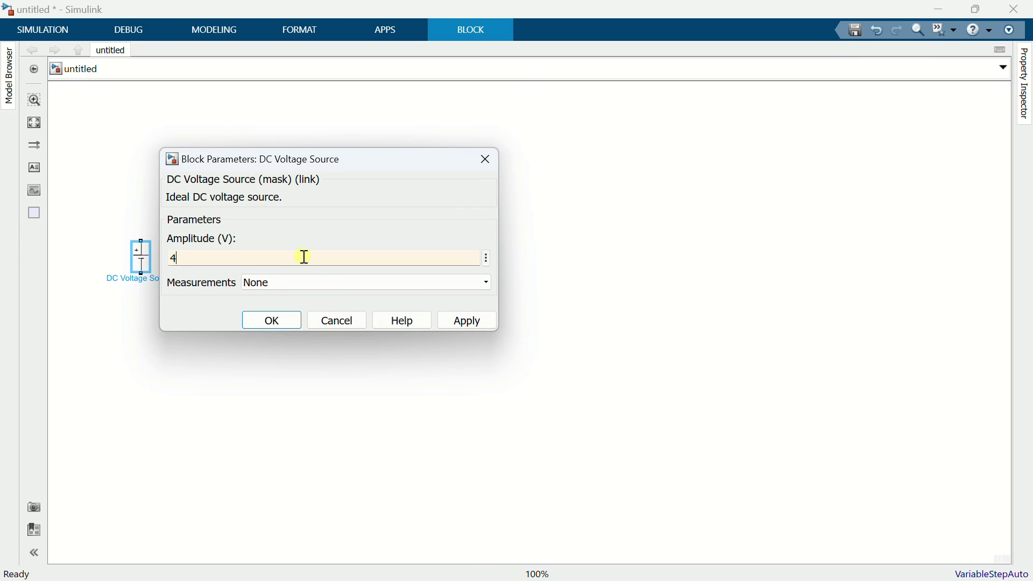
{"action": "left_click", "coordinate": [269, 320]}
- Add an IGBT/Diode block, rotate it upright, and make four copies of it
{"action": "double_click", "coordinate": [242, 259]}
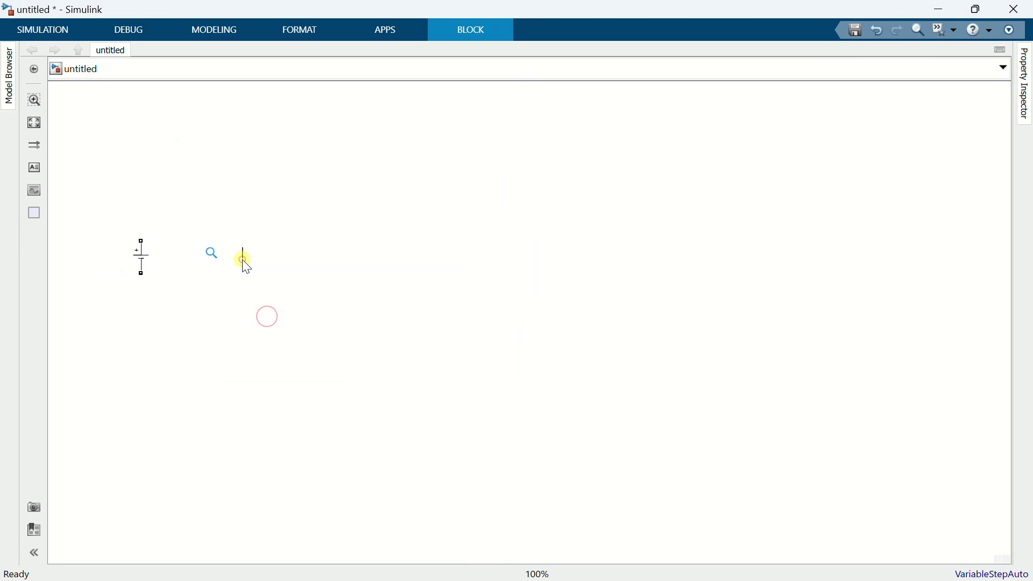
{"action": "type", "text": "igbt"}
{"action": "left_click", "coordinate": [248, 301]}
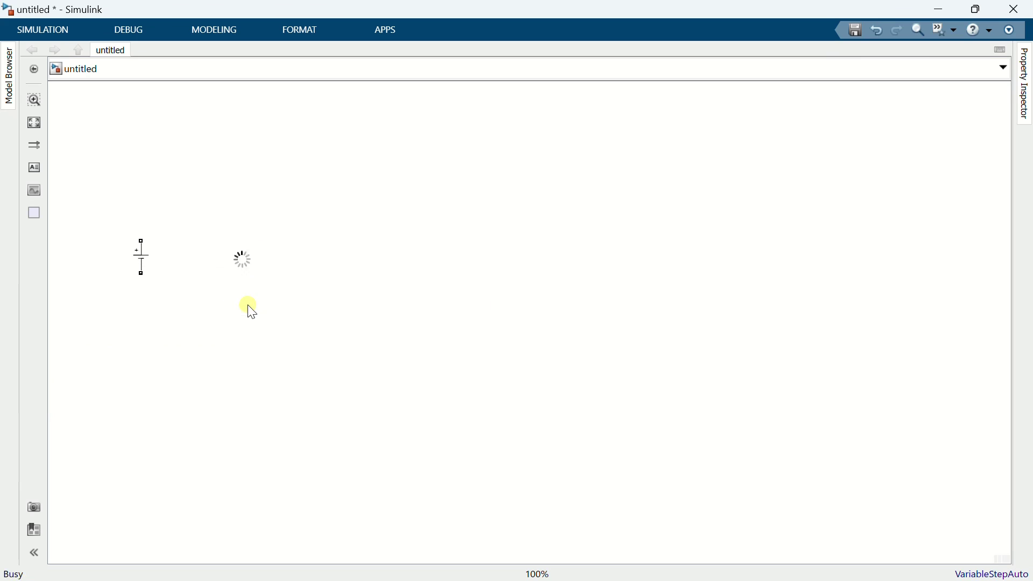
{"action": "left_click_drag", "start_coordinate": [249, 262], "coordinate": [254, 171]}
{"action": "key", "text": "ctrl+r"}
{"action": "key", "text": "ctrl+c"}
{"action": "key", "text": "ctrl+v"}
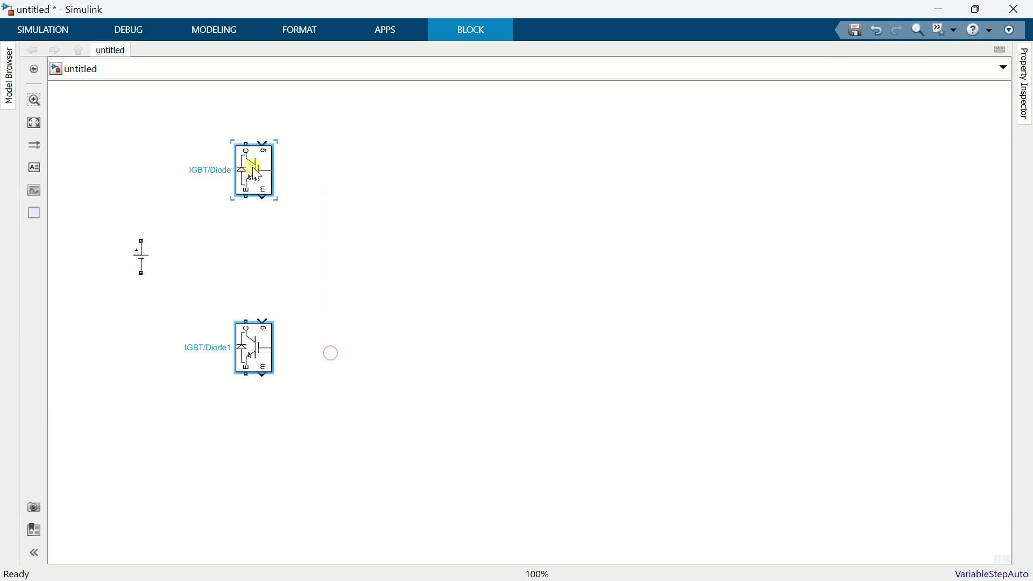
{"action": "key", "text": "ctrl+v"}
{"action": "left_click_drag", "start_coordinate": [302, 221], "coordinate": [232, 137]}
{"action": "left_click_drag", "start_coordinate": [248, 154], "coordinate": [219, 155]}
- Wire both IGBT legs, their top and bottom rails, and the rails to the DC source terminals
{"action": "left_click_drag", "start_coordinate": [217, 198], "coordinate": [218, 321]}
{"action": "mouse_move", "coordinate": [291, 198]}
{"action": "left_mouse_down"}
{"action": "mouse_move", "coordinate": [304, 290]}
{"action": "mouse_move", "coordinate": [291, 321]}
{"action": "left_mouse_up"}
{"action": "left_click_drag", "start_coordinate": [225, 134], "coordinate": [272, 127]}
{"action": "left_click_drag", "start_coordinate": [217, 375], "coordinate": [272, 404]}
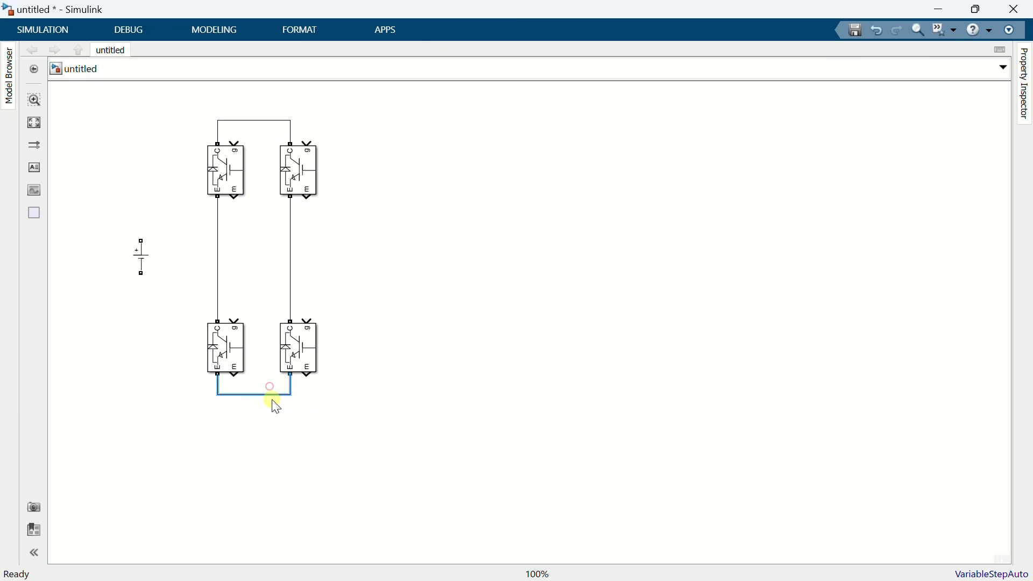
{"action": "mouse_move", "coordinate": [140, 238]}
{"action": "left_mouse_down"}
{"action": "mouse_move", "coordinate": [171, 144]}
{"action": "mouse_move", "coordinate": [218, 121]}
{"action": "left_mouse_up"}
{"action": "left_click_drag", "start_coordinate": [141, 276], "coordinate": [218, 409]}
- Move the DC source further left and spread the right IGBT pair further right
{"action": "left_click", "coordinate": [143, 254]}
{"action": "left_click_drag", "start_coordinate": [143, 253], "coordinate": [99, 245]}
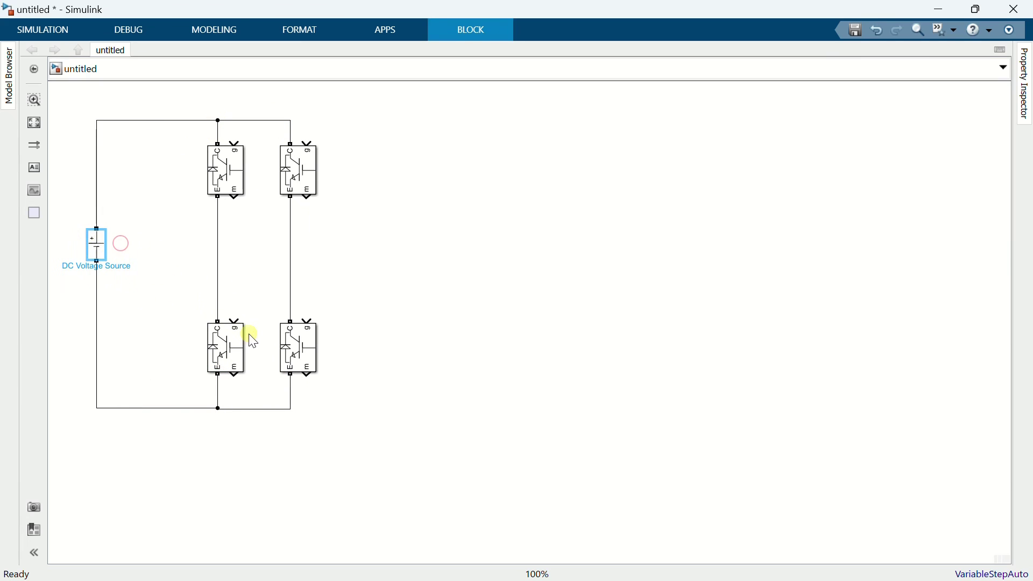
{"action": "left_click_drag", "start_coordinate": [360, 402], "coordinate": [356, 179]}
{"action": "left_click", "coordinate": [472, 251]}
- Add a From block tagged PWM1 wired to the top-left IGBT gate
{"action": "double_click", "coordinate": [161, 236]}
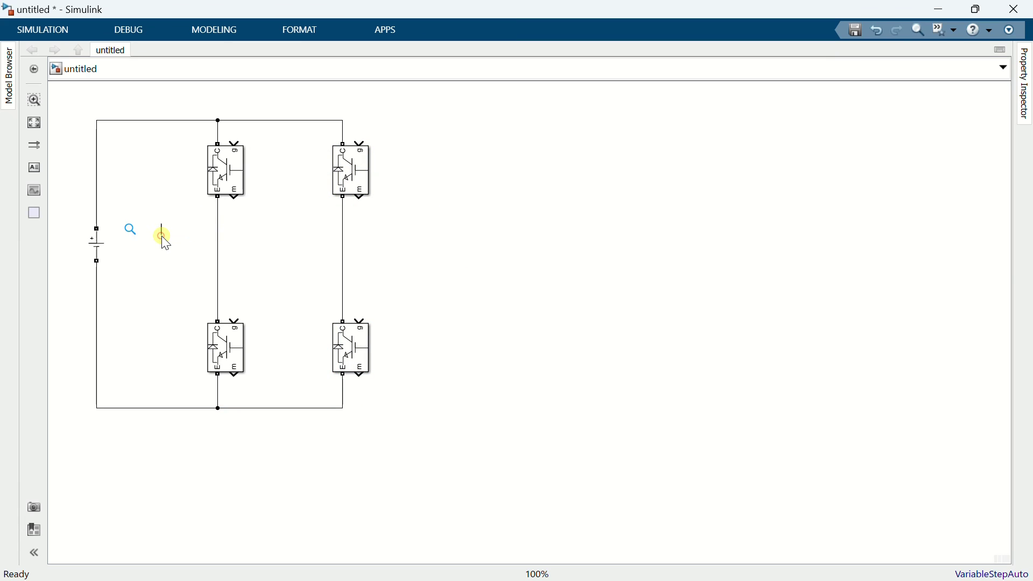
{"action": "type", "text": "from"}
{"action": "left_click", "coordinate": [183, 247]}
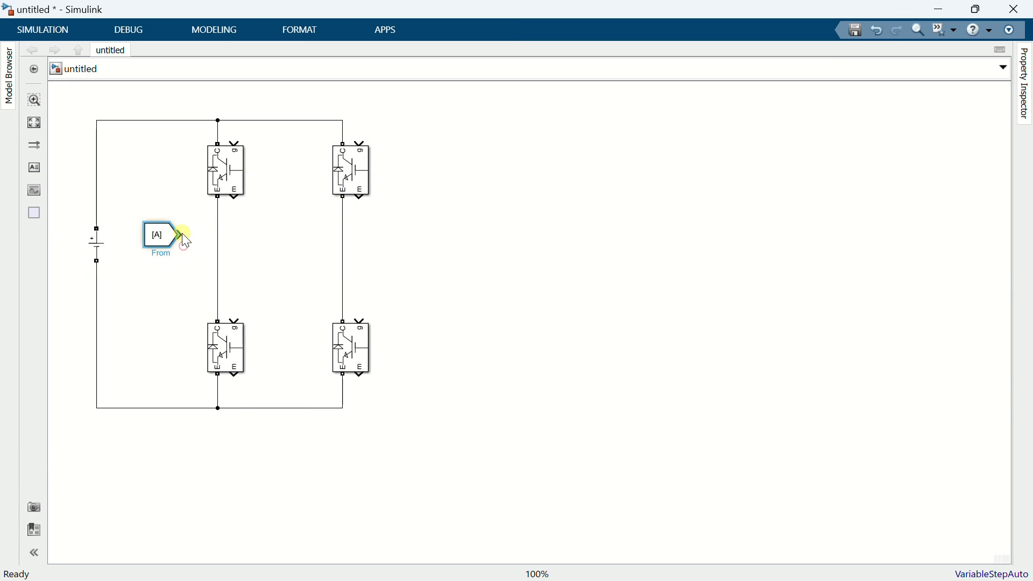
{"action": "mouse_move", "coordinate": [165, 198]}
{"action": "left_mouse_down"}
{"action": "mouse_move", "coordinate": [160, 140]}
{"action": "mouse_move", "coordinate": [236, 142]}
{"action": "left_mouse_up"}
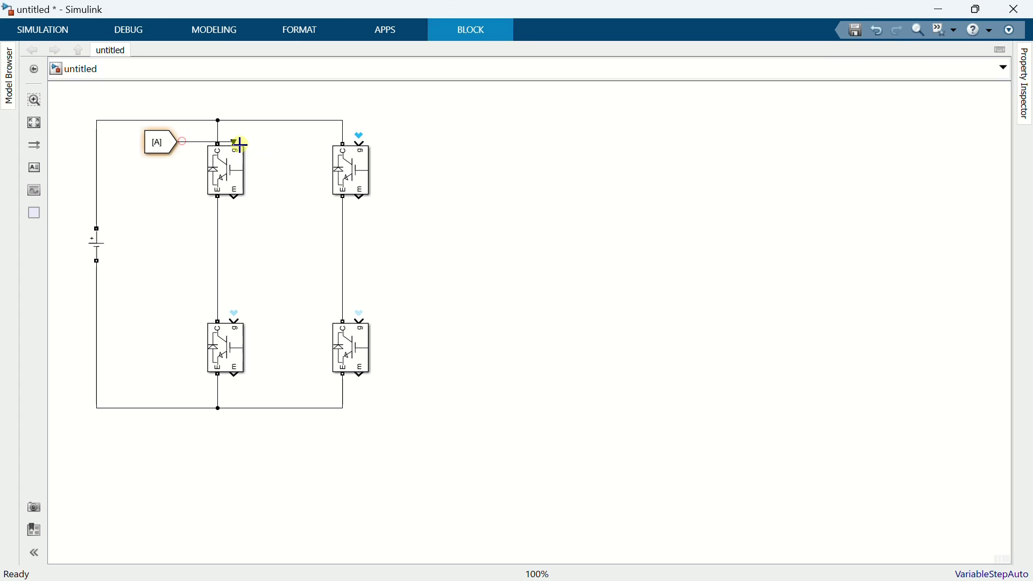
{"action": "left_click_drag", "start_coordinate": [170, 145], "coordinate": [168, 137]}
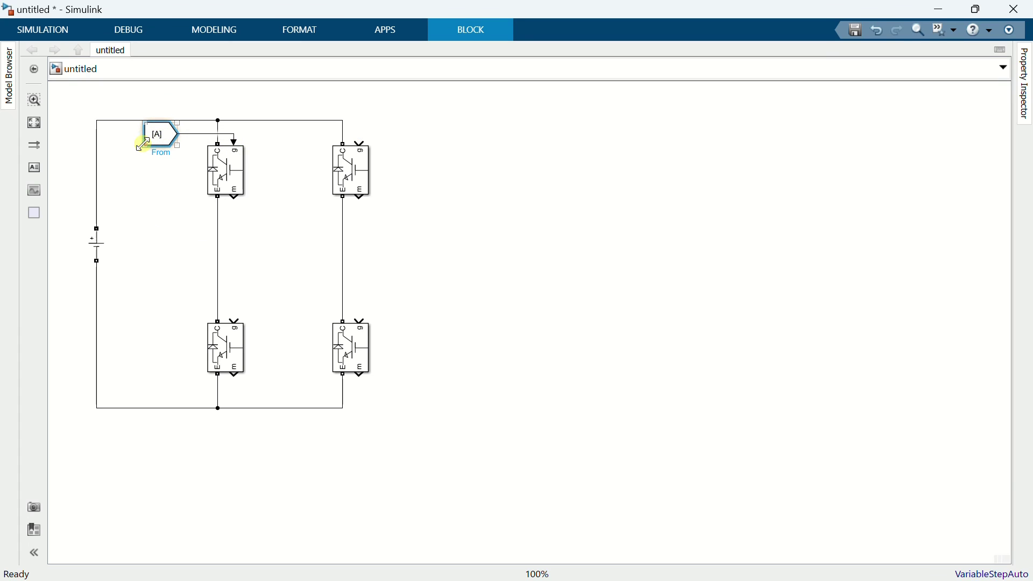
{"action": "left_click", "coordinate": [158, 133]}
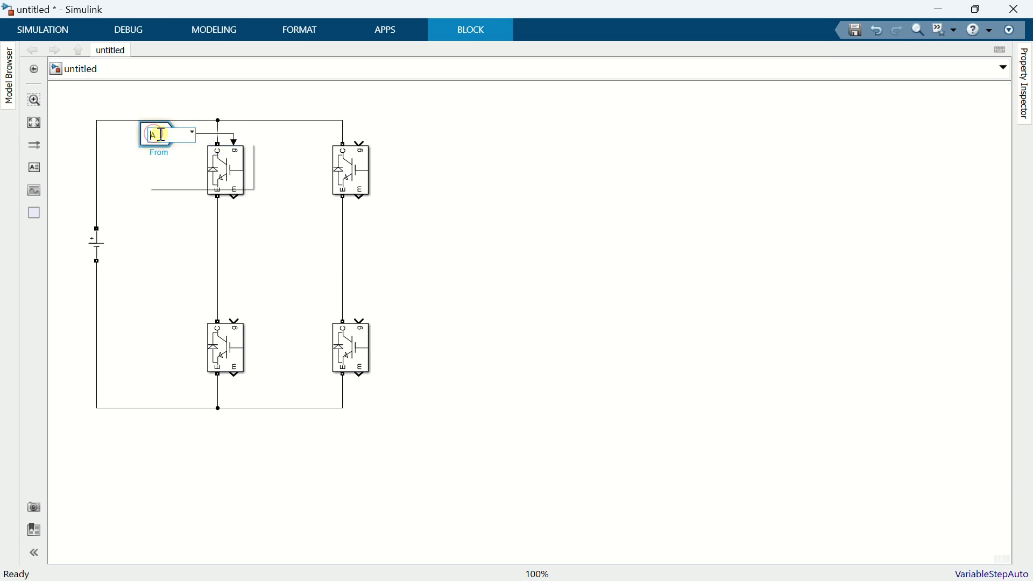
{"action": "key", "text": "Escape"}
{"action": "double_click", "coordinate": [158, 134]}
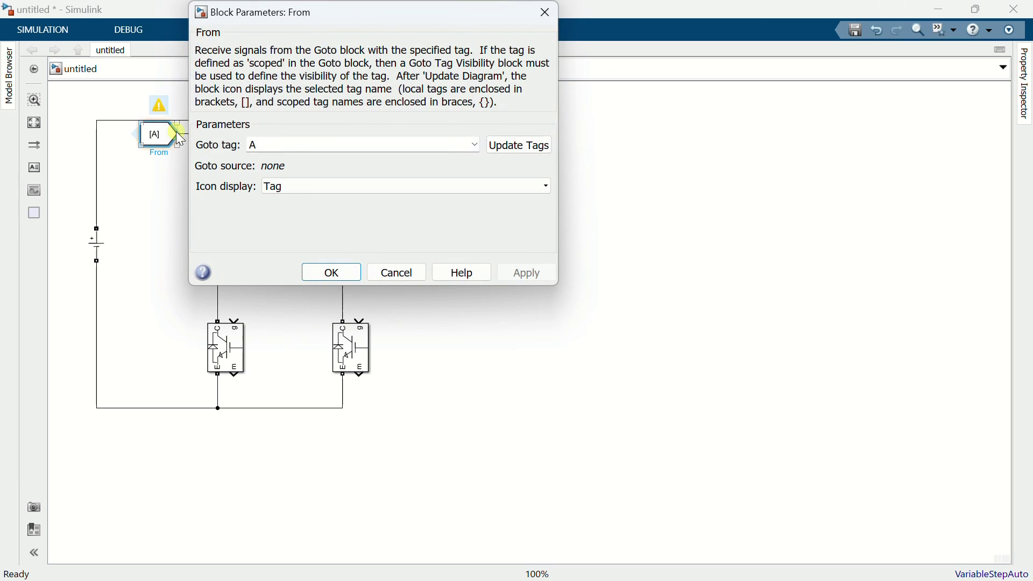
{"action": "type", "text": "PW"}
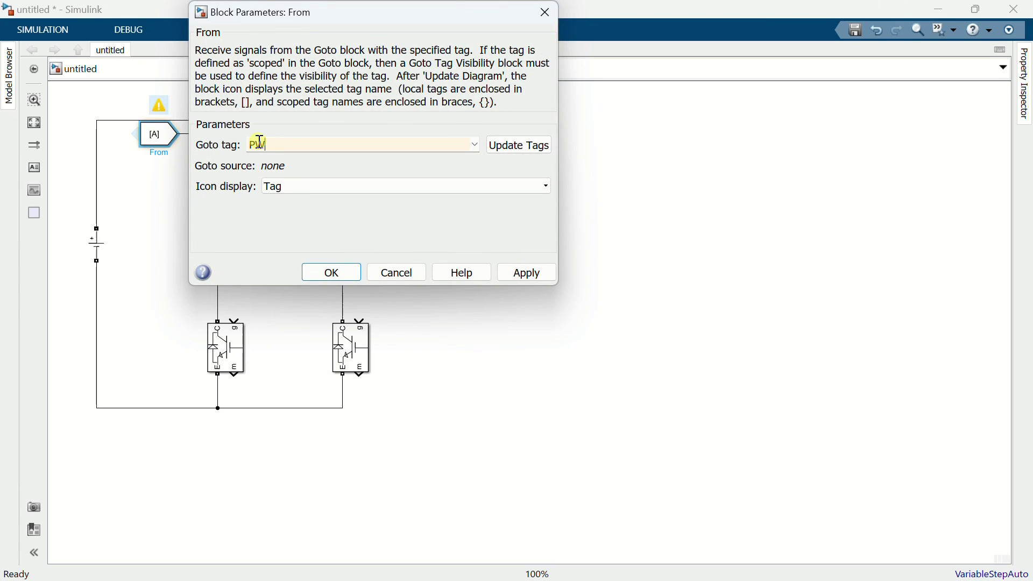
{"action": "type", "text": "M1"}
{"action": "left_click", "coordinate": [323, 273]}
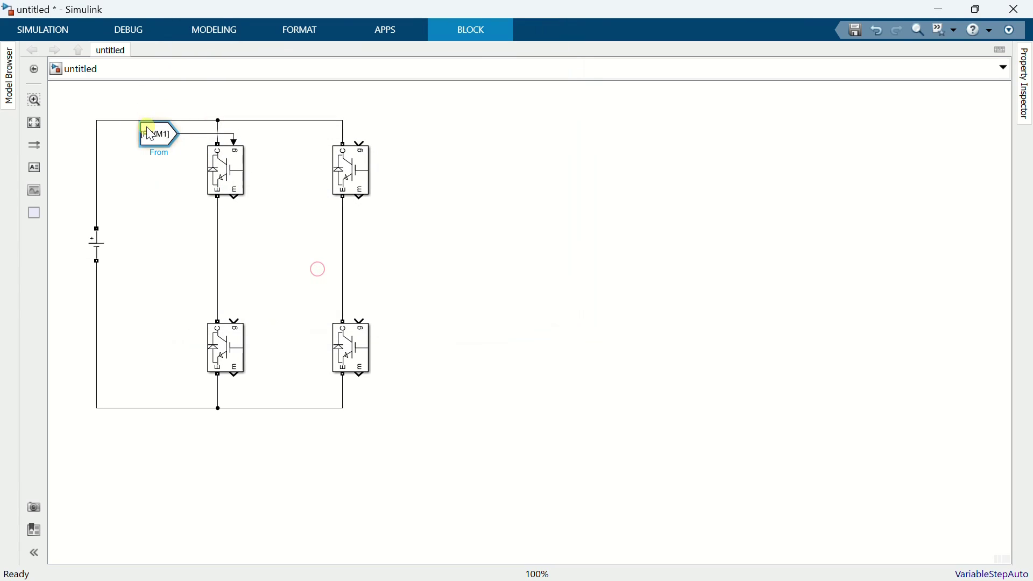
- Copy the From block to the lower-left IGBT gate and retag it PWM2
{"action": "left_click_drag", "start_coordinate": [148, 139], "coordinate": [297, 311]}
{"action": "double_click", "coordinate": [157, 314]}
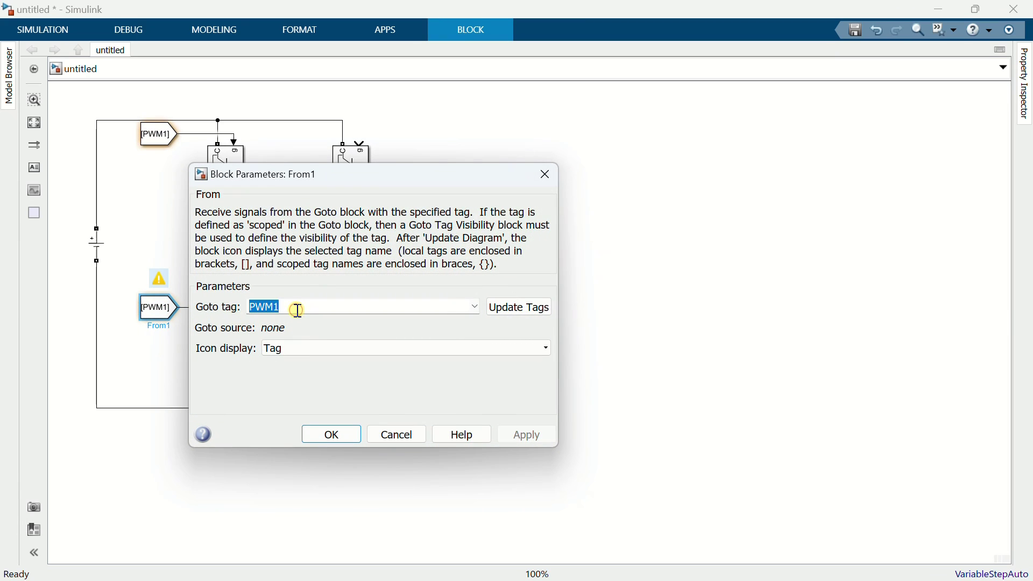
{"action": "type", "text": "PWM2"}
{"action": "left_click", "coordinate": [331, 434]}
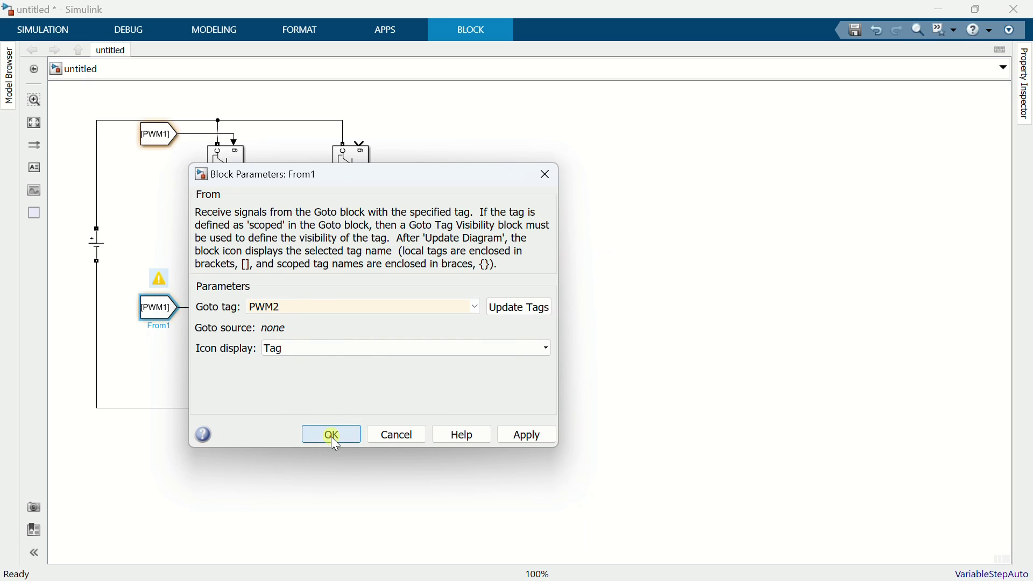
- Copy a From block beside the upper-right IGBT gate and retag it PWM3
{"action": "left_click_drag", "start_coordinate": [148, 314], "coordinate": [360, 139]}
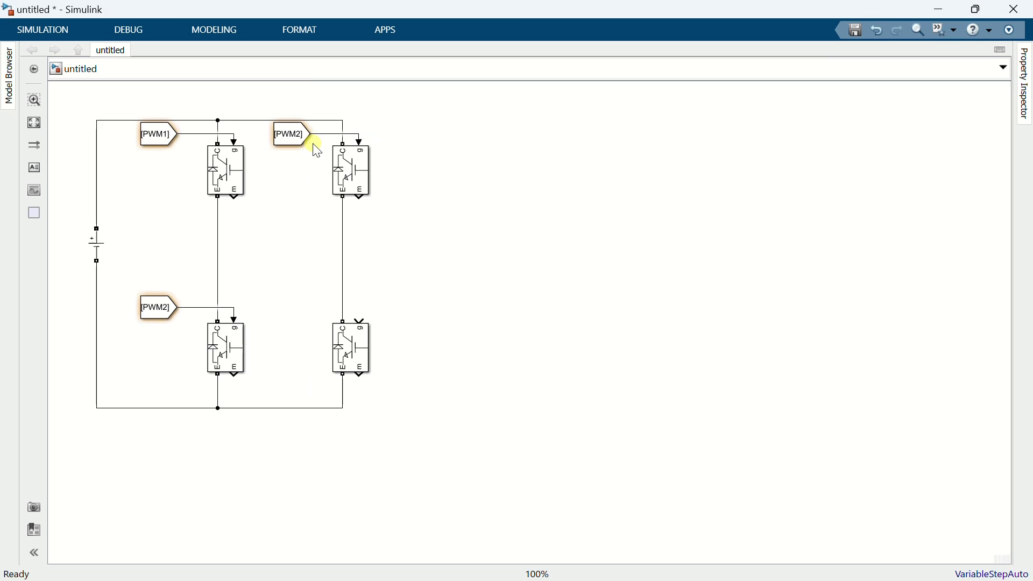
{"action": "double_click", "coordinate": [294, 147]}
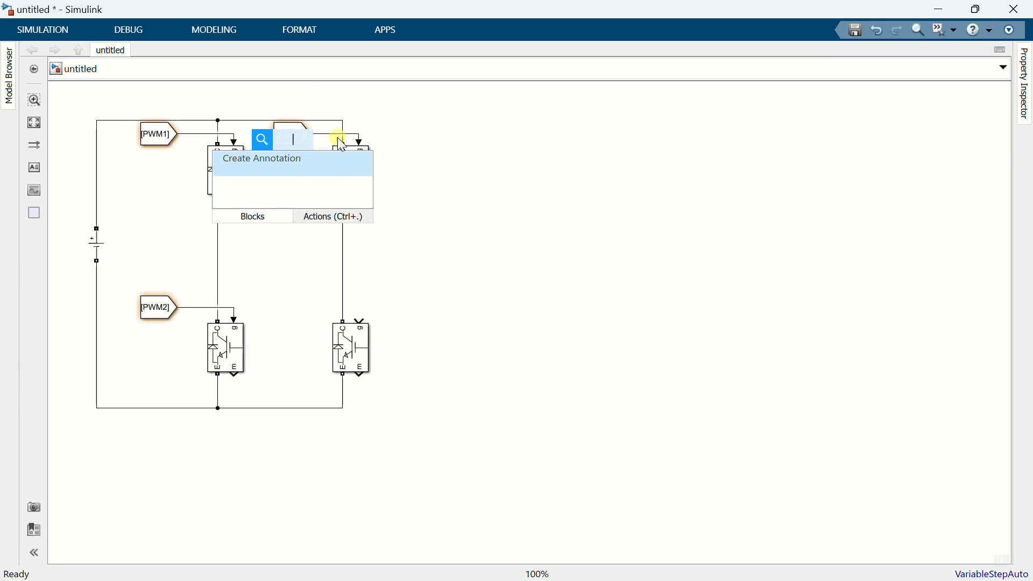
{"action": "left_click", "coordinate": [318, 89]}
{"action": "left_click", "coordinate": [292, 139]}
{"action": "double_click", "coordinate": [289, 138]}
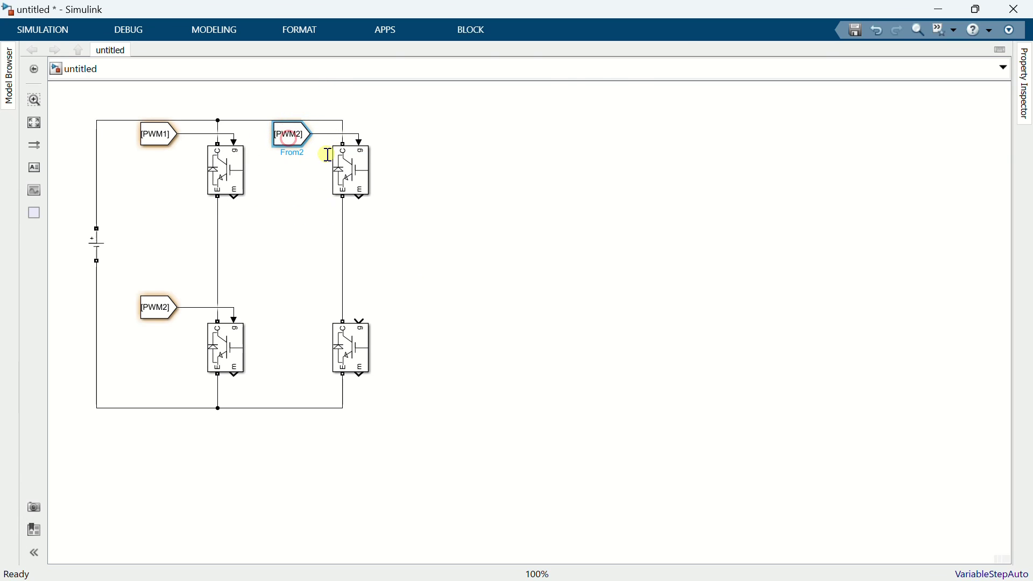
{"action": "left_click", "coordinate": [427, 145]}
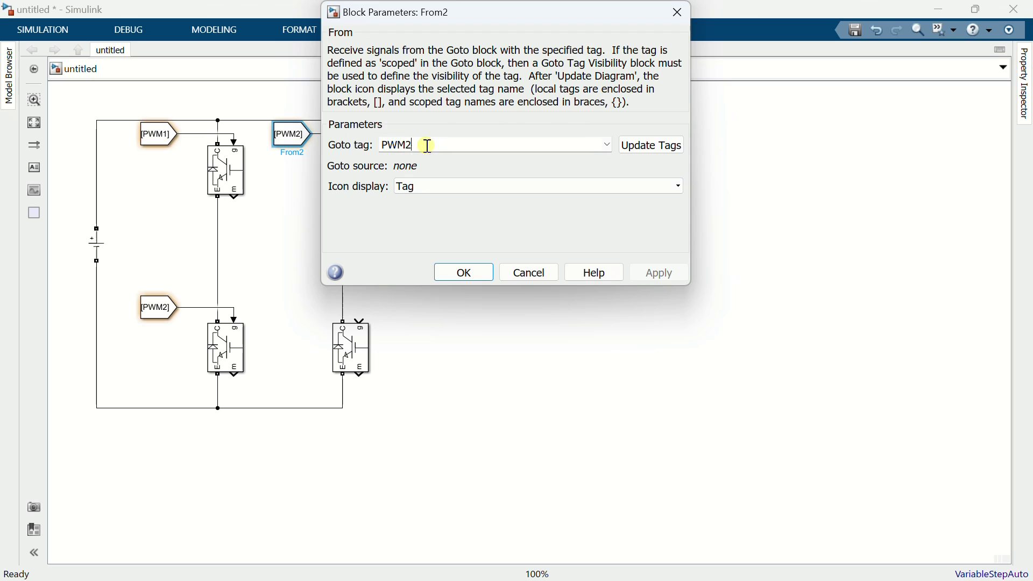
{"action": "key", "text": "BackSpace"}
{"action": "type", "text": "3"}
{"action": "left_click", "coordinate": [462, 272]}
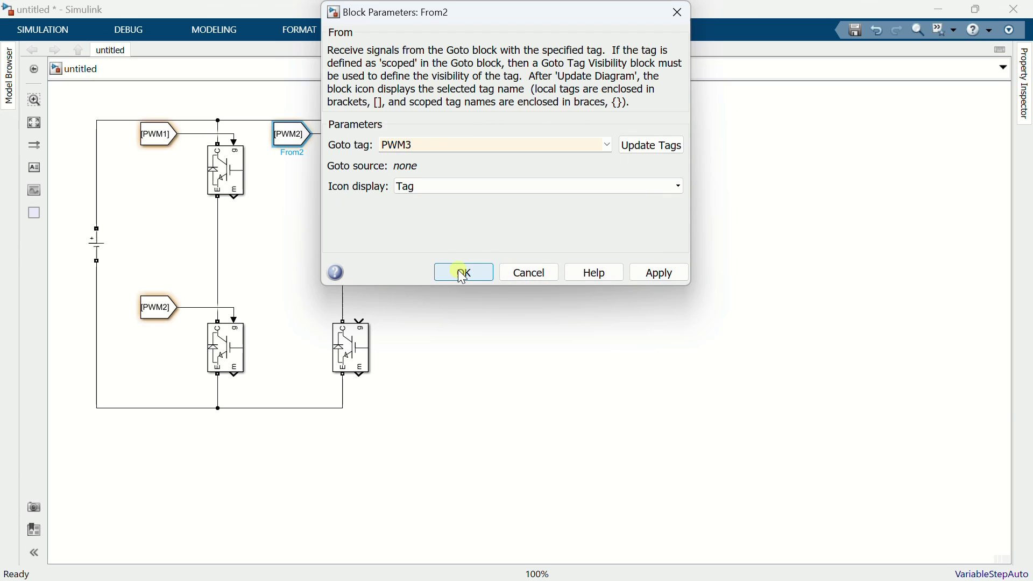
- Copy a From block to the lower-right IGBT gate and retag it PWM4
{"action": "left_click_drag", "start_coordinate": [288, 148], "coordinate": [351, 323]}
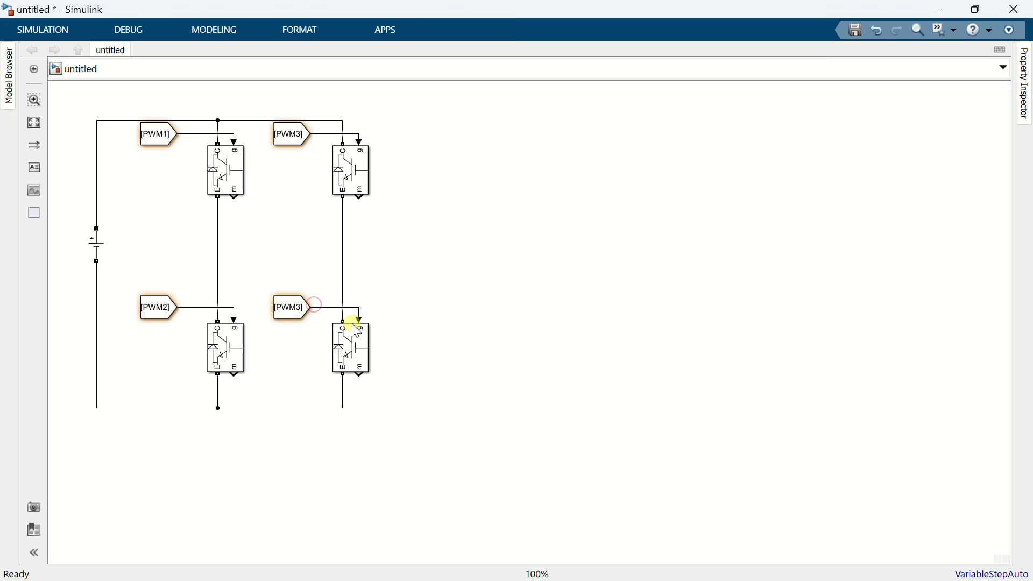
{"action": "double_click", "coordinate": [292, 312]}
{"action": "double_click", "coordinate": [439, 305]}
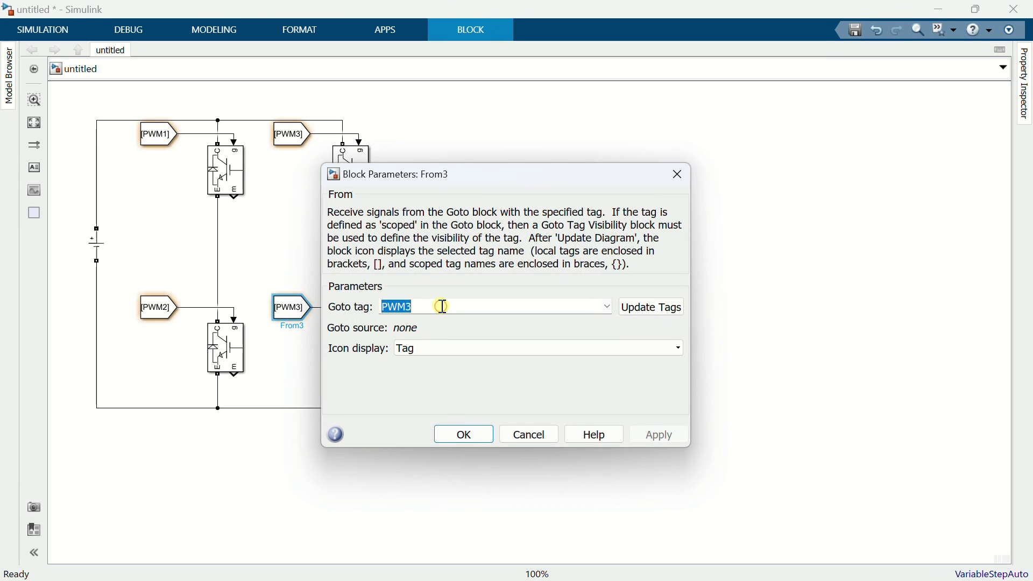
{"action": "left_click", "coordinate": [440, 305]}
{"action": "key", "text": "BackSpace"}
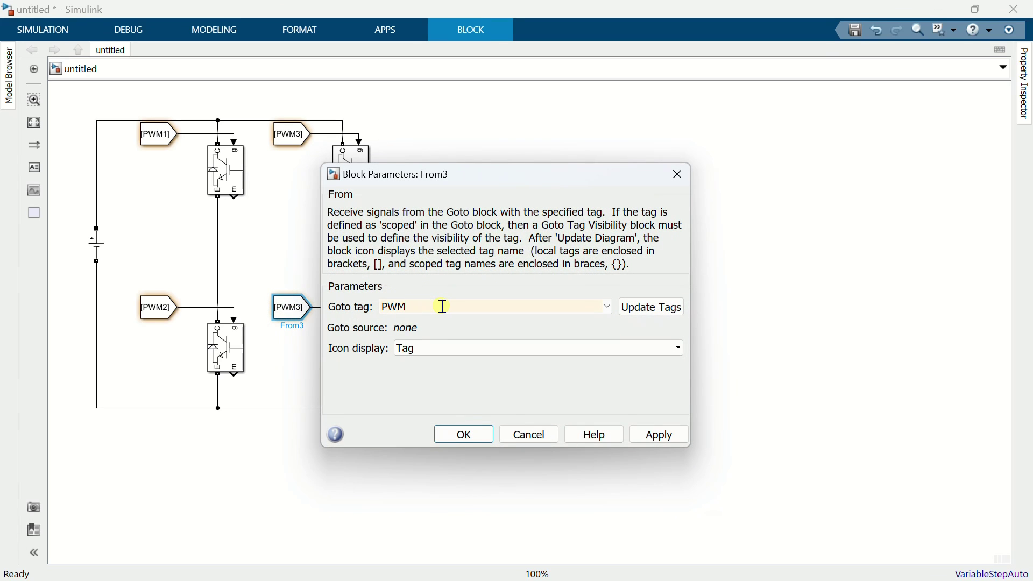
{"action": "type", "text": "4"}
{"action": "left_click", "coordinate": [464, 435]}
- Add a Series RLC Branch set to RL with R = 0.0002 Ω and L = 4e-3 H
{"action": "double_click", "coordinate": [421, 240]}
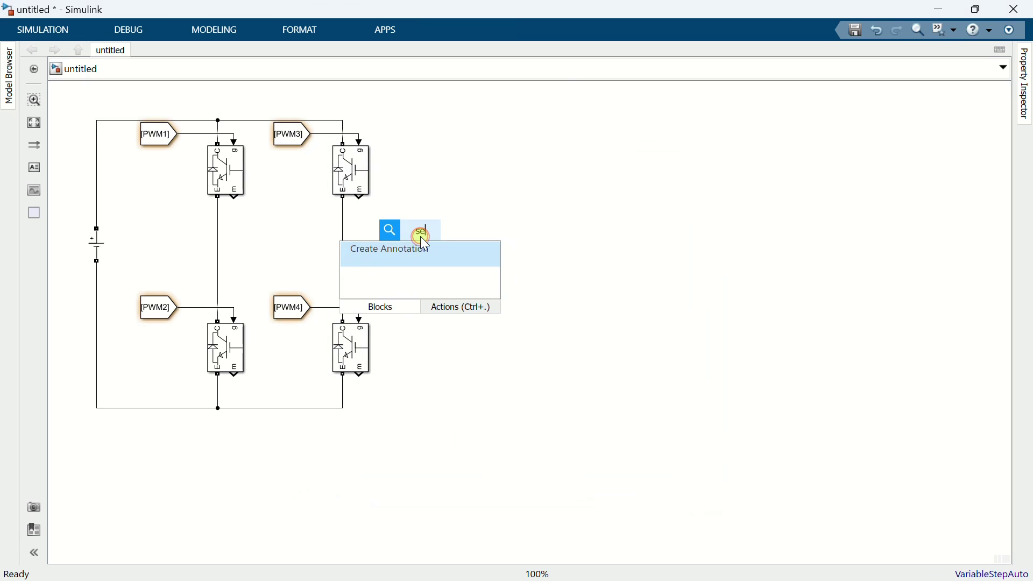
{"action": "type", "text": "serie"}
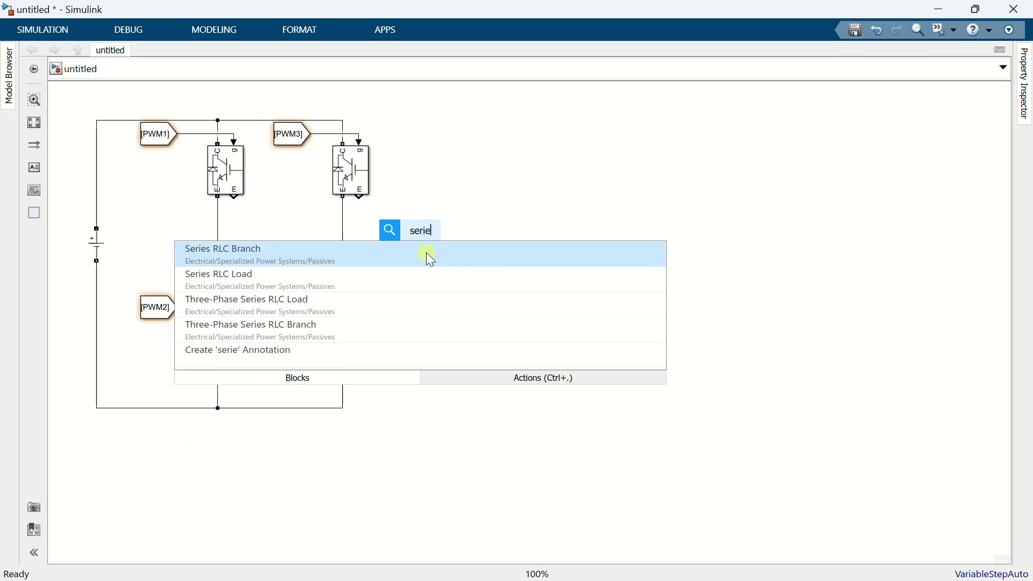
{"action": "left_click", "coordinate": [426, 252]}
{"action": "double_click", "coordinate": [440, 234]}
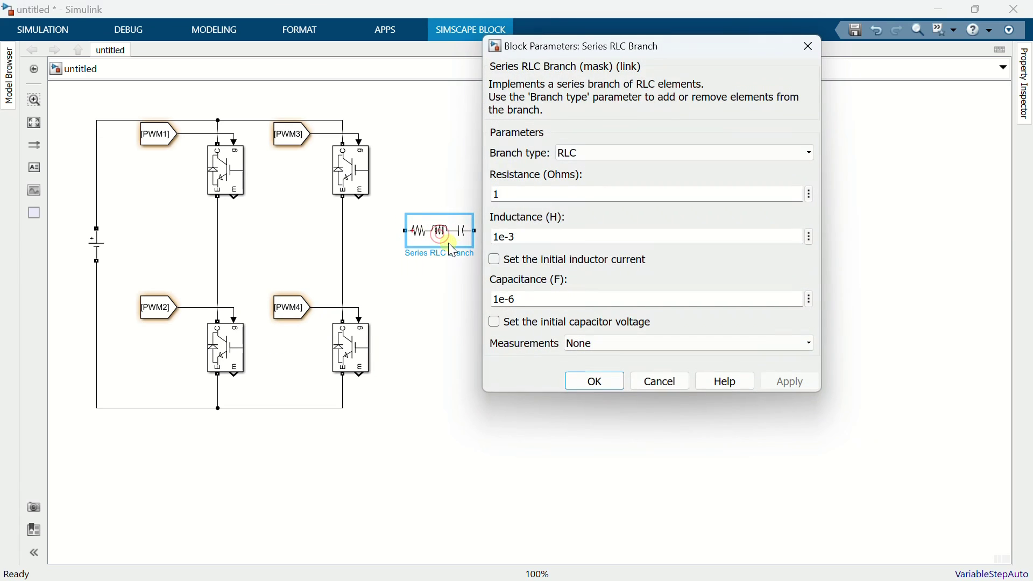
{"action": "left_click", "coordinate": [580, 153]}
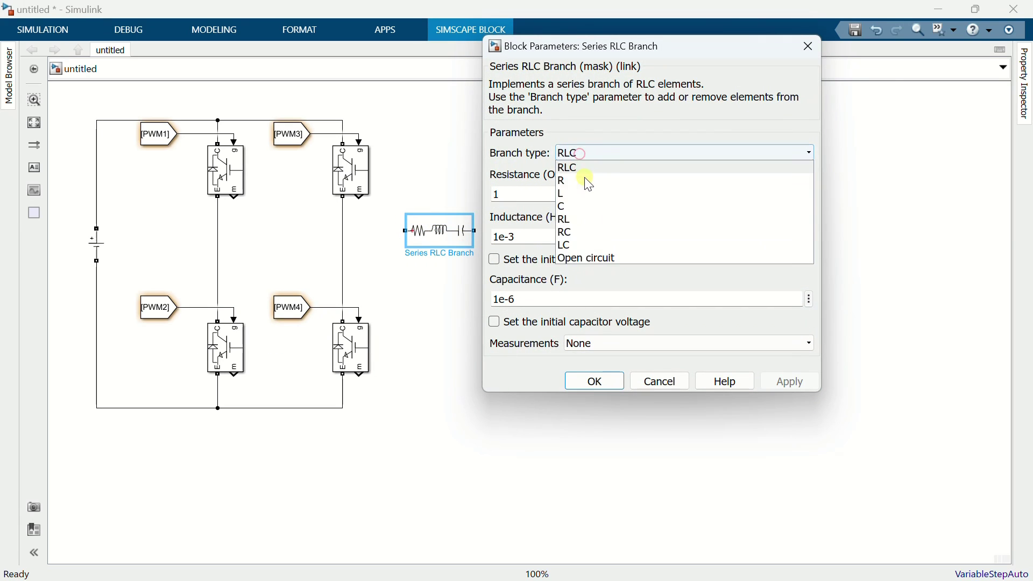
{"action": "left_click", "coordinate": [571, 217]}
{"action": "double_click", "coordinate": [529, 195]}
{"action": "type", "text": "0."}
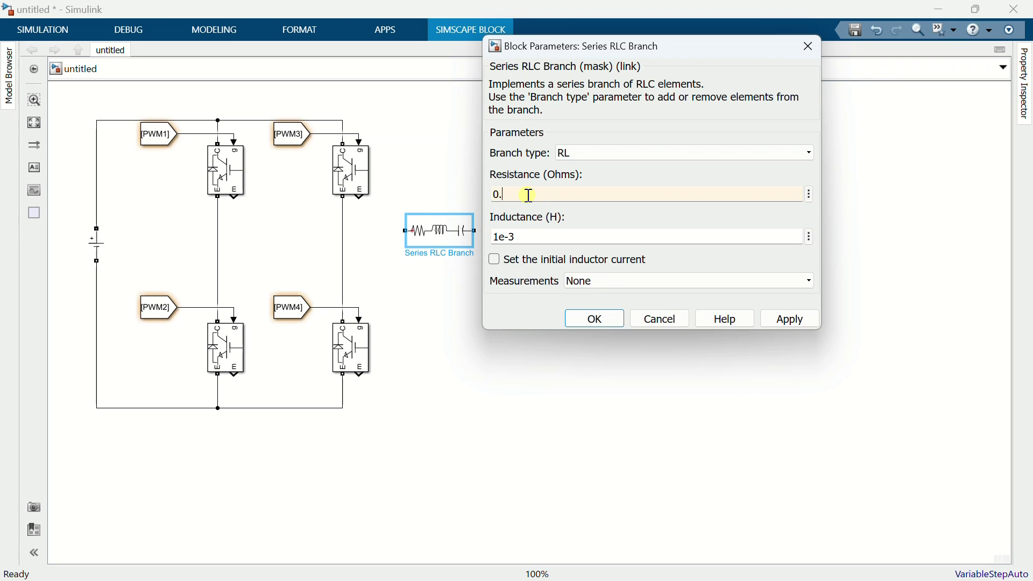
{"action": "type", "text": "0002"}
{"action": "double_click", "coordinate": [530, 237]}
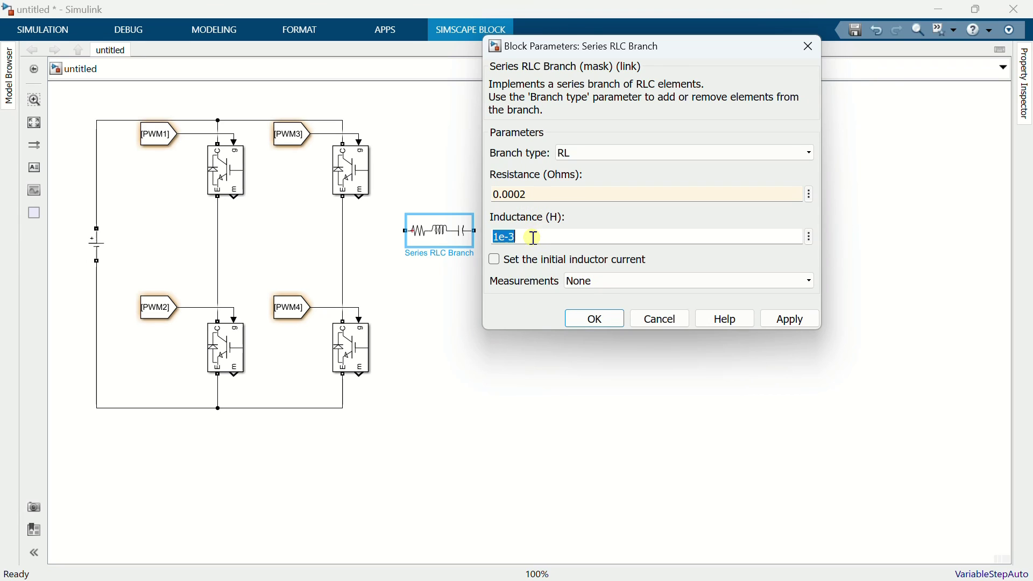
{"action": "left_click_drag", "start_coordinate": [533, 237], "coordinate": [491, 232]}
{"action": "type", "text": "4"}
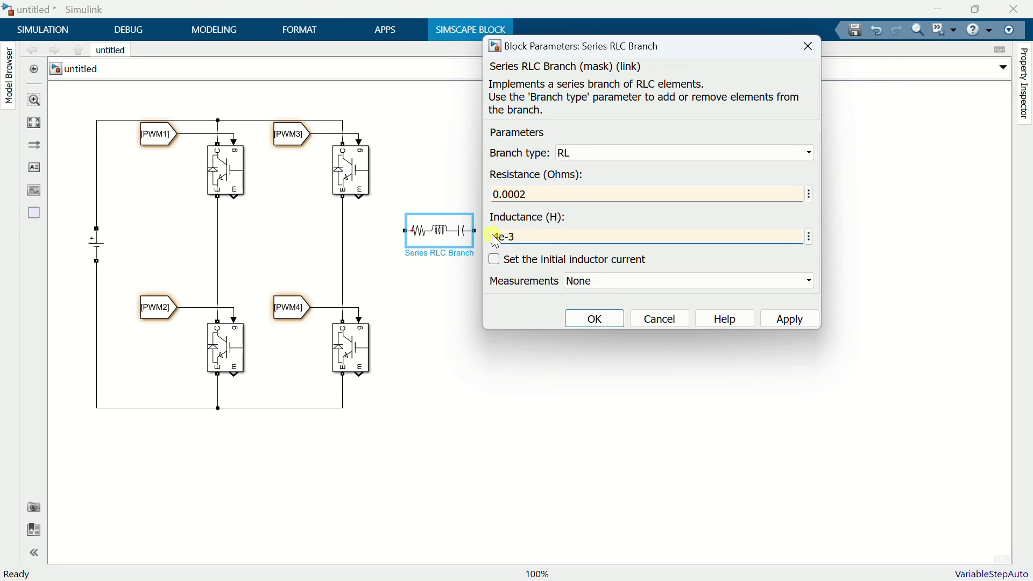
{"action": "left_click", "coordinate": [588, 319]}
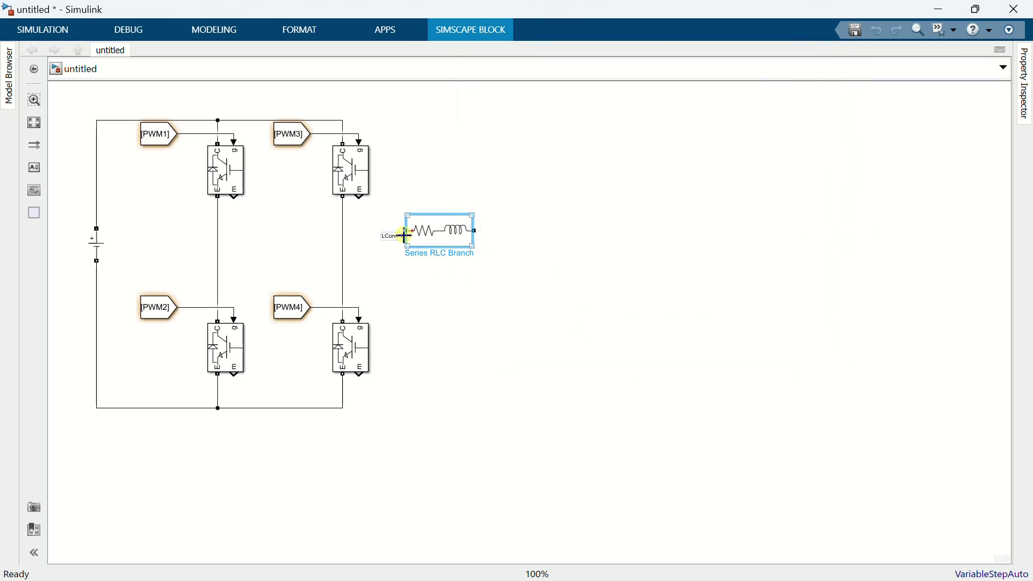
- Wire the branch to the left leg, then add a vertical copy wired to the right leg
{"action": "left_click_drag", "start_coordinate": [405, 230], "coordinate": [218, 231]}
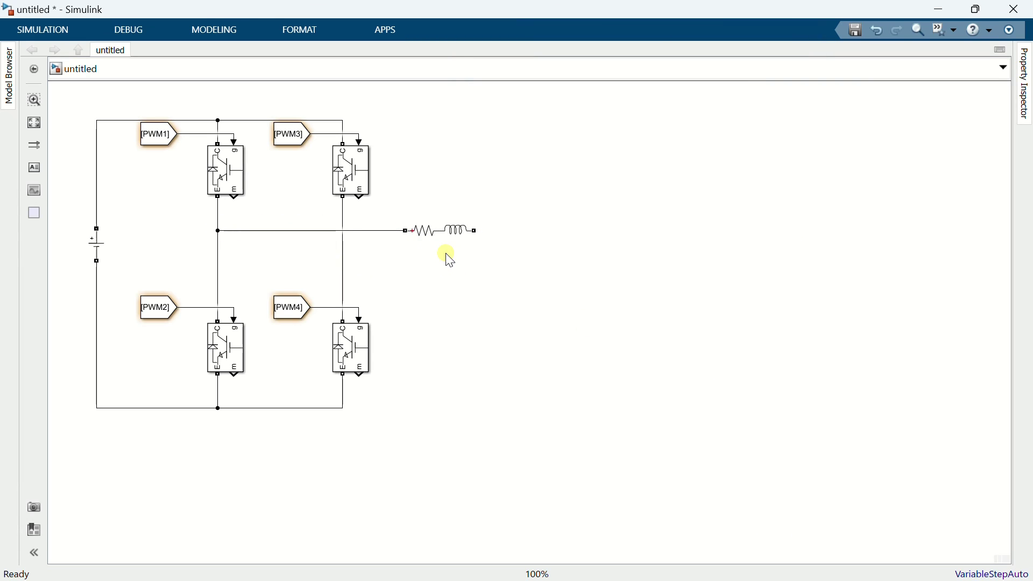
{"action": "left_click_drag", "start_coordinate": [449, 234], "coordinate": [528, 280]}
{"action": "key", "text": "ctrl+r"}
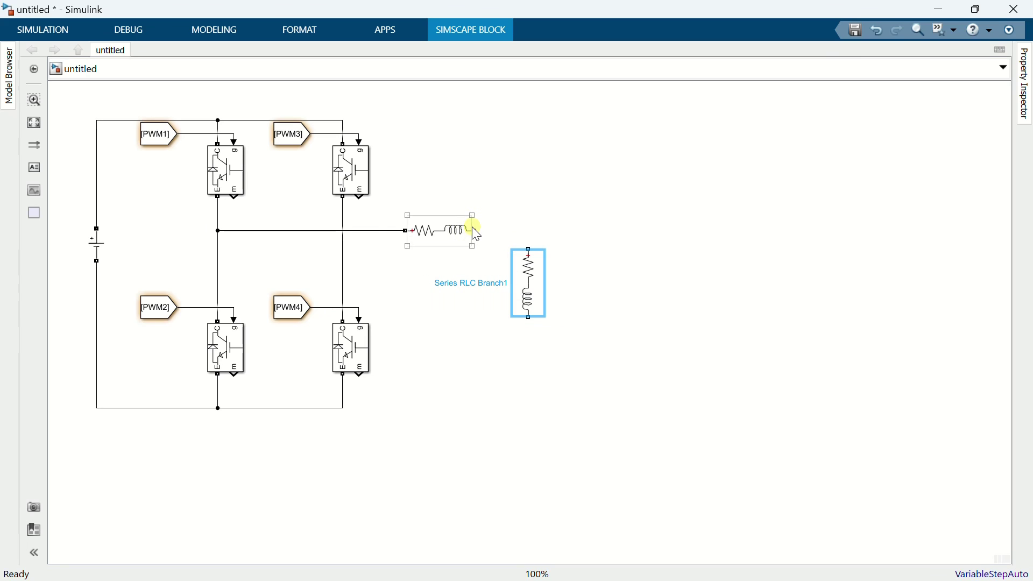
{"action": "left_click_drag", "start_coordinate": [473, 230], "coordinate": [528, 247]}
{"action": "left_click_drag", "start_coordinate": [529, 319], "coordinate": [344, 278]}
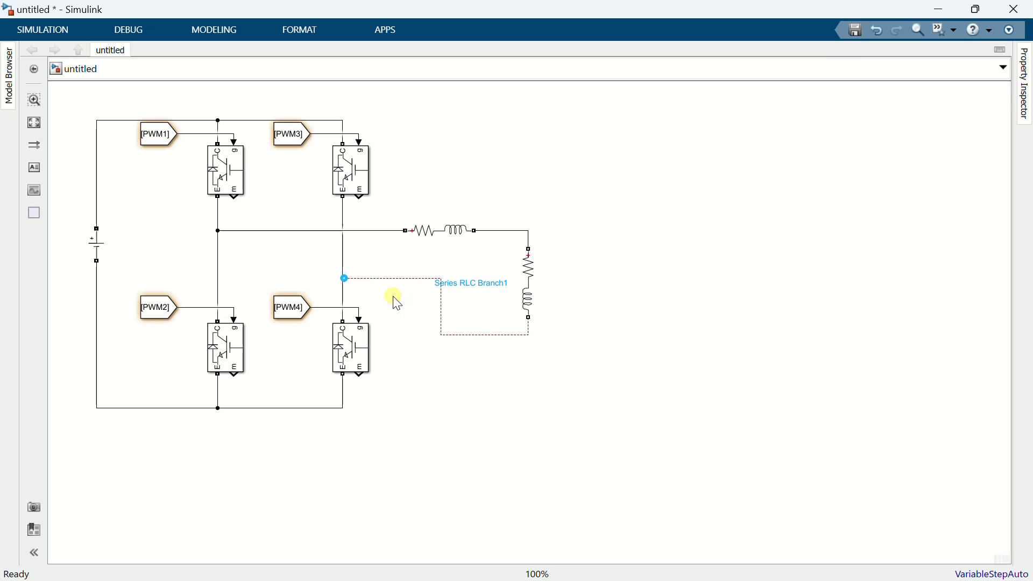
{"action": "left_click", "coordinate": [345, 277]}
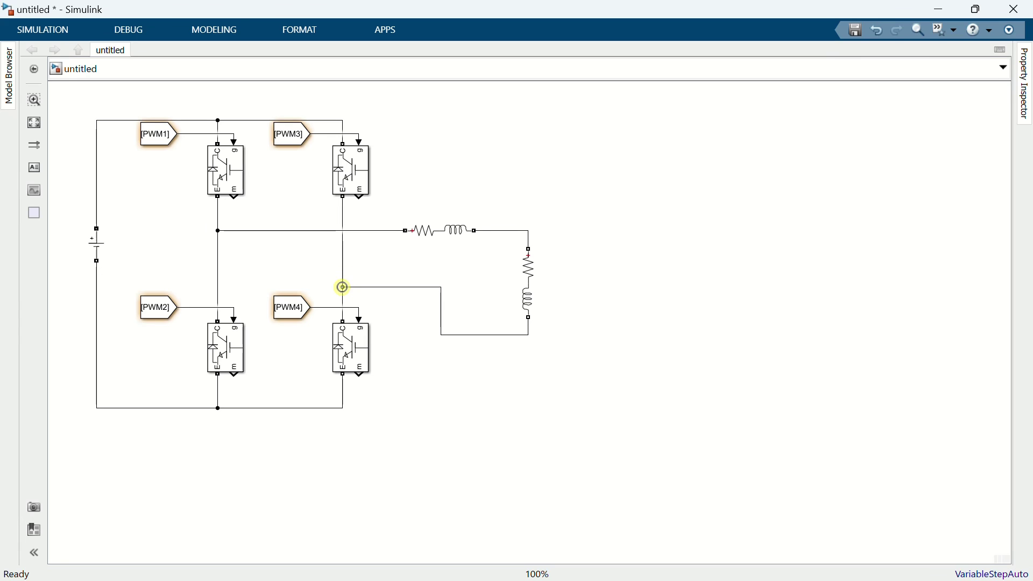
{"action": "double_click", "coordinate": [525, 270]}
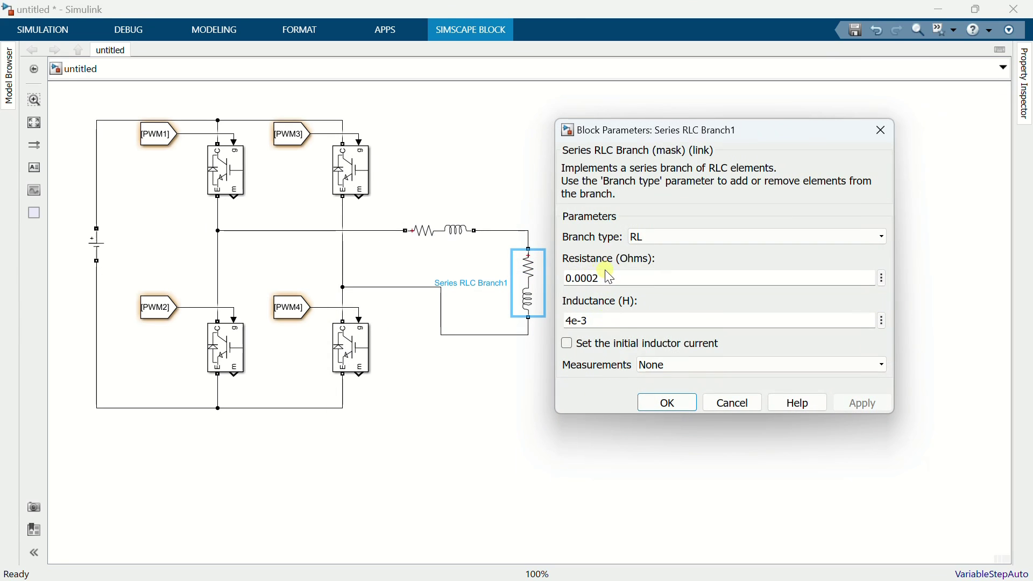
- Change the vertical branch to RC with 6e-6 F capacitance
{"action": "left_click", "coordinate": [651, 237]}
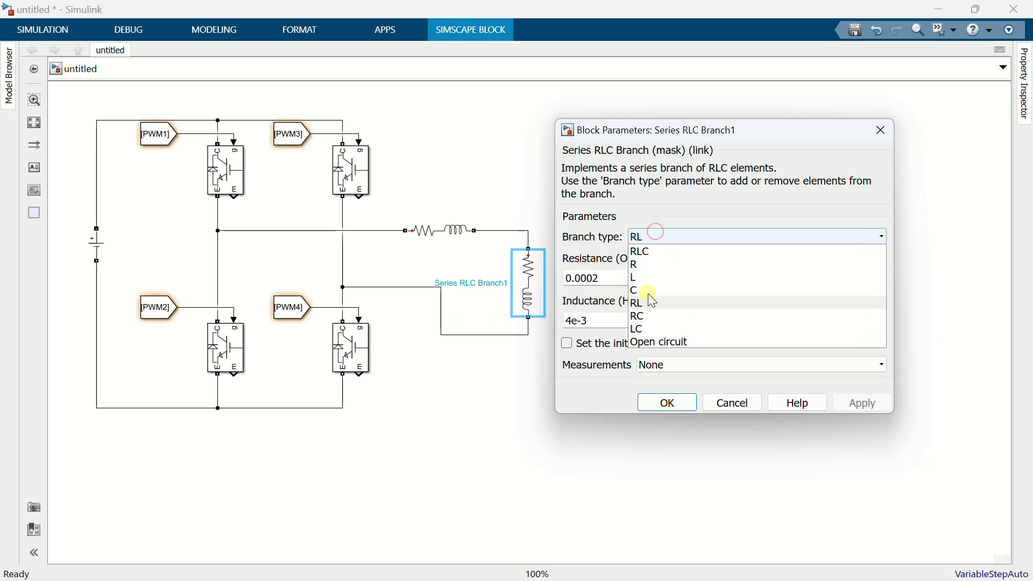
{"action": "left_click", "coordinate": [649, 316]}
{"action": "left_click_drag", "start_coordinate": [614, 322], "coordinate": [570, 317]}
{"action": "left_click", "coordinate": [570, 319]}
{"action": "key", "text": "BackSpace"}
{"action": "type", "text": "6e-6"}
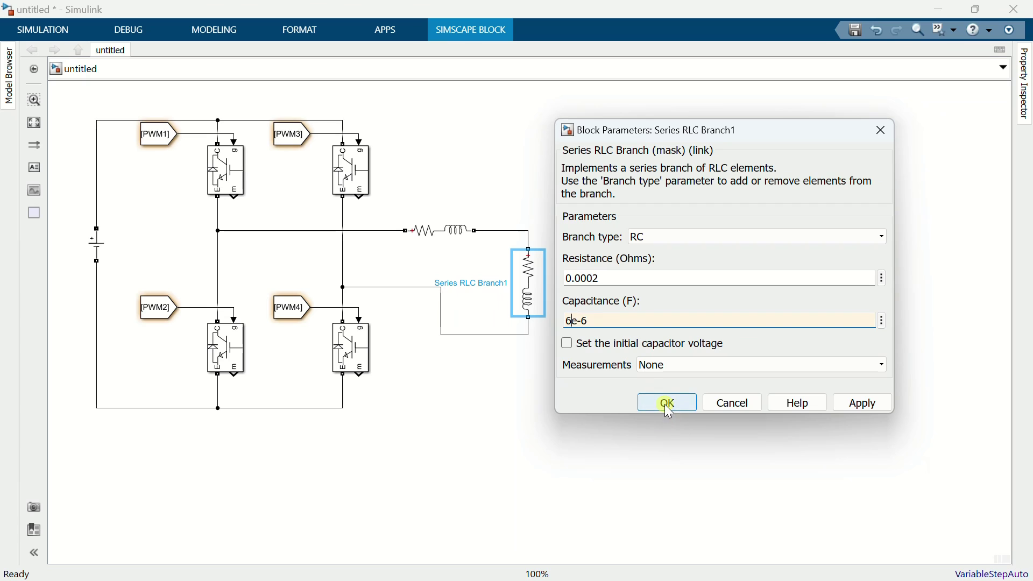
{"action": "left_click", "coordinate": [665, 403]}
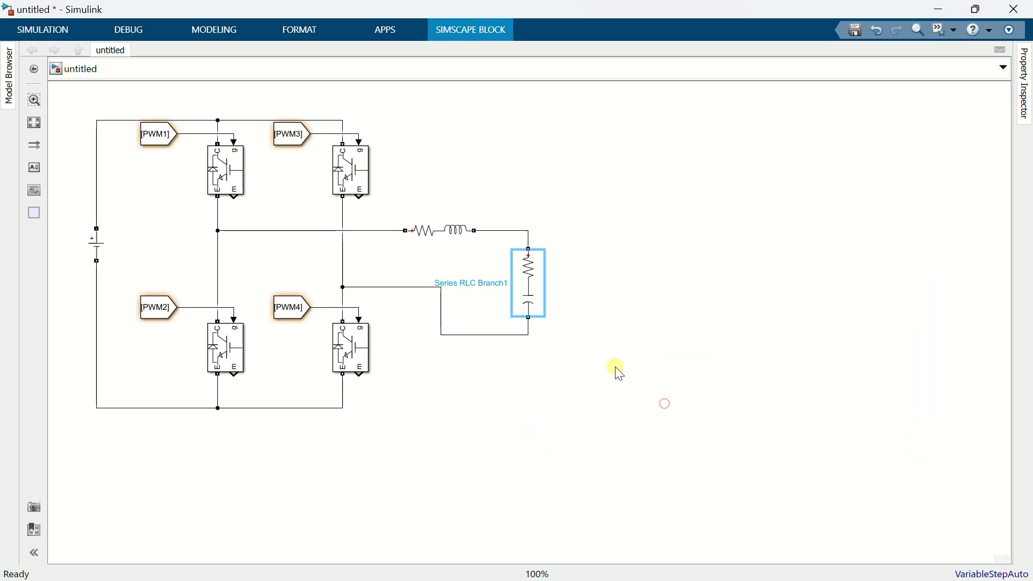
- Copy the branch as a 26 Ω resistor and wire it in parallel with the RC branch
{"action": "left_click", "coordinate": [588, 315]}
{"action": "left_click", "coordinate": [536, 291]}
{"action": "left_click_drag", "start_coordinate": [536, 291], "coordinate": [577, 290]}
{"action": "double_click", "coordinate": [576, 289]}
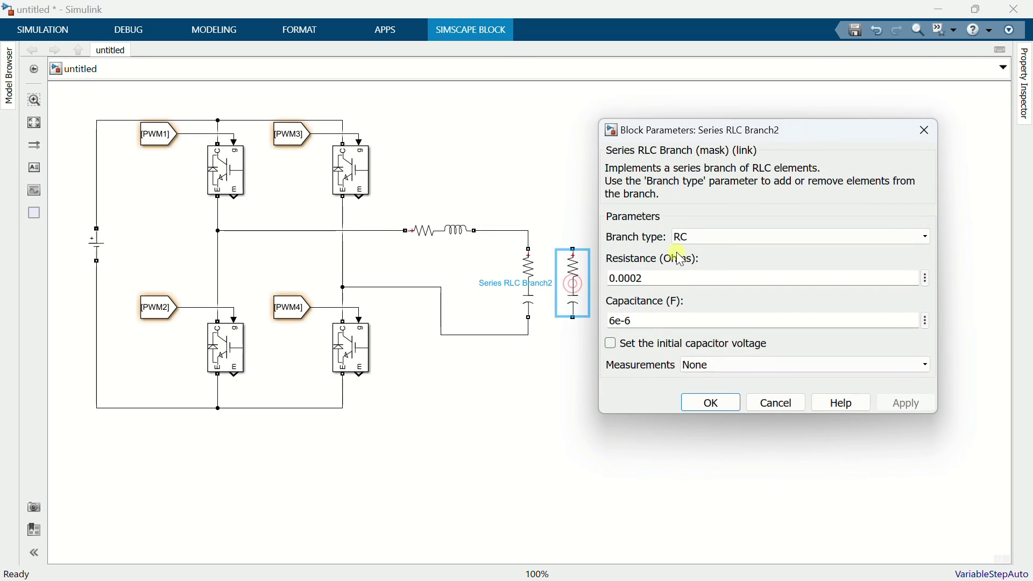
{"action": "left_click", "coordinate": [686, 235]}
{"action": "left_click", "coordinate": [683, 264]}
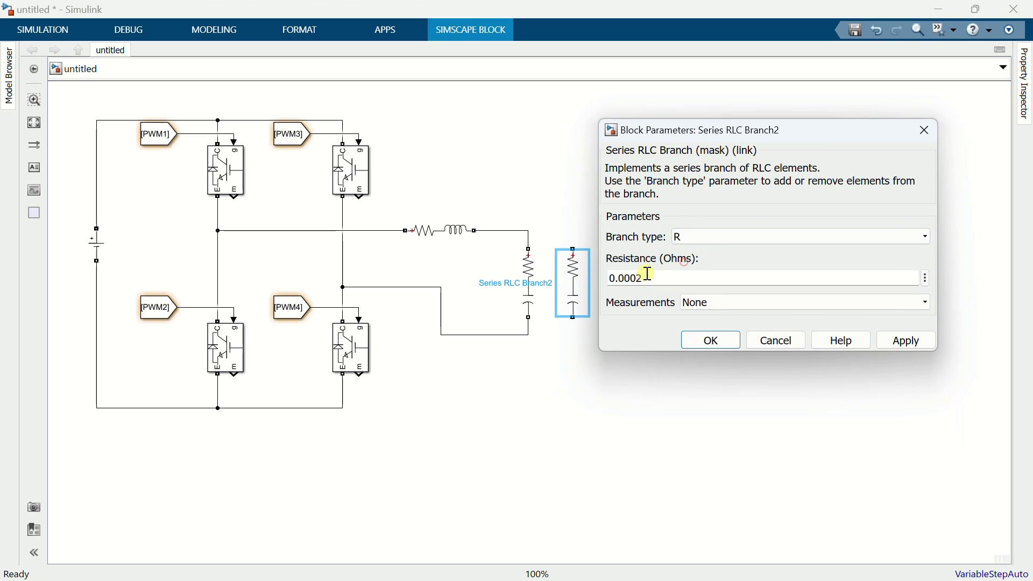
{"action": "double_click", "coordinate": [648, 276]}
{"action": "type", "text": "26"}
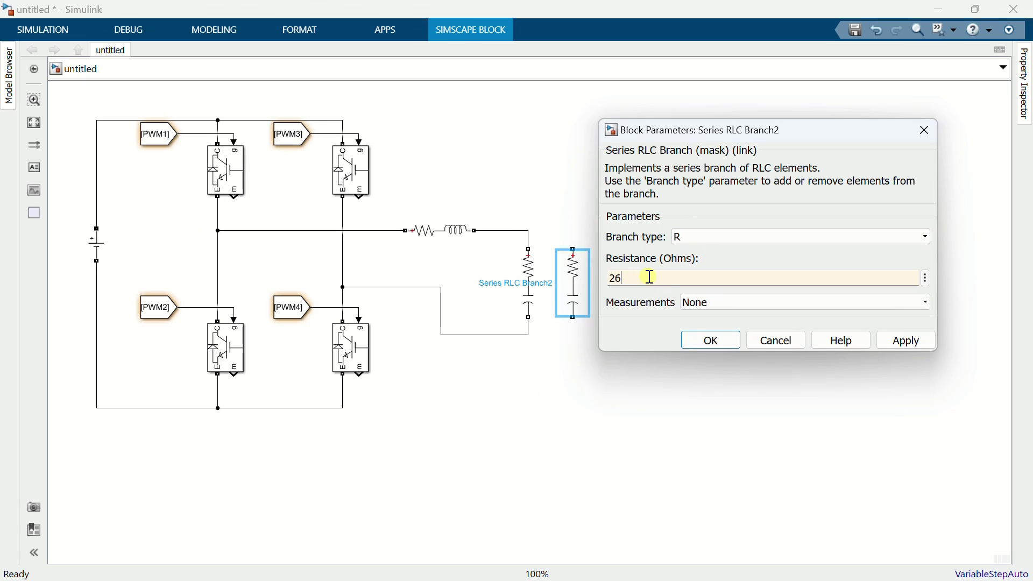
{"action": "left_click", "coordinate": [683, 336]}
{"action": "left_click_drag", "start_coordinate": [574, 245], "coordinate": [530, 231]}
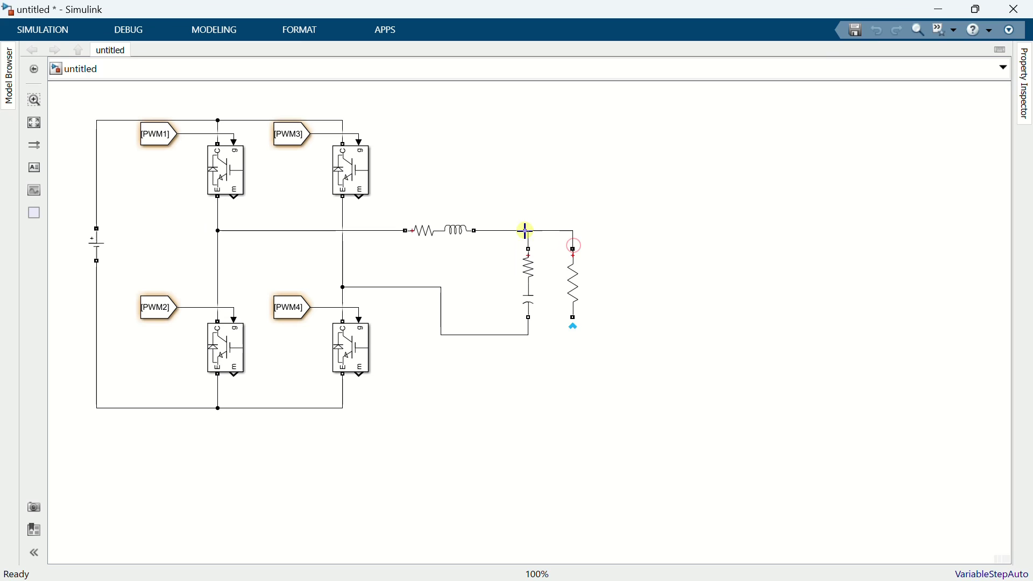
{"action": "left_click_drag", "start_coordinate": [572, 331], "coordinate": [528, 330]}
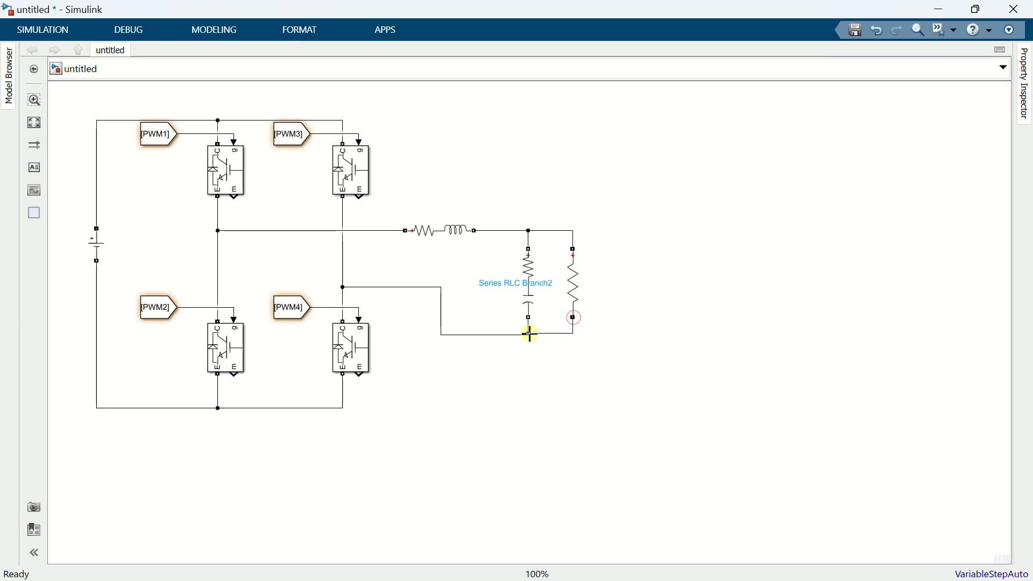
- Add a Voltage Measurement block connected across the load resistor
{"action": "double_click", "coordinate": [626, 312]}
{"action": "type", "text": "voltage"}
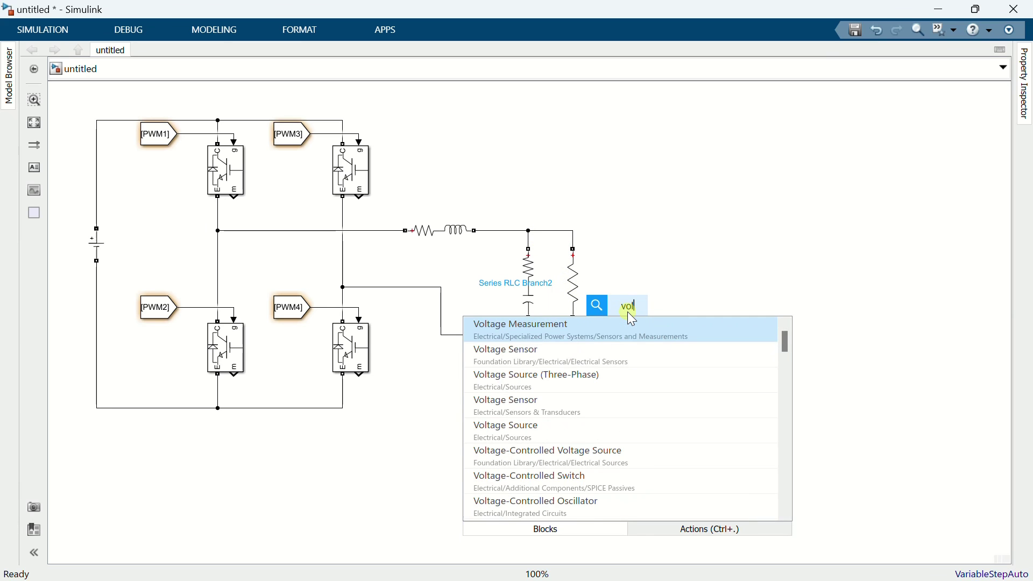
{"action": "left_click", "coordinate": [633, 327]}
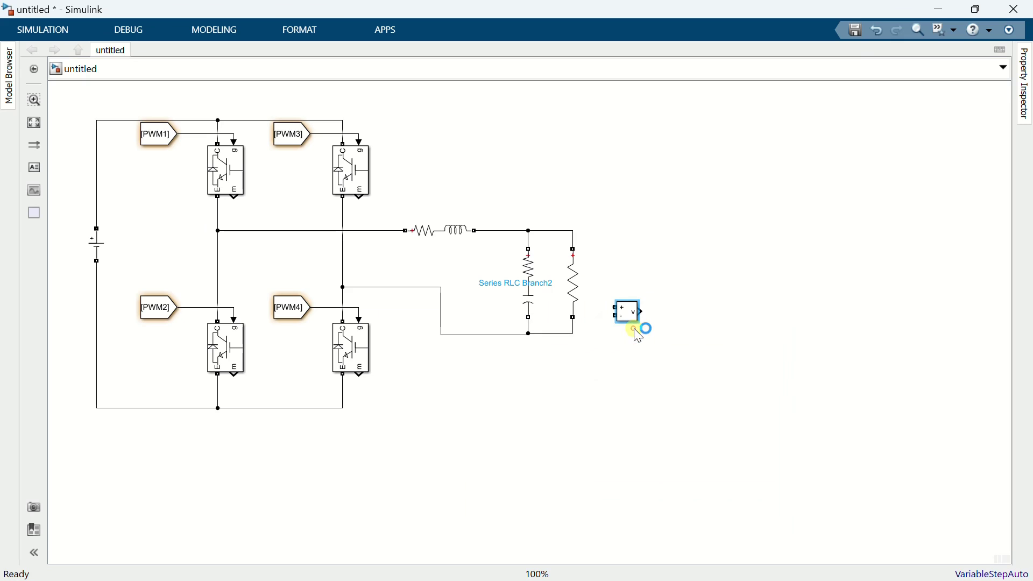
{"action": "mouse_move", "coordinate": [631, 316]}
{"action": "left_mouse_down"}
{"action": "mouse_move", "coordinate": [637, 279]}
{"action": "mouse_move", "coordinate": [574, 231]}
{"action": "left_mouse_up"}
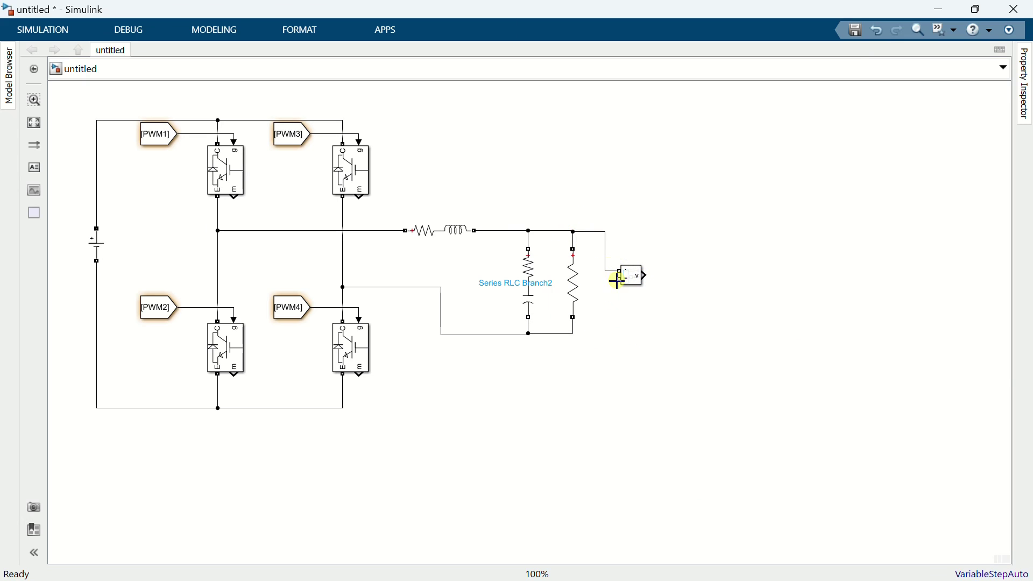
{"action": "left_click_drag", "start_coordinate": [618, 280], "coordinate": [574, 334]}
- Connect a Goto block tagged Vload to the voltage meter's output
{"action": "type", "text": "goto"}
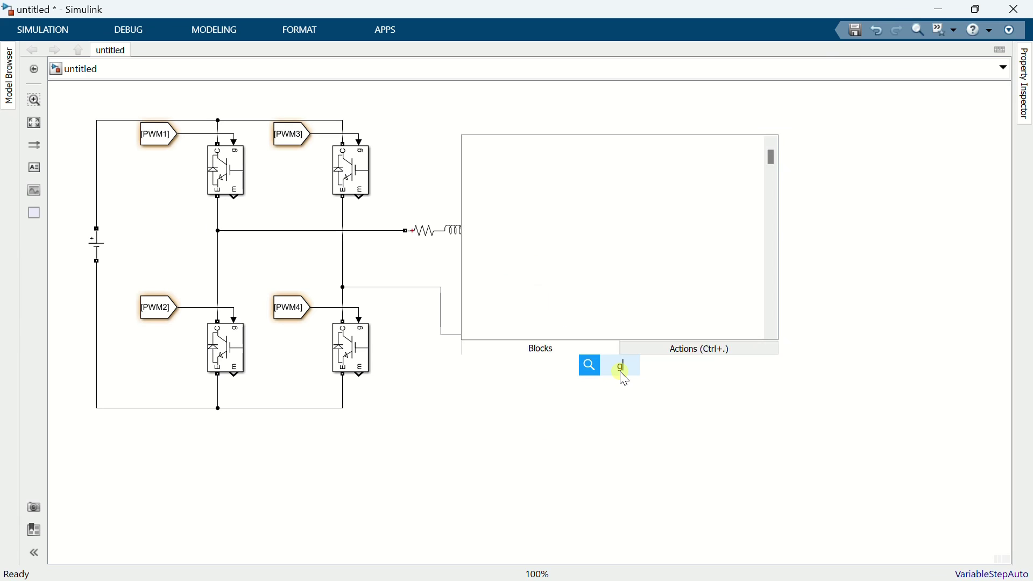
{"action": "key", "text": "Return"}
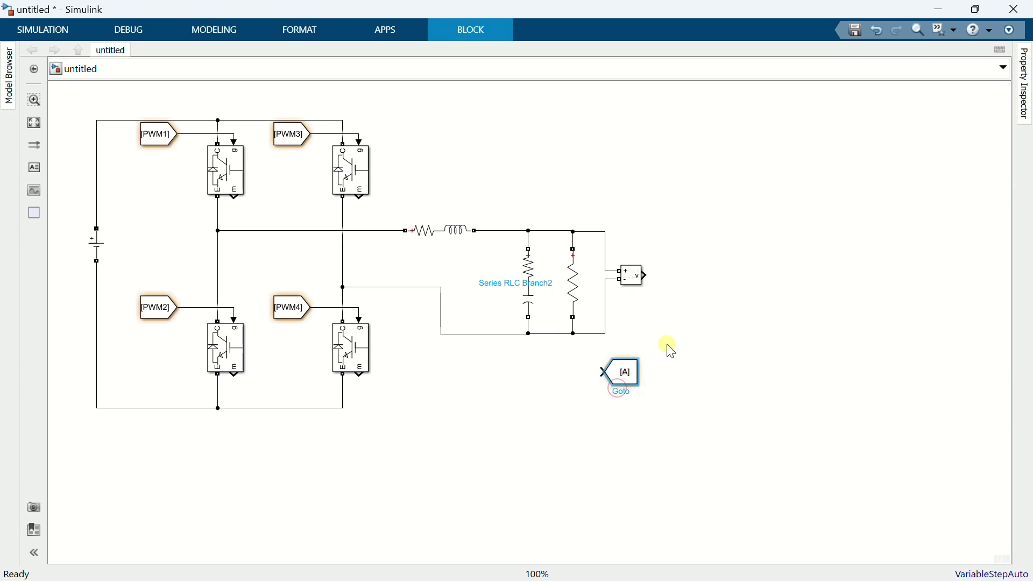
{"action": "left_click_drag", "start_coordinate": [634, 371], "coordinate": [675, 280]}
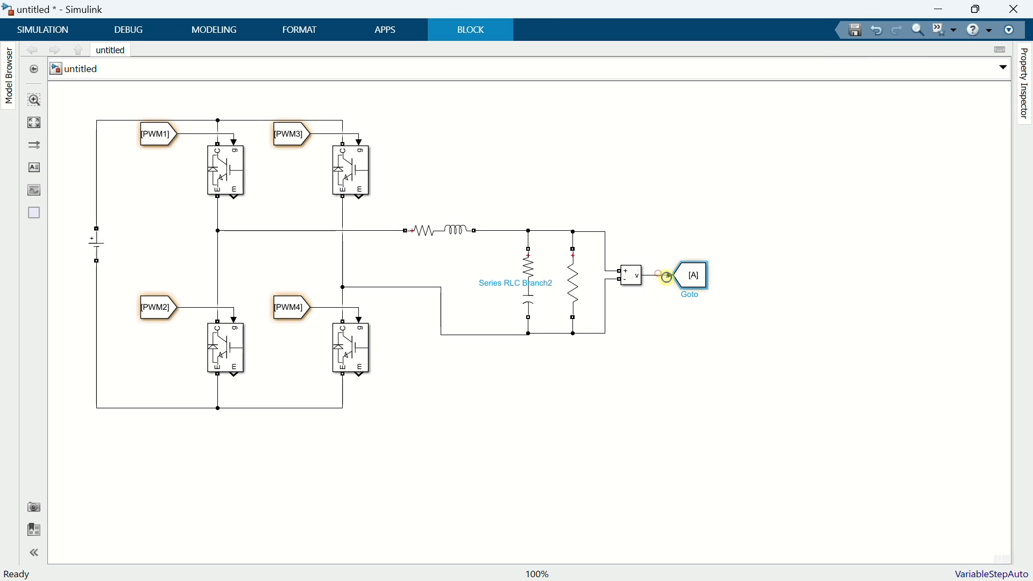
{"action": "double_click", "coordinate": [688, 286]}
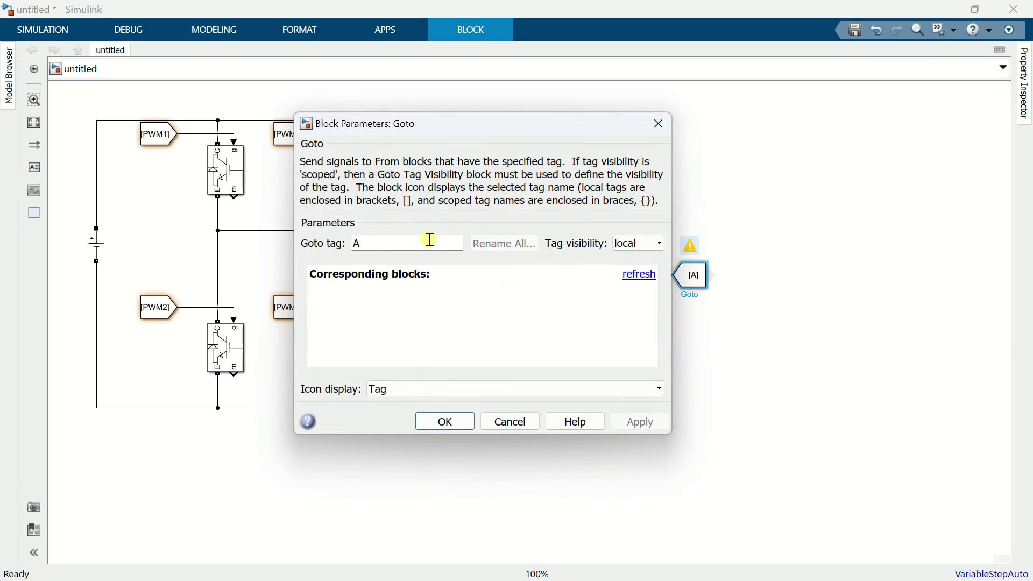
{"action": "type", "text": "Vload"}
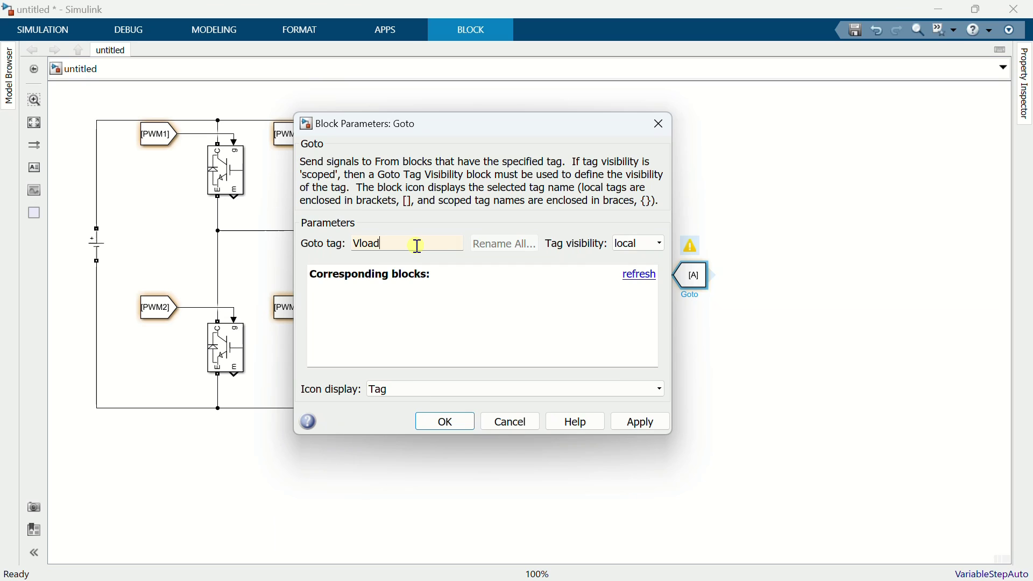
{"action": "left_click", "coordinate": [454, 420]}
{"action": "left_click", "coordinate": [753, 452]}
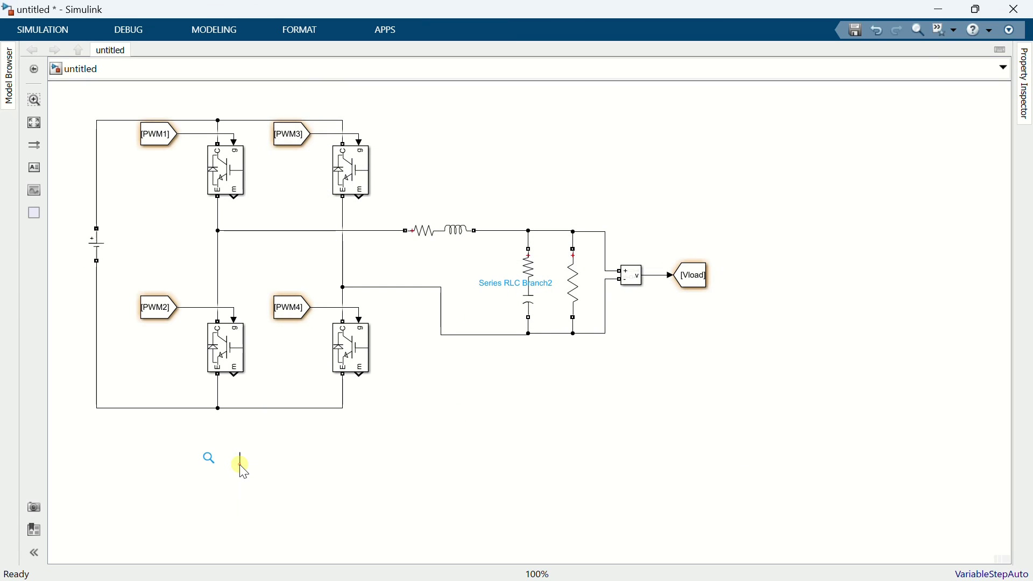
- Add a Constant block with value 300/sqrt(2) and sample time inf
{"action": "type", "text": "const"}
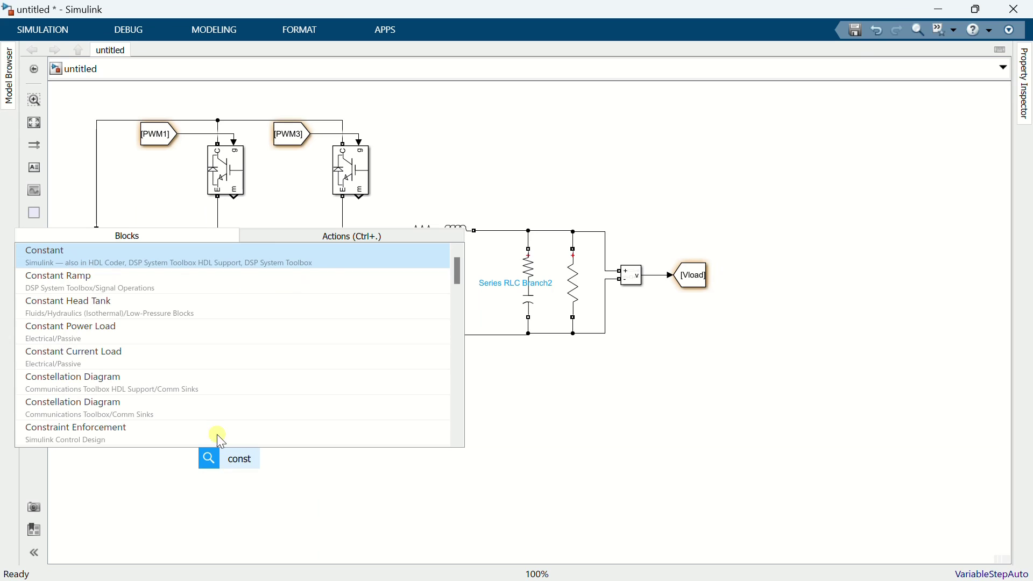
{"action": "left_click", "coordinate": [183, 264]}
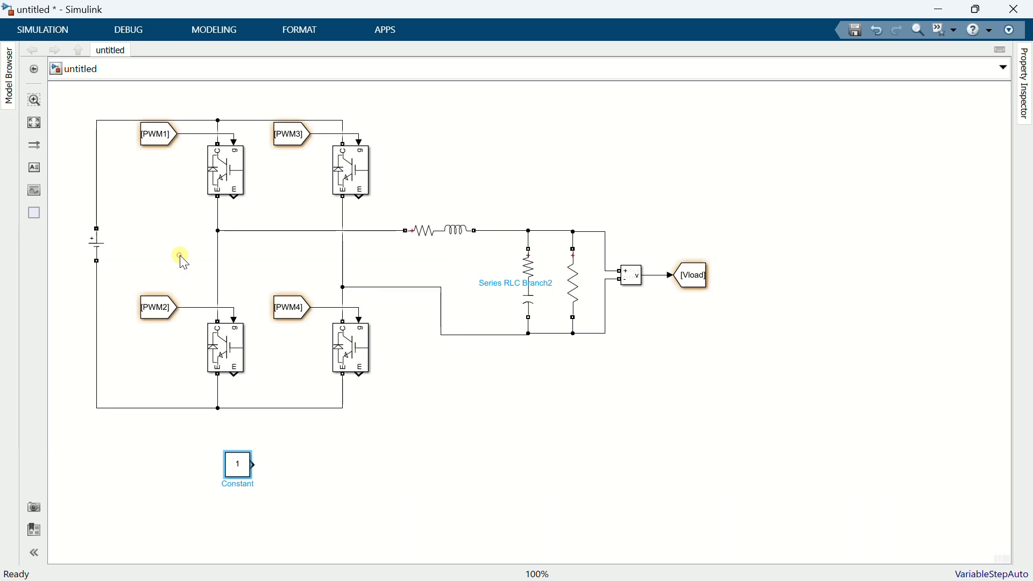
{"action": "double_click", "coordinate": [233, 452]}
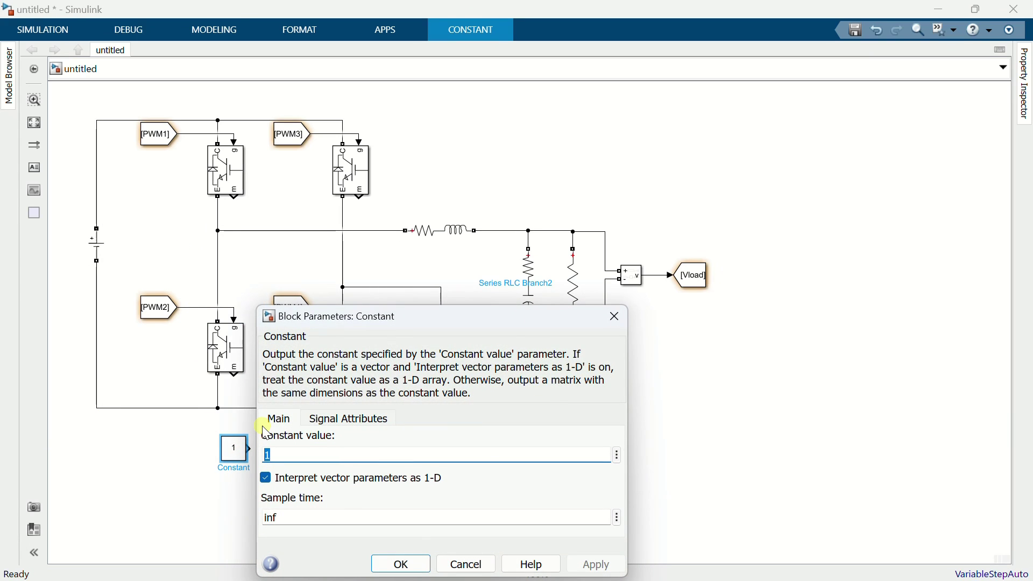
{"action": "type", "text": "300/sq"}
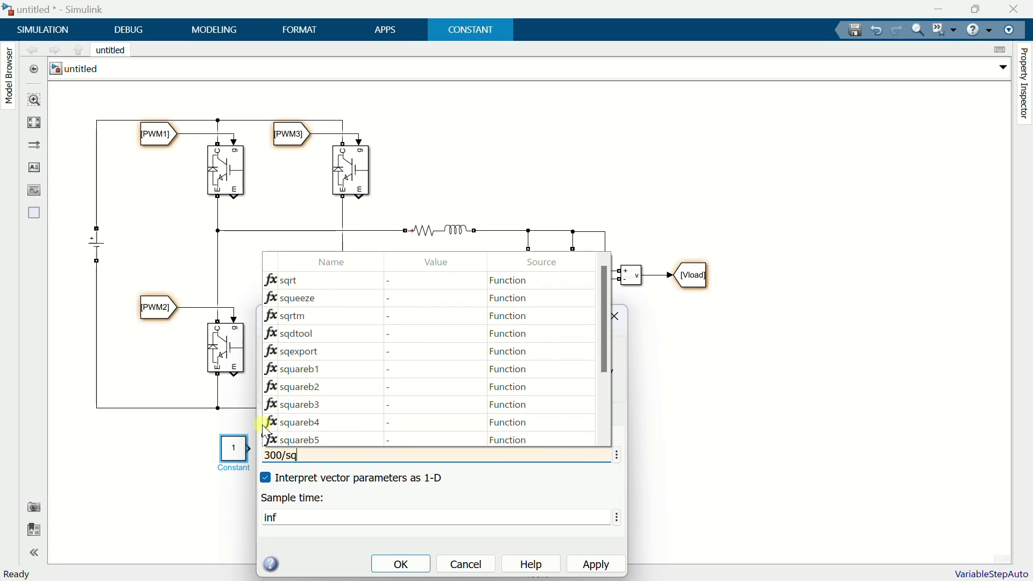
{"action": "type", "text": "rt(2"}
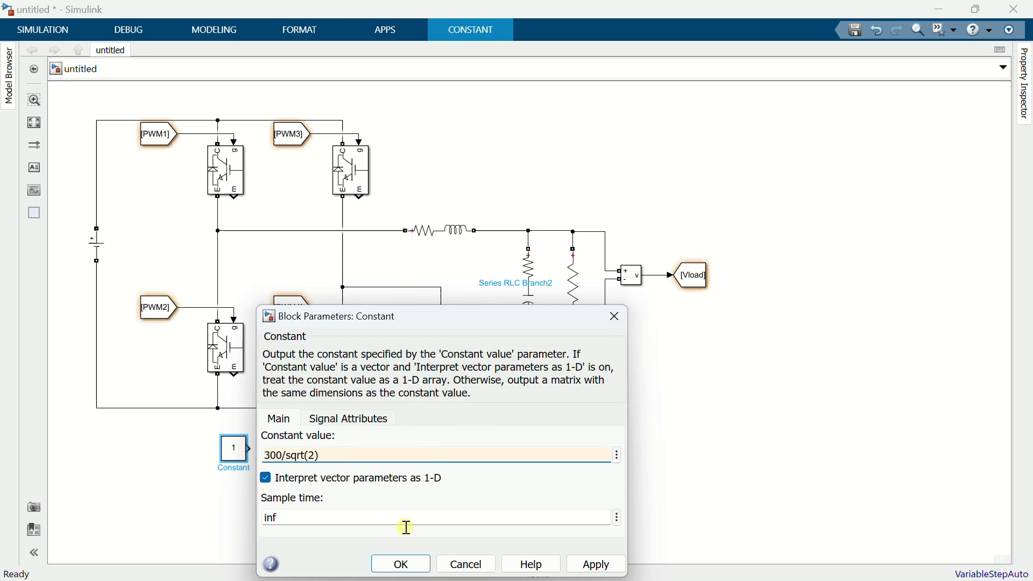
{"action": "left_click", "coordinate": [401, 564]}
{"action": "double_click", "coordinate": [321, 496]}
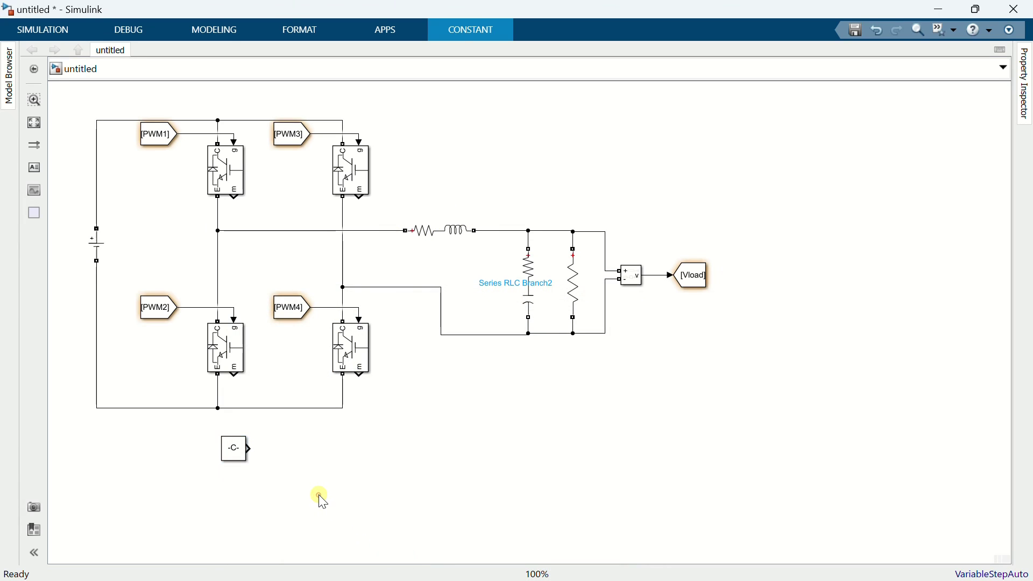
- Insert a Sum block fed by the constant, and widen the constant so 300/sqrt(2) shows
{"action": "type", "text": "sum"}
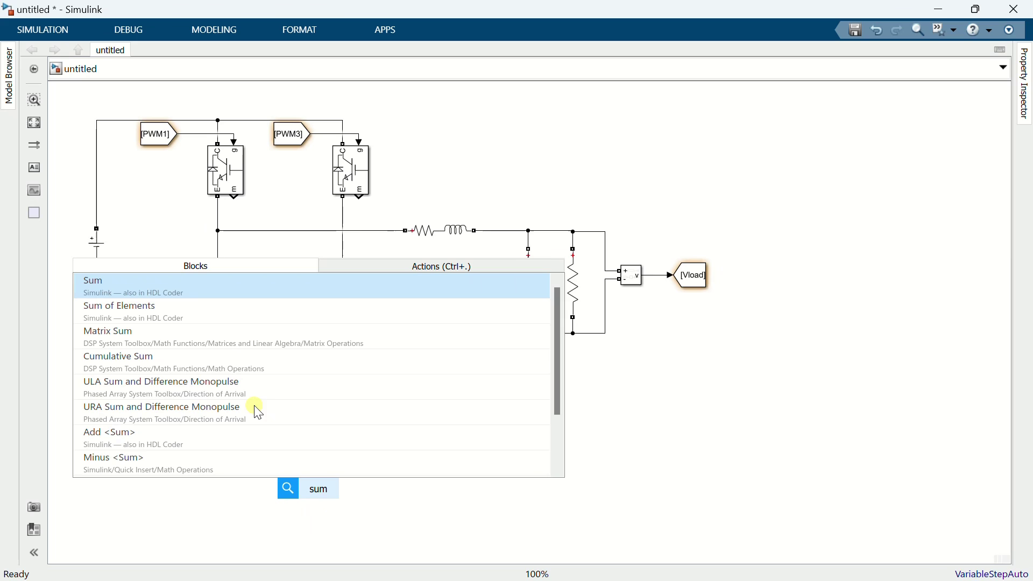
{"action": "left_click", "coordinate": [225, 302]}
{"action": "left_click_drag", "start_coordinate": [318, 492], "coordinate": [283, 449]}
{"action": "left_click", "coordinate": [263, 452]}
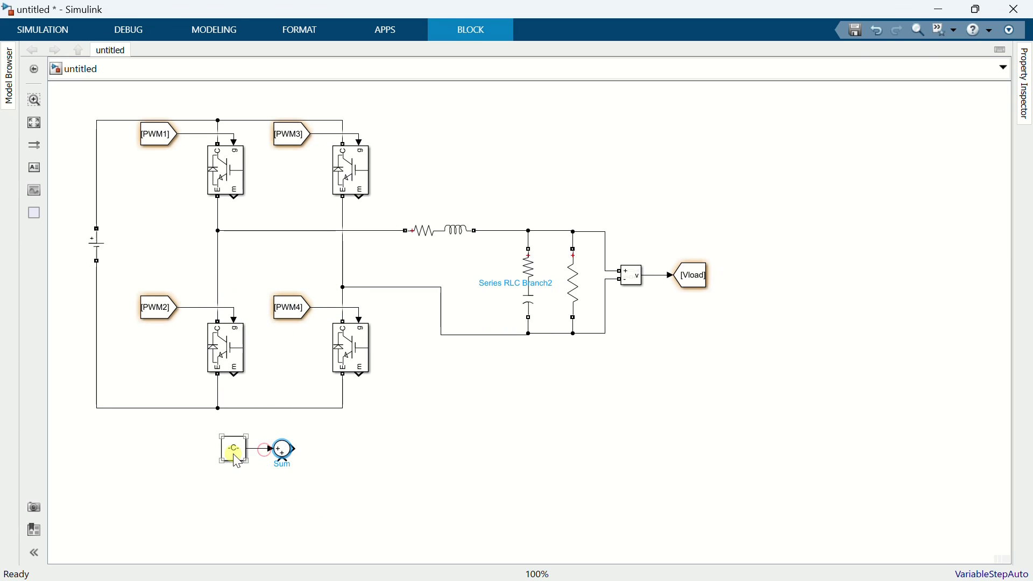
{"action": "left_click", "coordinate": [229, 442]}
{"action": "left_click_drag", "start_coordinate": [217, 433], "coordinate": [188, 431]}
{"action": "left_click", "coordinate": [206, 439]}
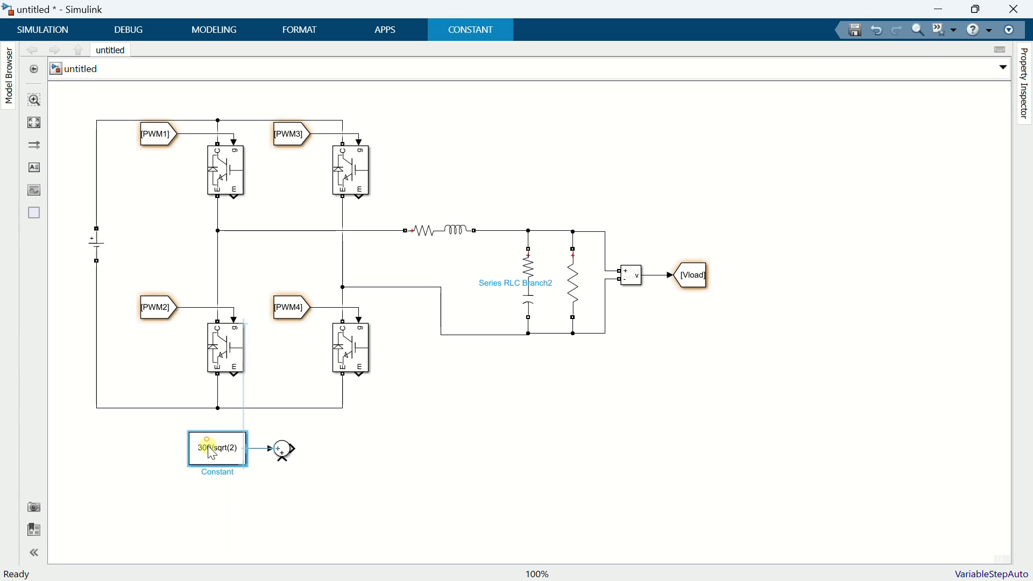
- Set the Sum block's list of signs to |+-
{"action": "double_click", "coordinate": [282, 447]}
{"action": "left_click", "coordinate": [444, 409]}
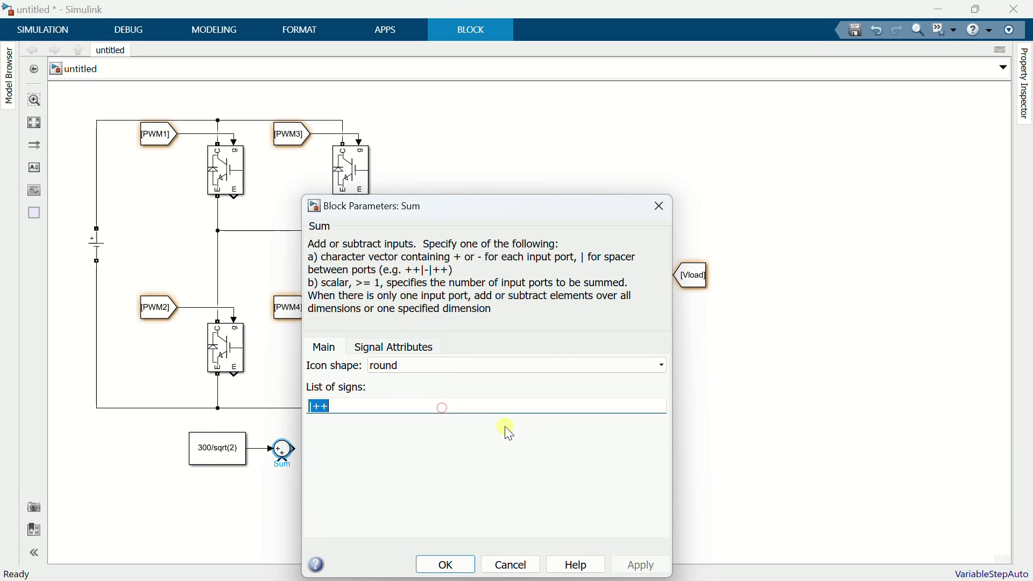
{"action": "key", "text": "End"}
{"action": "key", "text": "BackSpace"}
{"action": "type", "text": "-"}
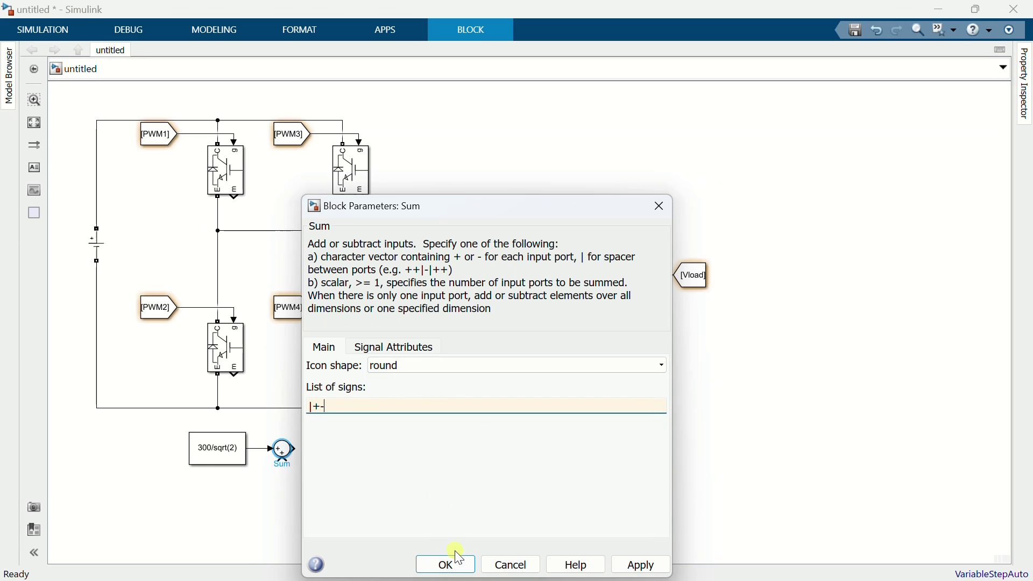
{"action": "left_click", "coordinate": [447, 564]}
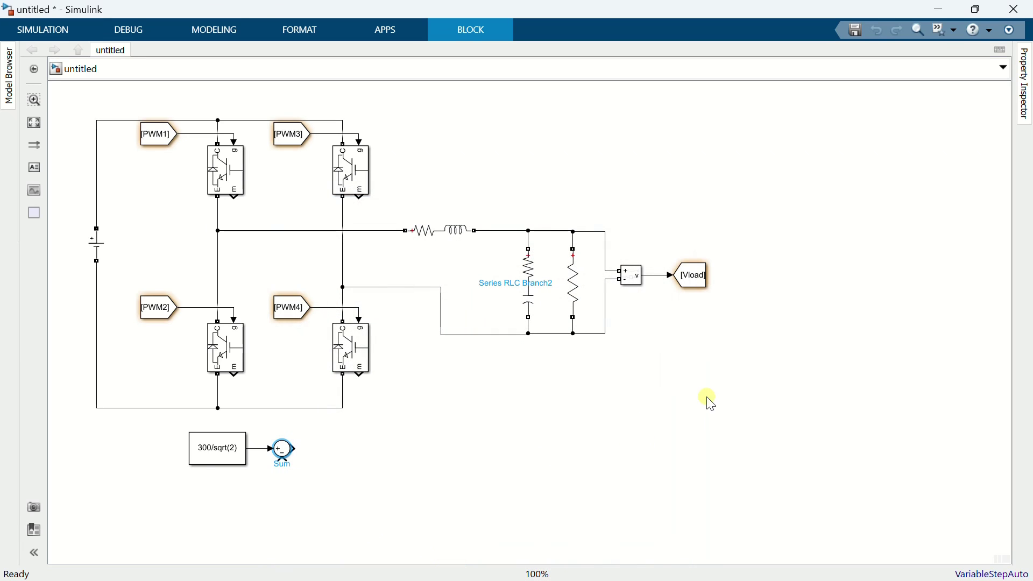
- Place a [Vload] From block copy below the constant, removing the stray signal line
{"action": "left_click", "coordinate": [687, 284]}
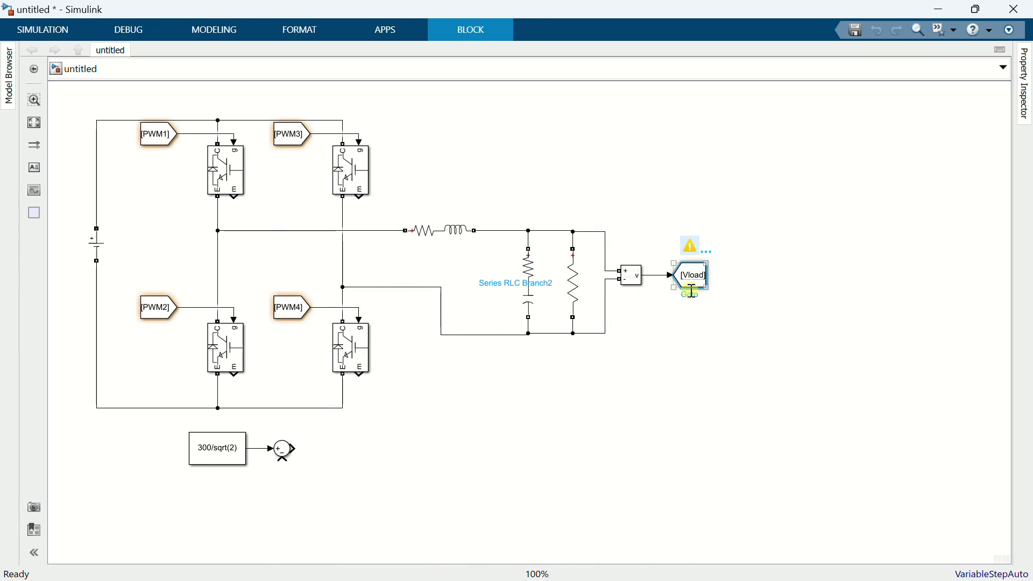
{"action": "left_click_drag", "start_coordinate": [713, 280], "coordinate": [233, 493]}
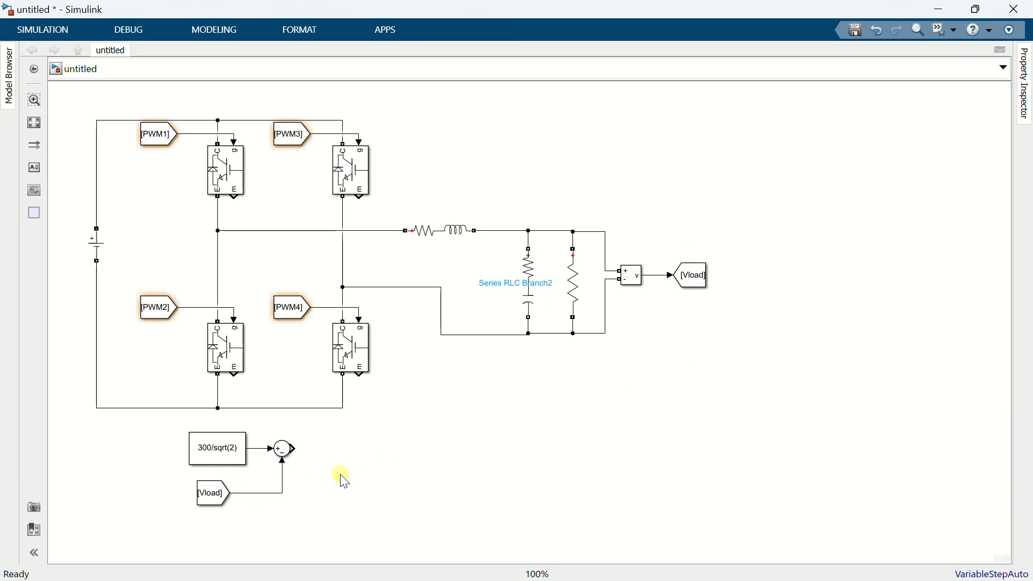
{"action": "left_click", "coordinate": [285, 488]}
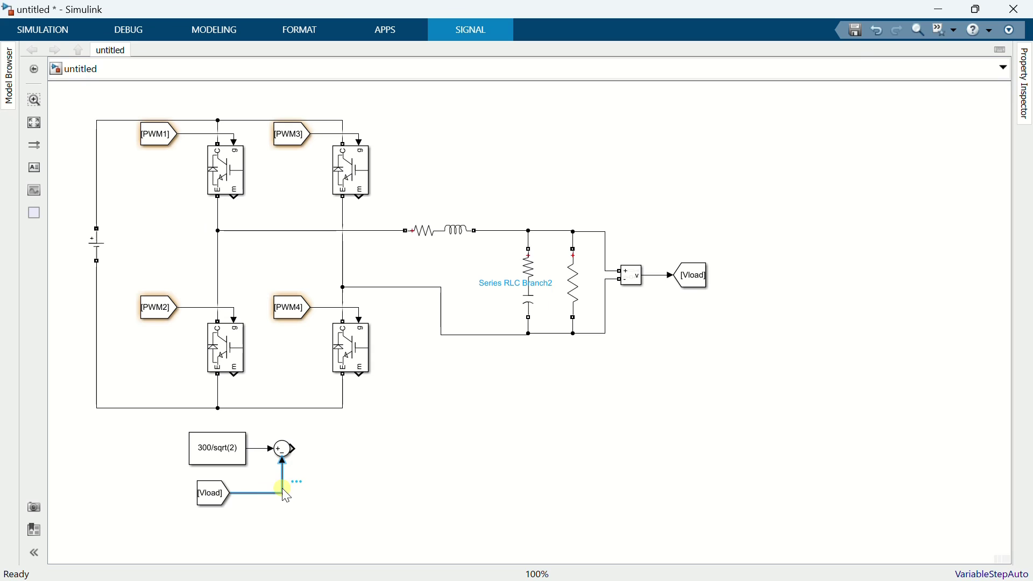
{"action": "key", "text": "Delete"}
{"action": "left_click_drag", "start_coordinate": [218, 508], "coordinate": [198, 502]}
- Insert an RMS block after [Vload] and wire it into the Sum's lower input
{"action": "left_click", "coordinate": [243, 502]}
{"action": "double_click", "coordinate": [241, 499]}
{"action": "type", "text": "r"}
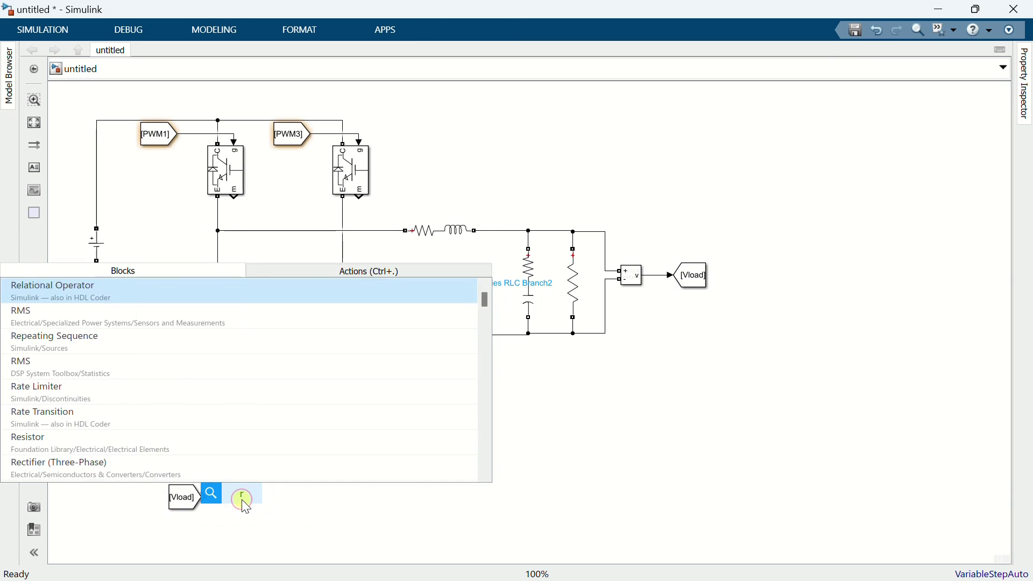
{"action": "type", "text": "ms"}
{"action": "left_click", "coordinate": [199, 315]}
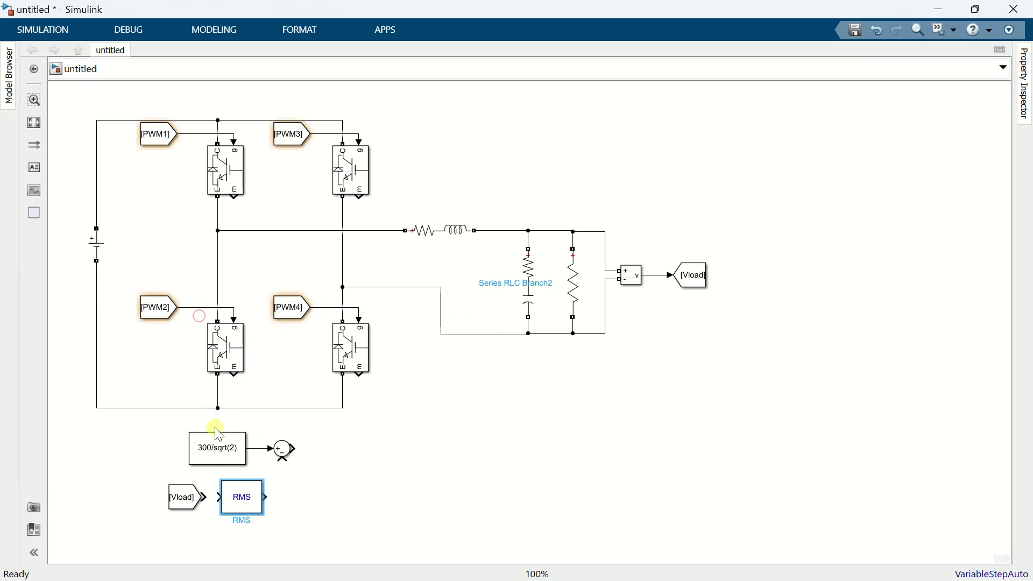
{"action": "left_click_drag", "start_coordinate": [209, 497], "coordinate": [284, 460]}
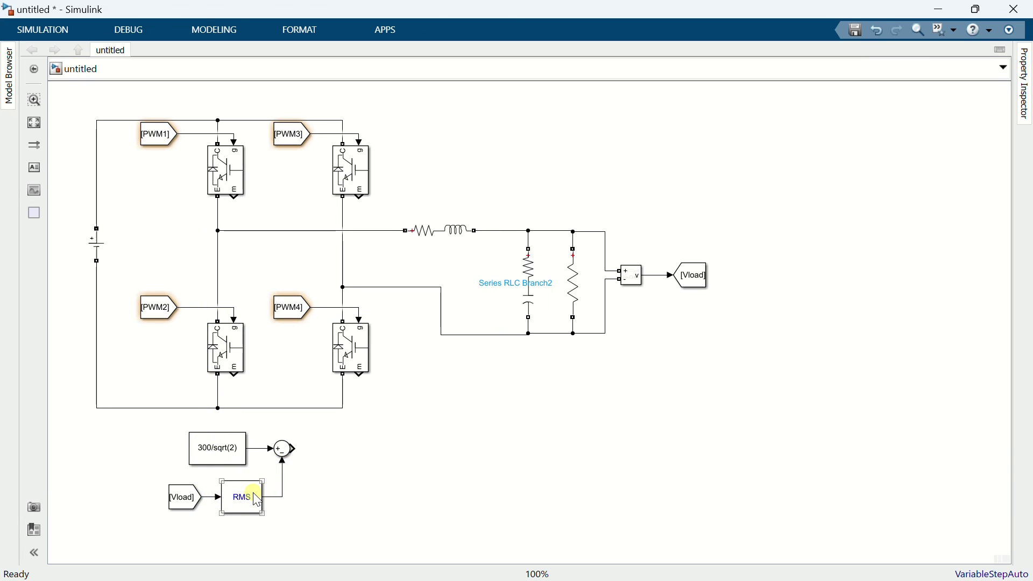
- Set the RMS block to 50 Hz fundamental frequency and 230 initial RMS value
{"action": "left_click", "coordinate": [253, 492]}
{"action": "double_click", "coordinate": [252, 493]}
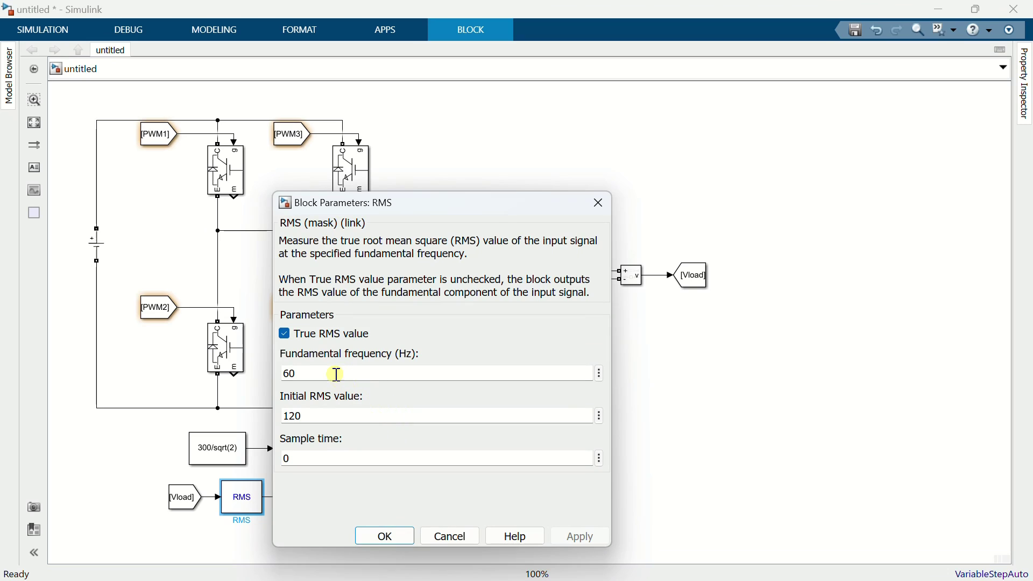
{"action": "type", "text": "50"}
{"action": "double_click", "coordinate": [322, 417]}
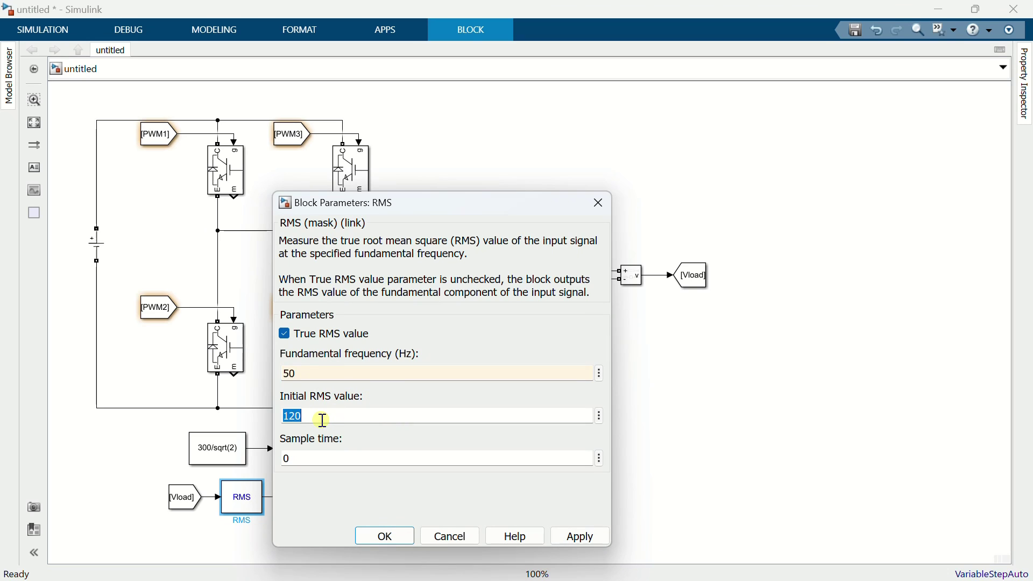
{"action": "type", "text": "230"}
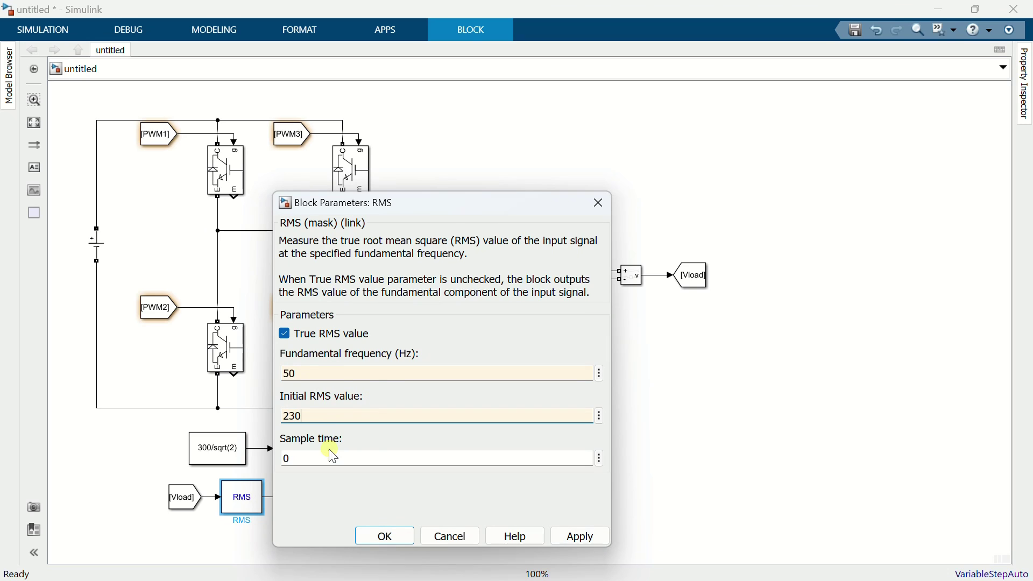
{"action": "left_click", "coordinate": [375, 533]}
- Insert a PID Controller block right after the Sum block's output
{"action": "double_click", "coordinate": [357, 456]}
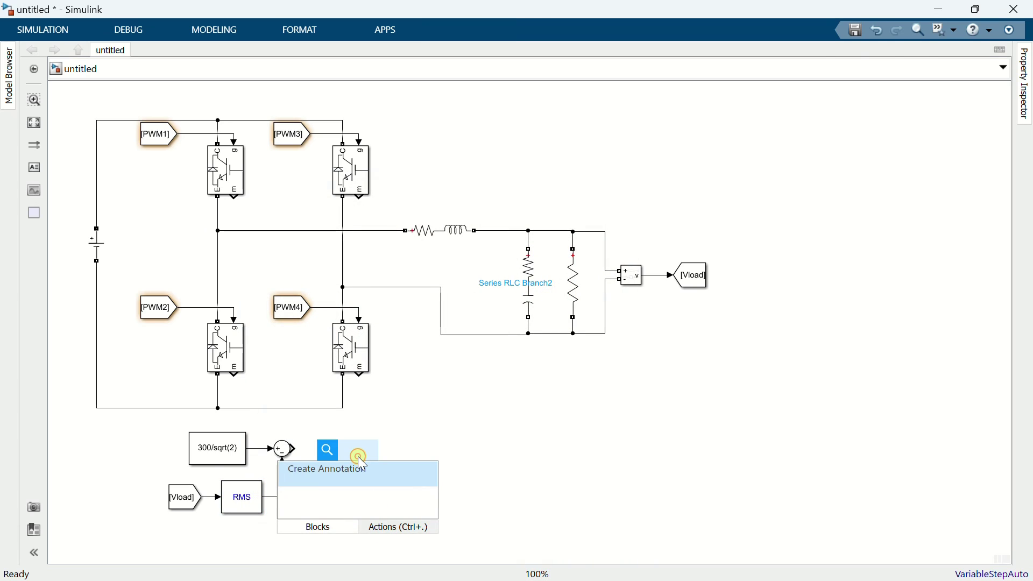
{"action": "type", "text": "pid"}
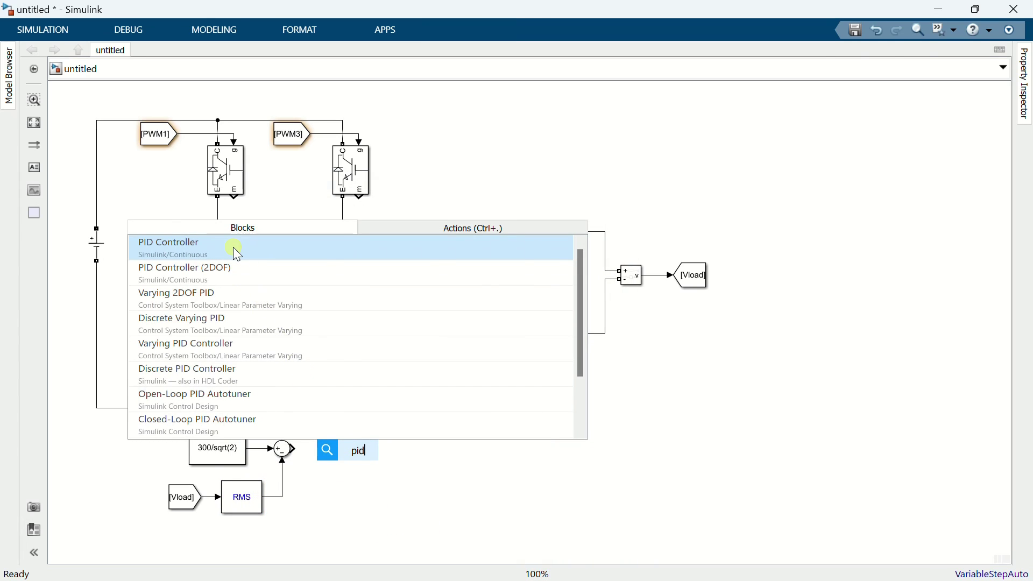
{"action": "left_click", "coordinate": [236, 252]}
{"action": "left_click_drag", "start_coordinate": [357, 453], "coordinate": [339, 450]}
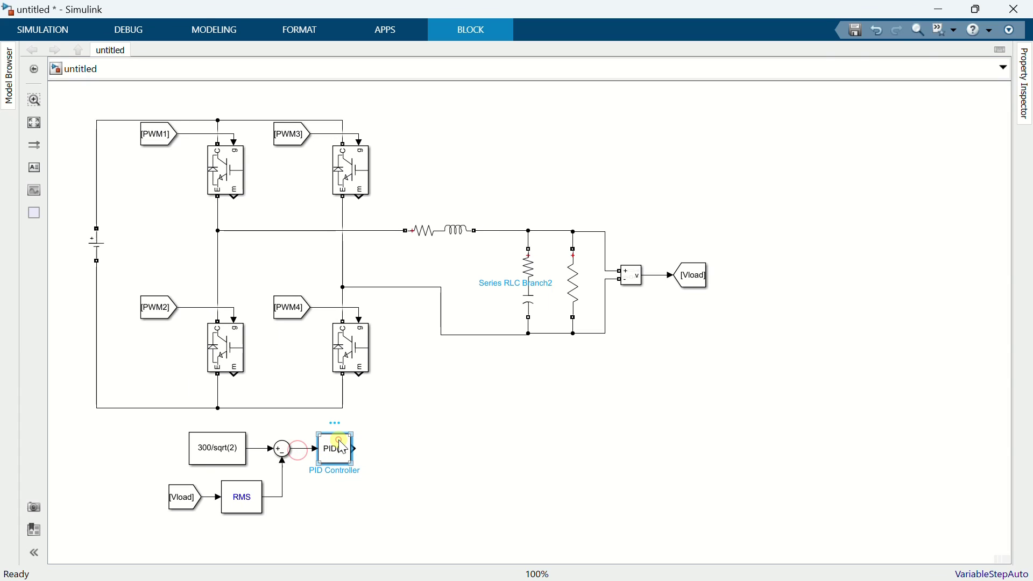
- Make the controller PI with proportional gain 0.03 and integral gain 20
{"action": "double_click", "coordinate": [339, 447]}
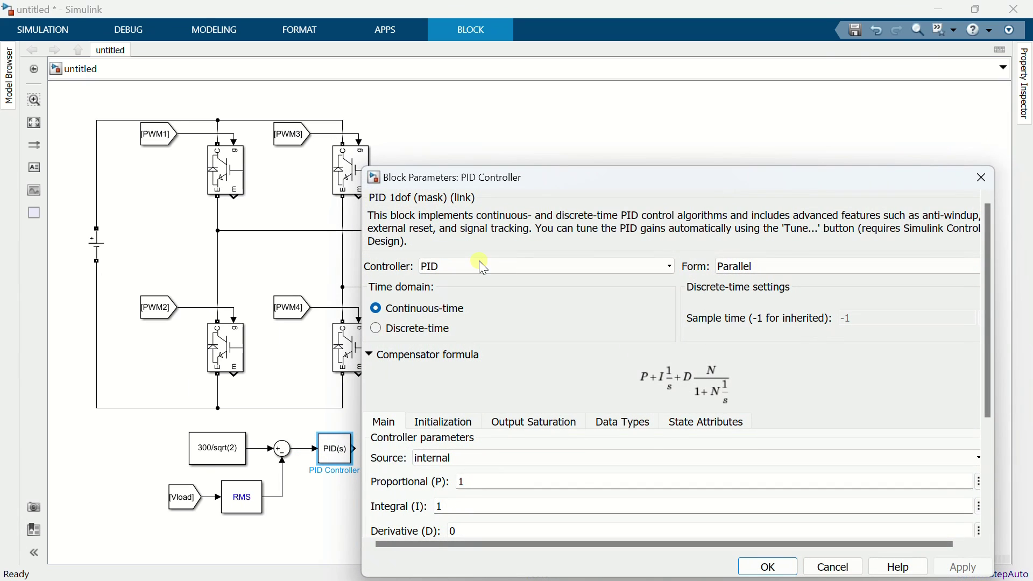
{"action": "left_click", "coordinate": [479, 266]}
{"action": "left_click", "coordinate": [463, 292]}
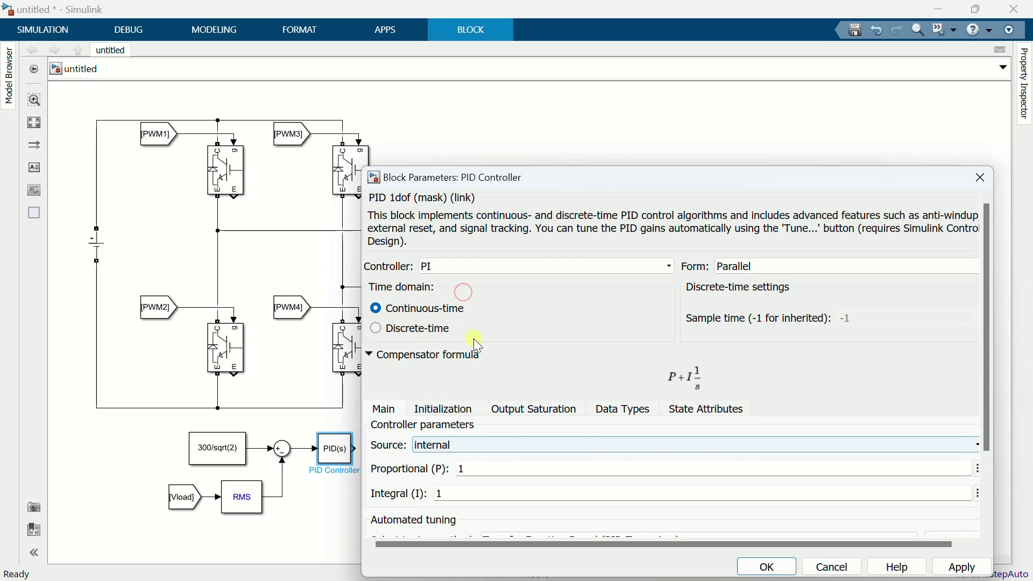
{"action": "left_click_drag", "start_coordinate": [505, 185], "coordinate": [470, 119]}
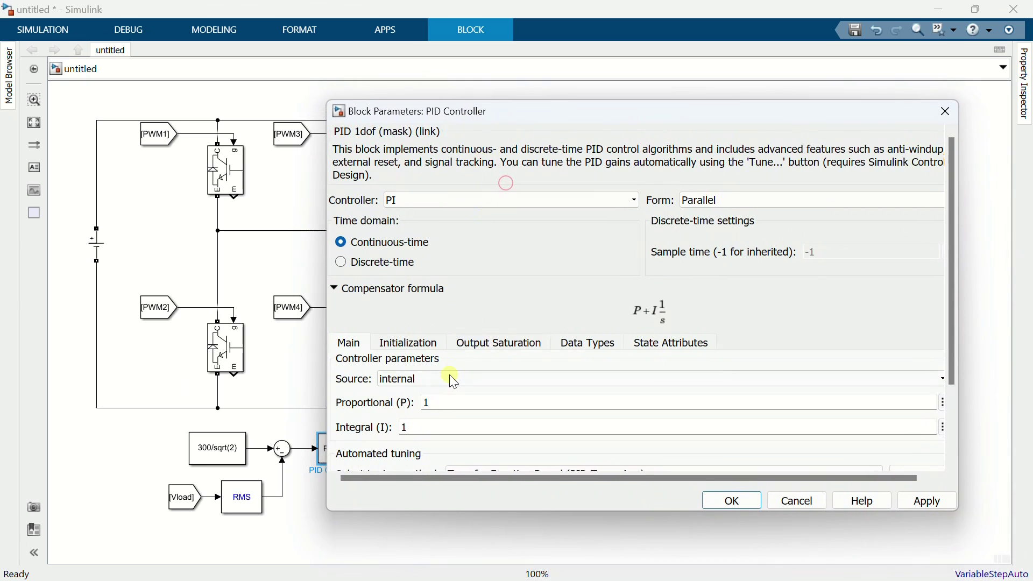
{"action": "double_click", "coordinate": [450, 402]}
{"action": "type", "text": "0.0"}
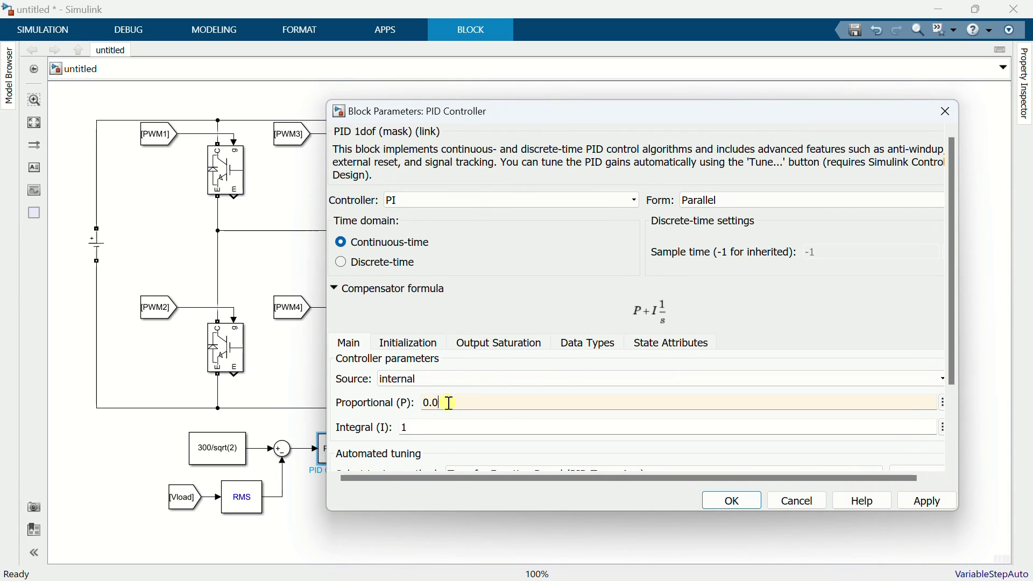
{"action": "type", "text": "3"}
{"action": "double_click", "coordinate": [451, 430]}
{"action": "type", "text": "2"}
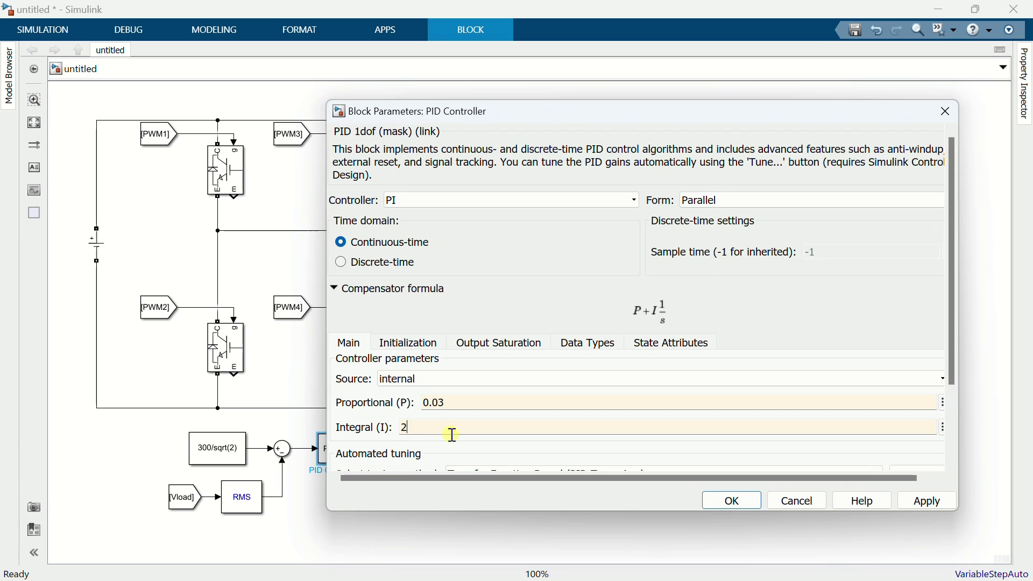
{"action": "type", "text": "0"}
{"action": "left_click", "coordinate": [718, 500]}
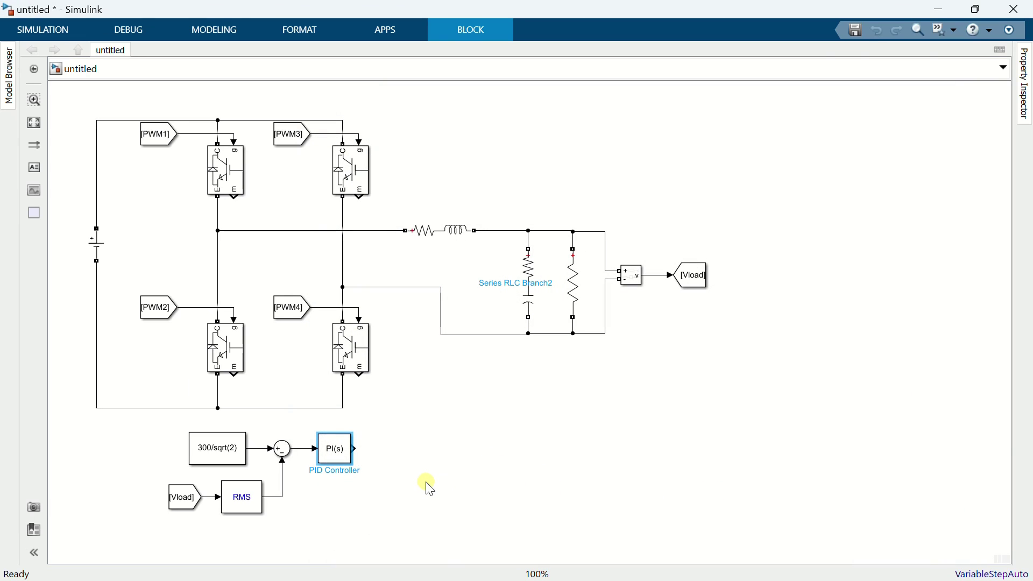
- Insert a Product block and wire the PI controller's output into its first input
{"action": "double_click", "coordinate": [412, 460]}
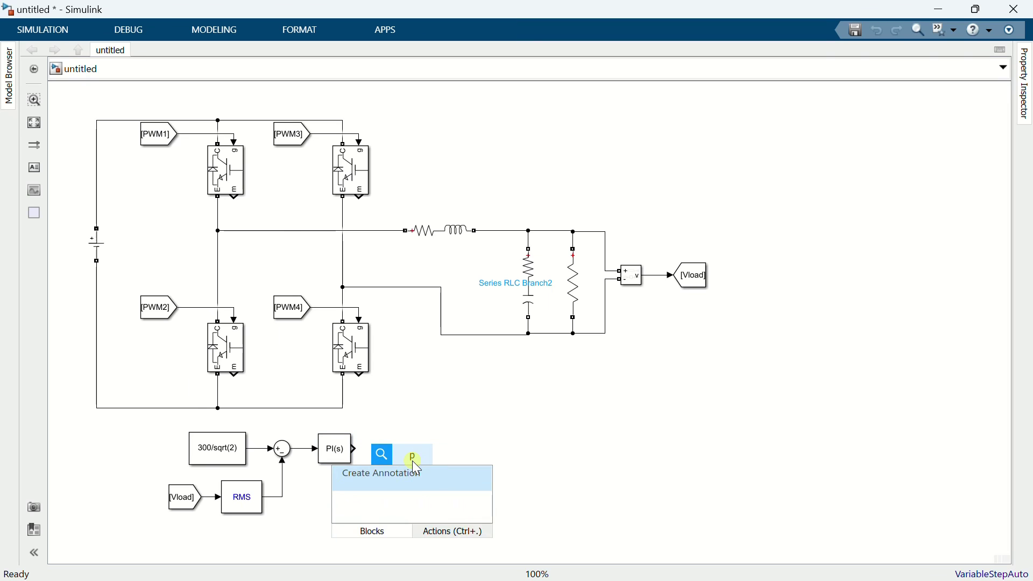
{"action": "type", "text": "produ"}
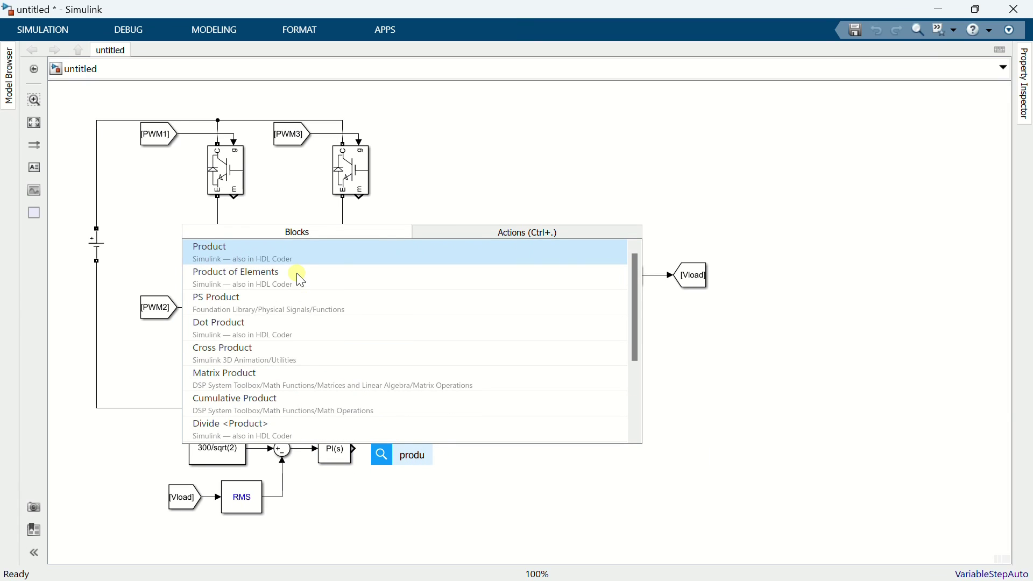
{"action": "key", "text": "Return"}
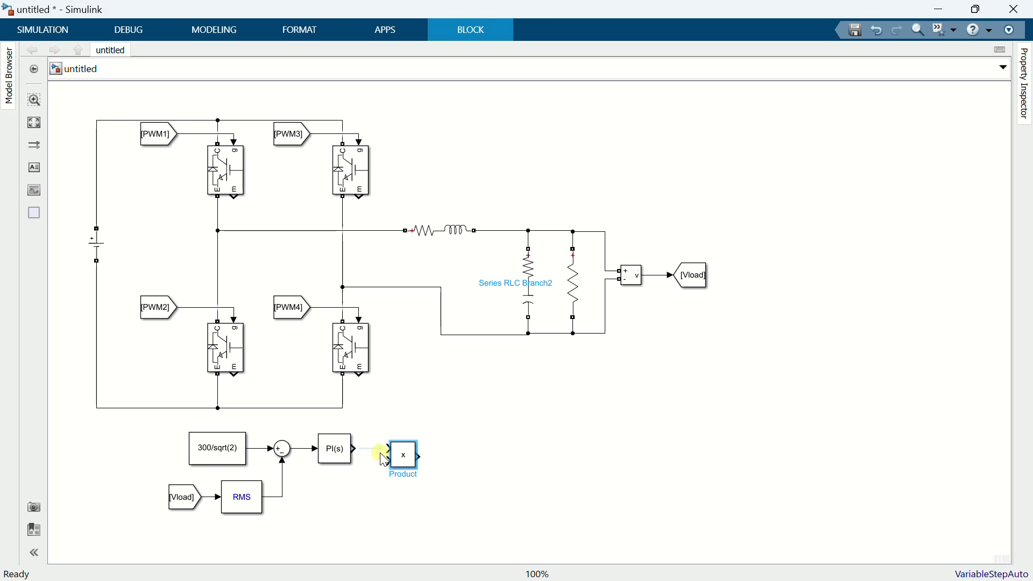
{"action": "left_click_drag", "start_coordinate": [384, 460], "coordinate": [385, 458]}
{"action": "double_click", "coordinate": [349, 503]}
- Insert a Sine Wave block wired to the Product's lower input
{"action": "type", "text": "S"}
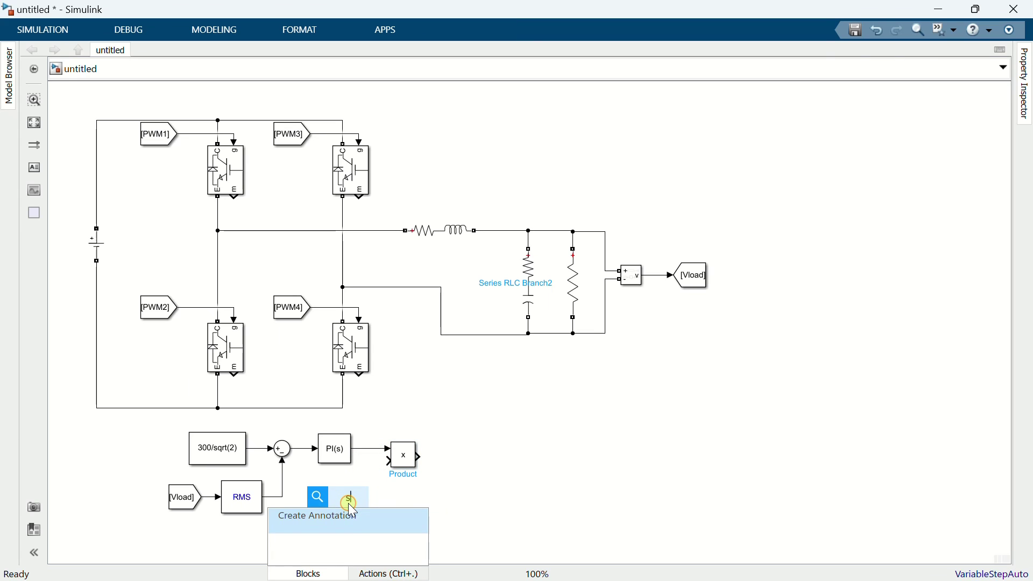
{"action": "type", "text": "ine"}
{"action": "key", "text": "Return"}
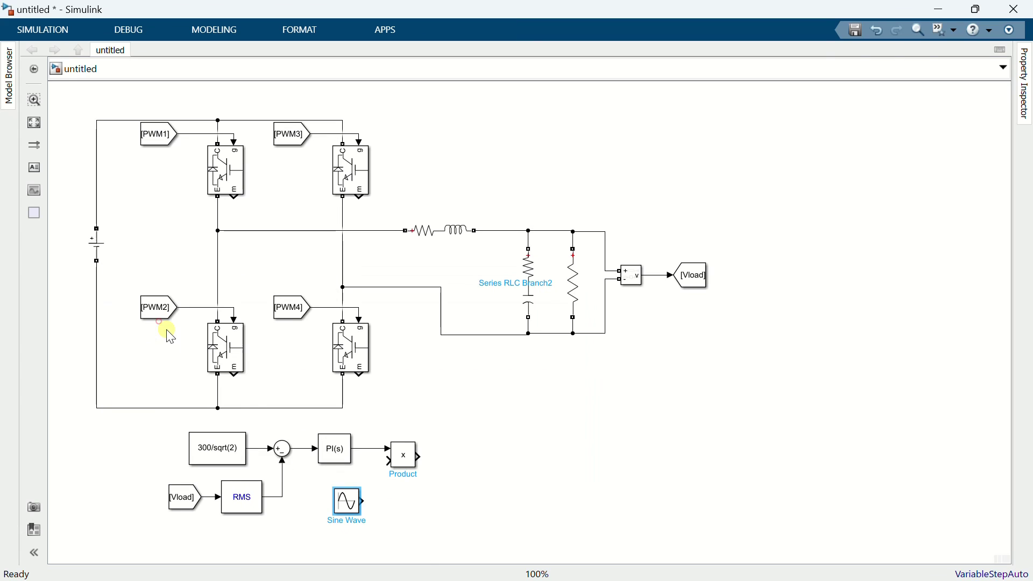
{"action": "left_click_drag", "start_coordinate": [366, 503], "coordinate": [346, 500]}
- Set the Sine Wave frequency to 2*pi*50 rad/s
{"action": "double_click", "coordinate": [342, 493]}
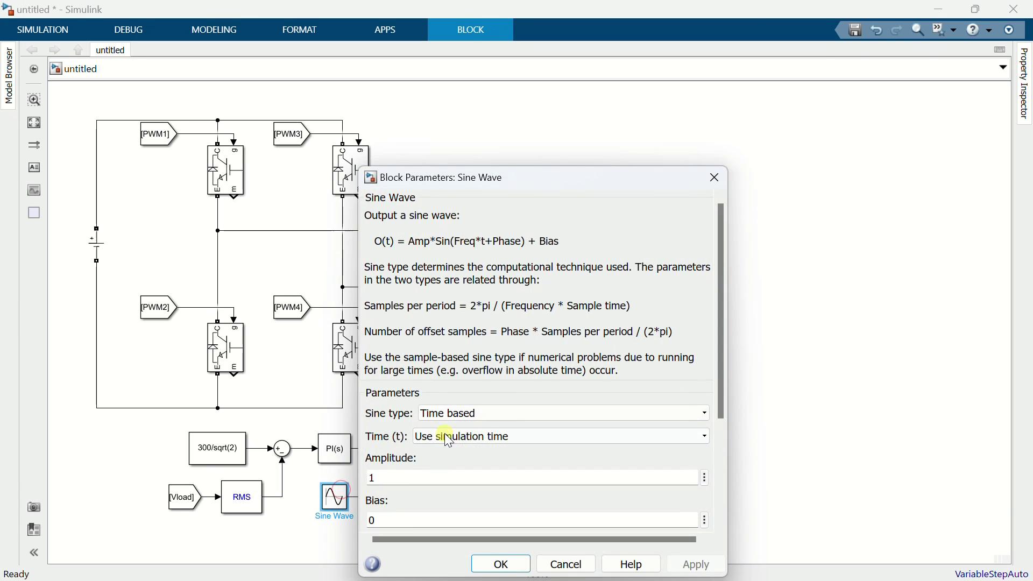
{"action": "left_click_drag", "start_coordinate": [503, 184], "coordinate": [478, 42]}
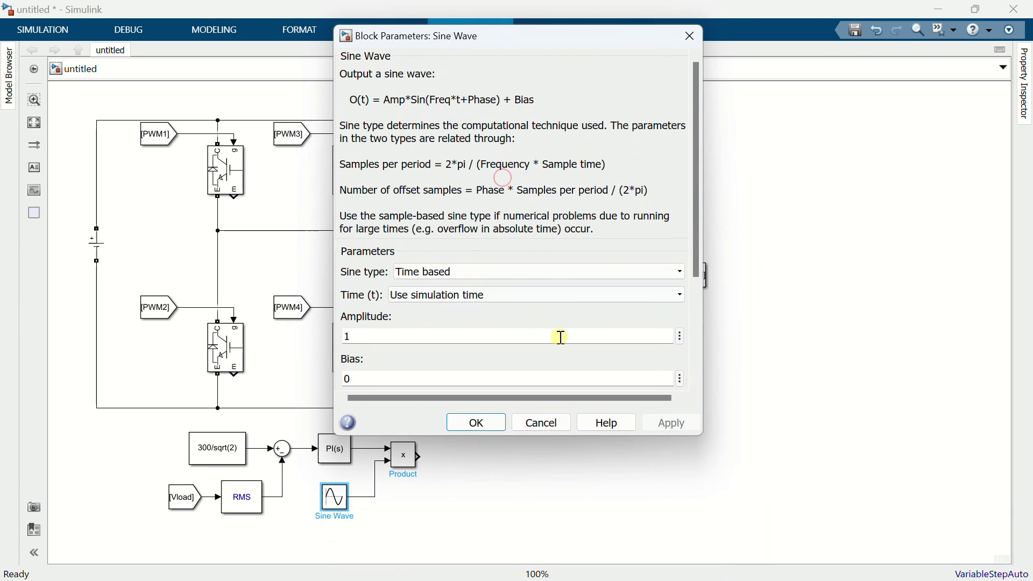
{"action": "left_click_drag", "start_coordinate": [692, 229], "coordinate": [689, 310]}
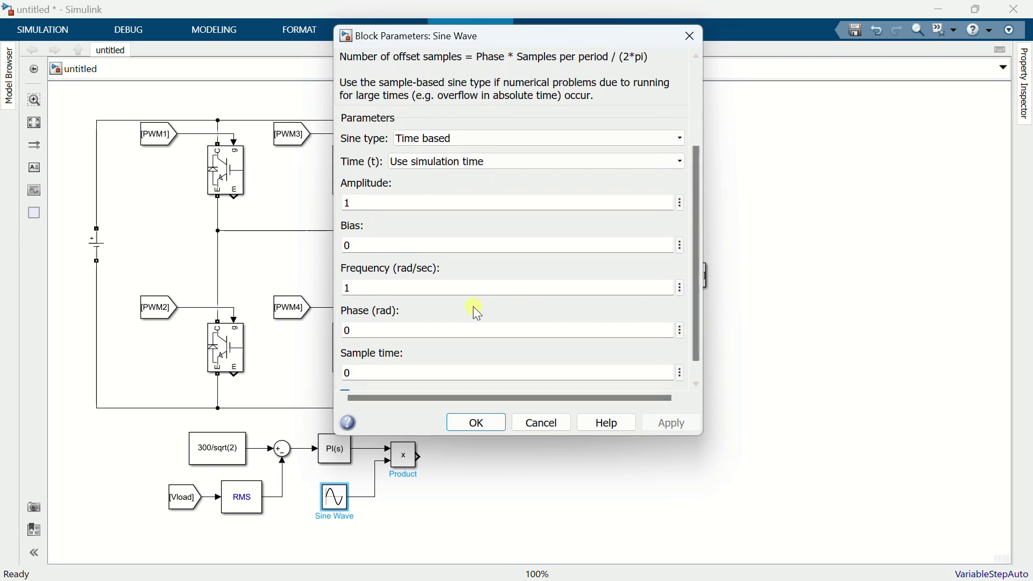
{"action": "double_click", "coordinate": [449, 289]}
{"action": "type", "text": "2"}
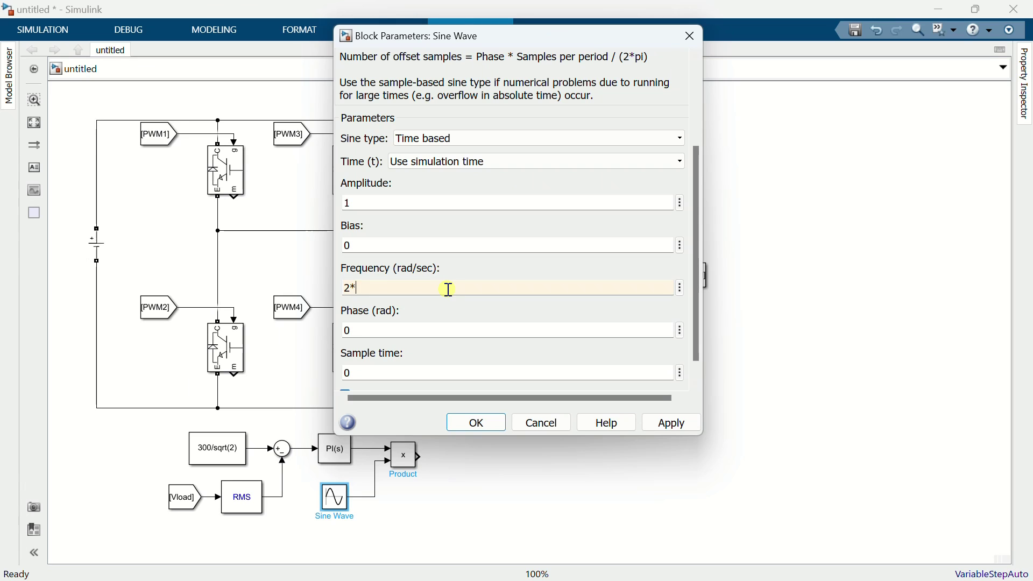
{"action": "type", "text": "*pi"}
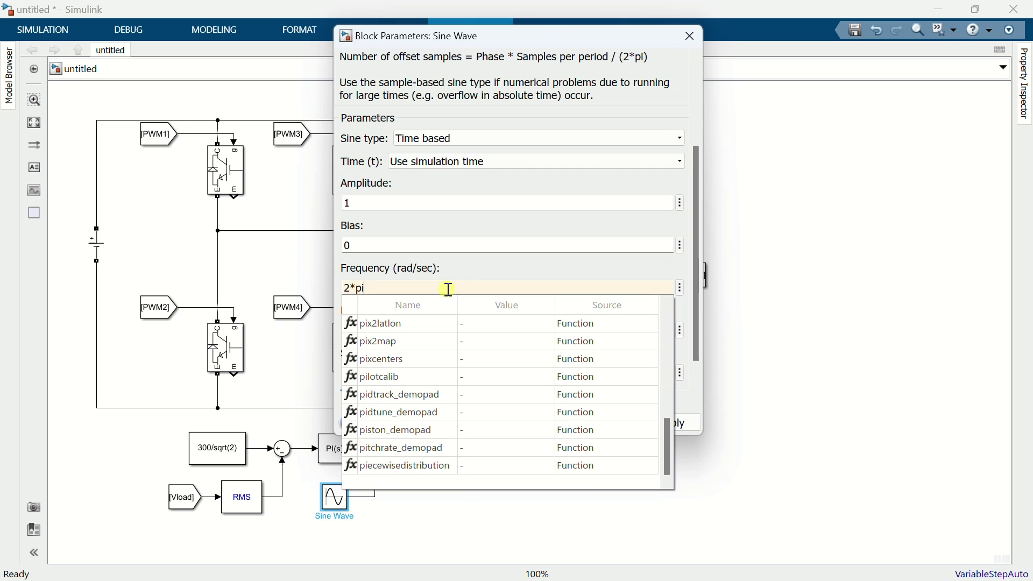
{"action": "type", "text": "*50"}
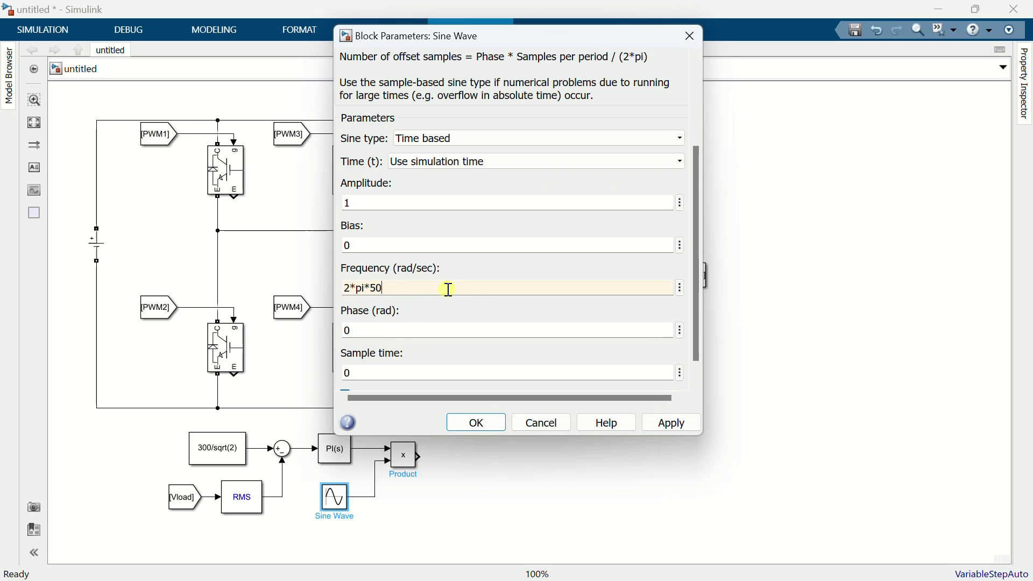
{"action": "left_click", "coordinate": [476, 418]}
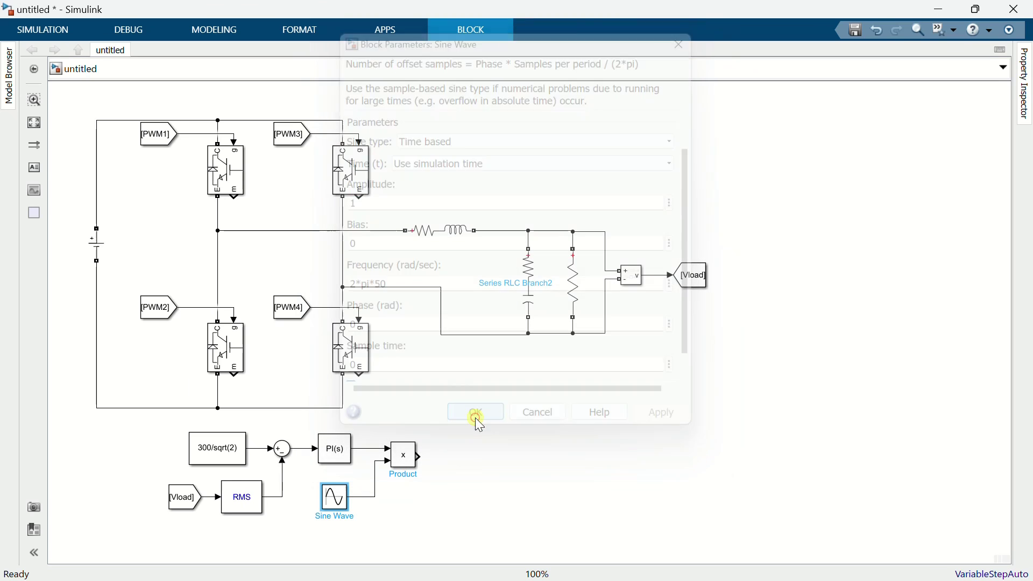
- Attach a Gain block to the Product output and set its gain to 1/400
{"action": "double_click", "coordinate": [466, 463]}
{"action": "type", "text": "gain"}
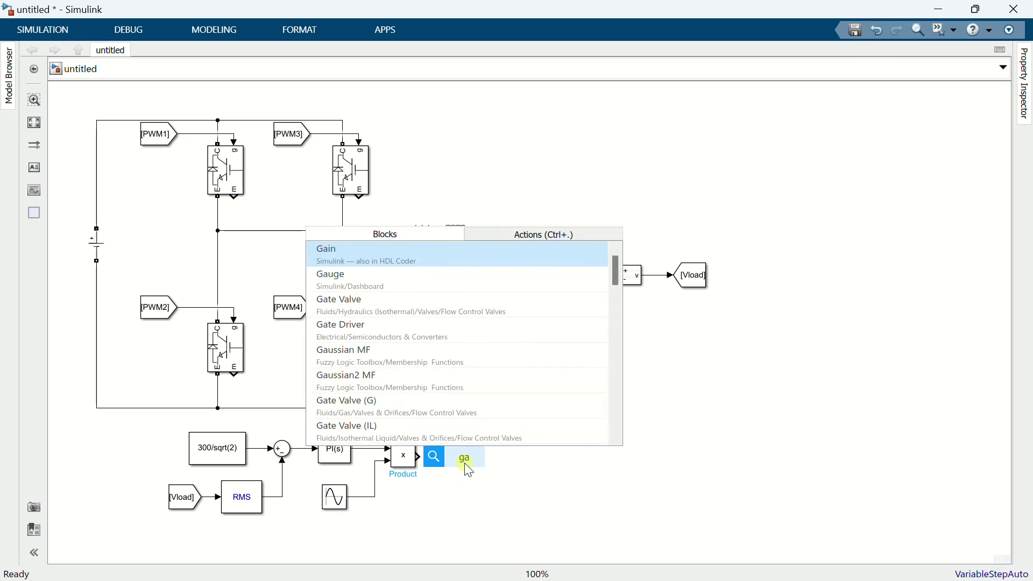
{"action": "left_click", "coordinate": [434, 245]}
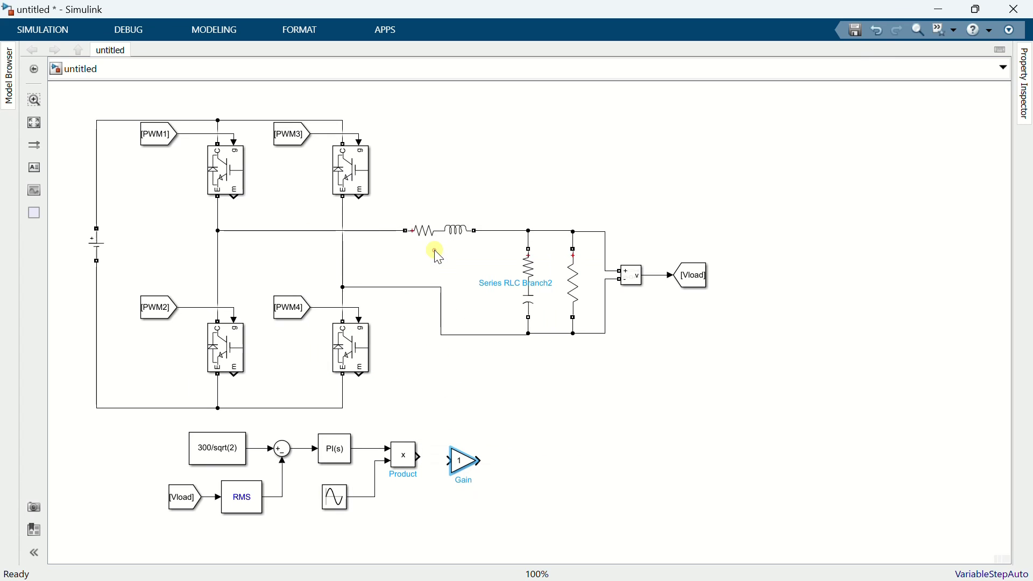
{"action": "left_click_drag", "start_coordinate": [462, 467], "coordinate": [495, 421]}
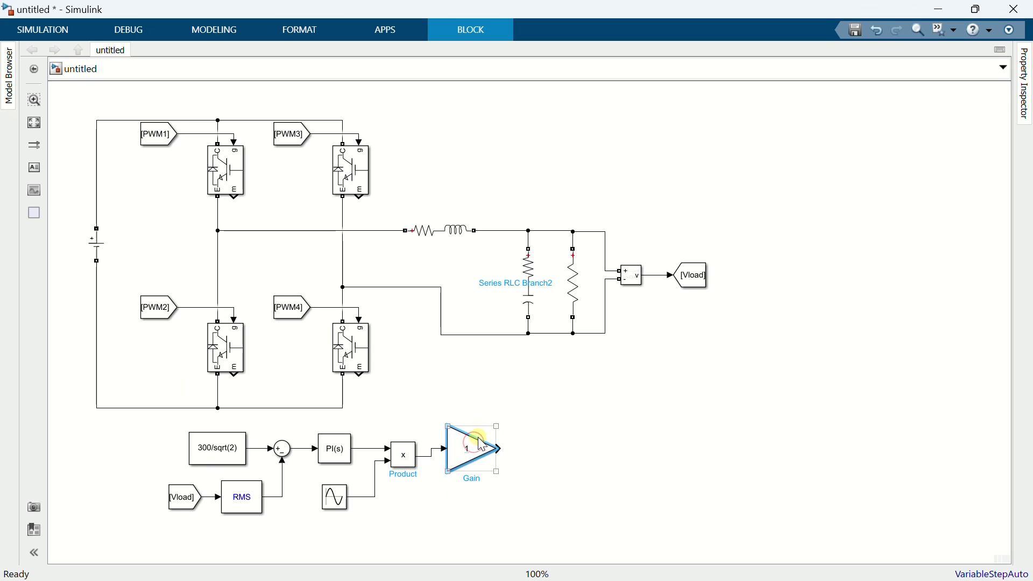
{"action": "double_click", "coordinate": [463, 455]}
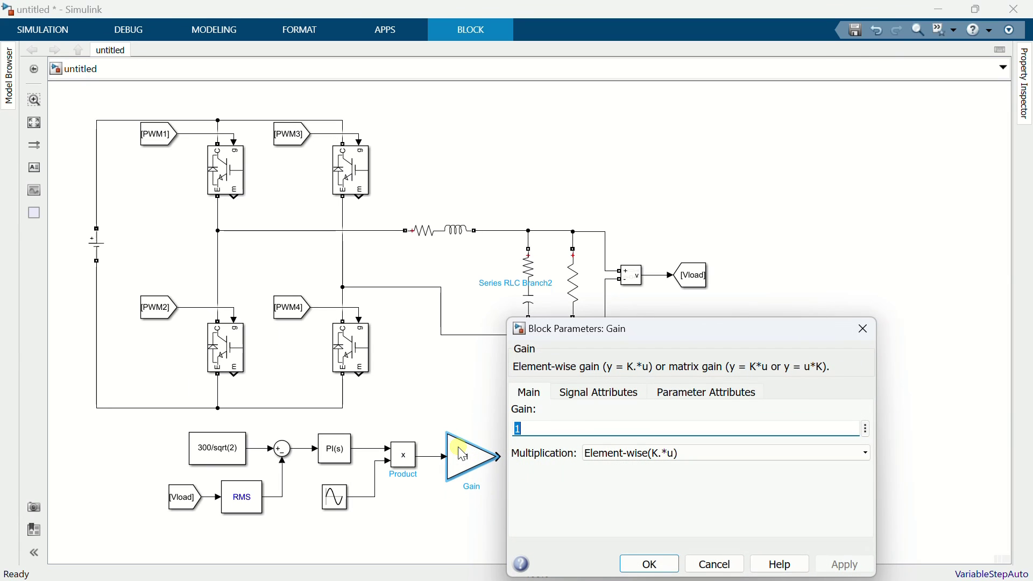
{"action": "type", "text": "1"}
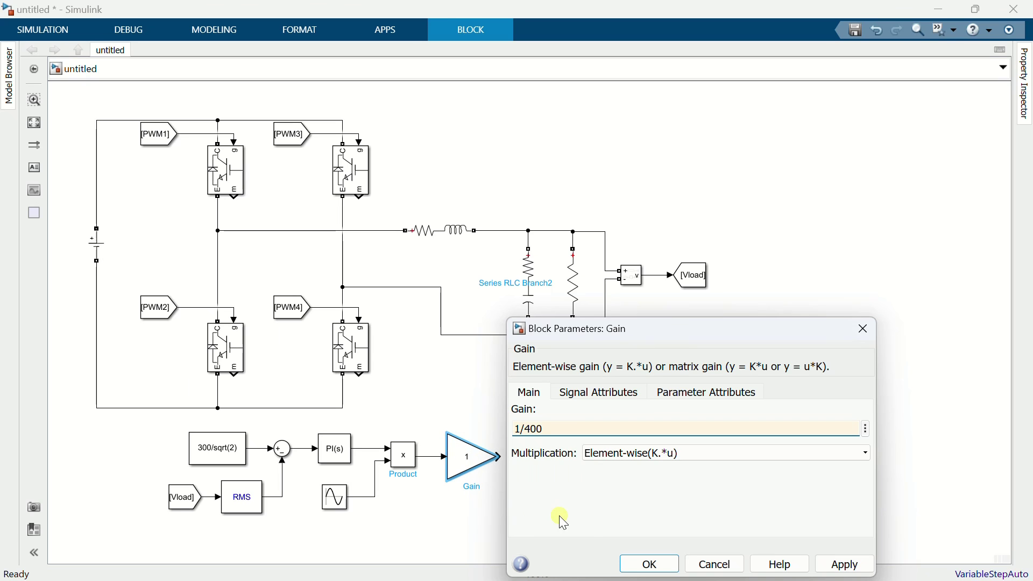
{"action": "left_click", "coordinate": [624, 565]}
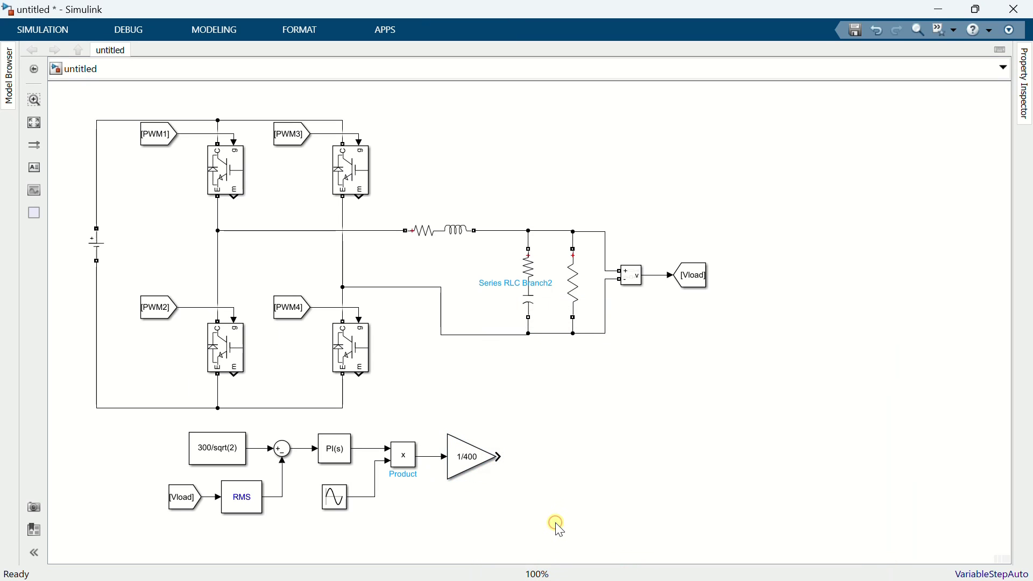
{"action": "double_click", "coordinate": [582, 407]}
- Insert a Repeating Sequence block with time values [0 0.00005 0.0001]
{"action": "type", "text": "repea"}
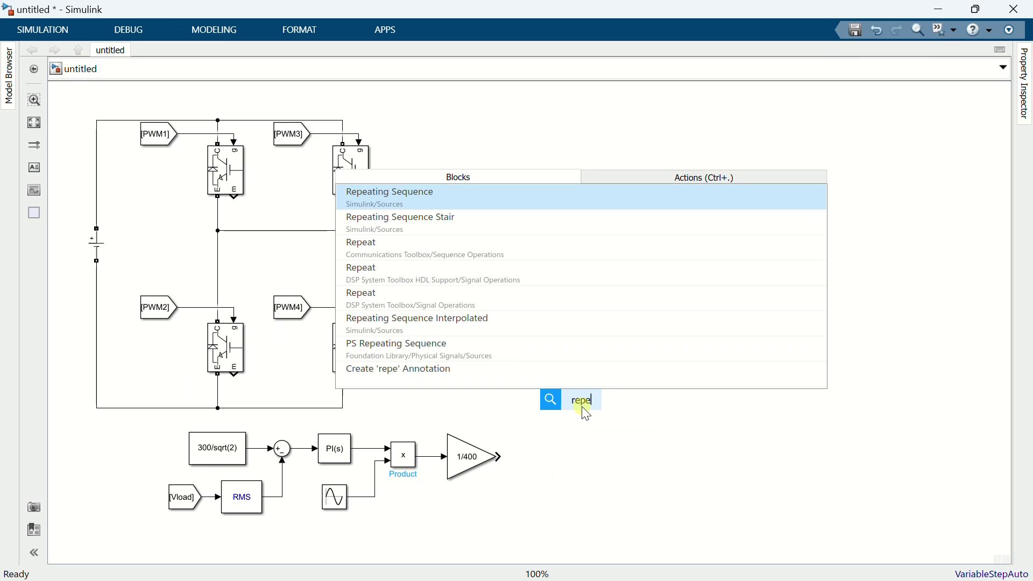
{"action": "left_click", "coordinate": [461, 199]}
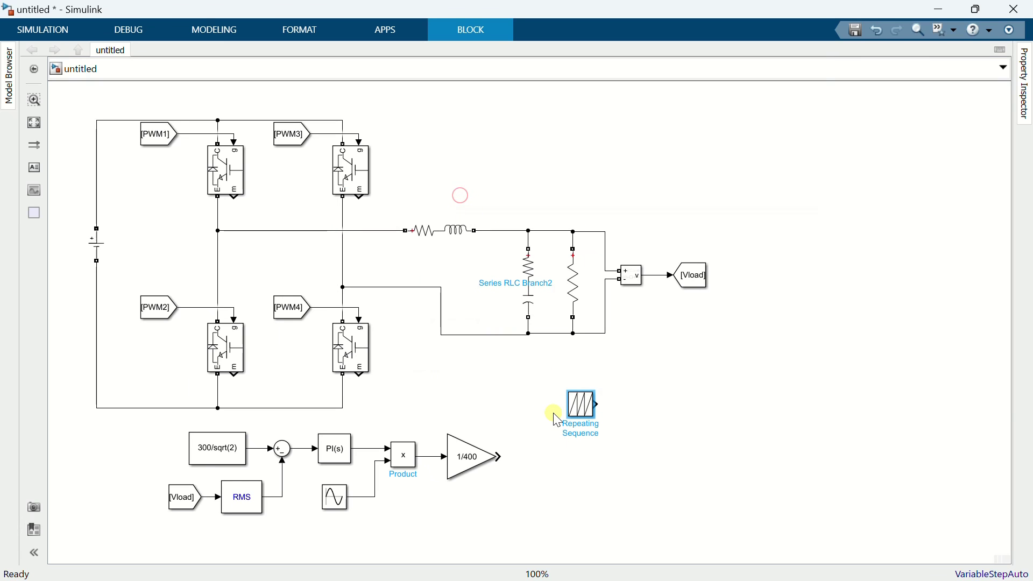
{"action": "double_click", "coordinate": [581, 417]}
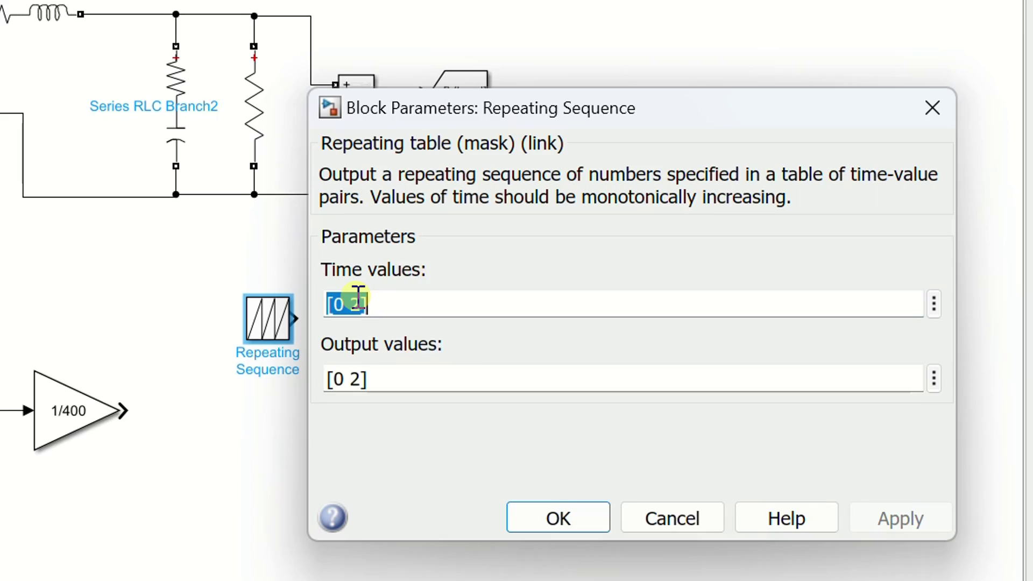
{"action": "left_click", "coordinate": [763, 385]}
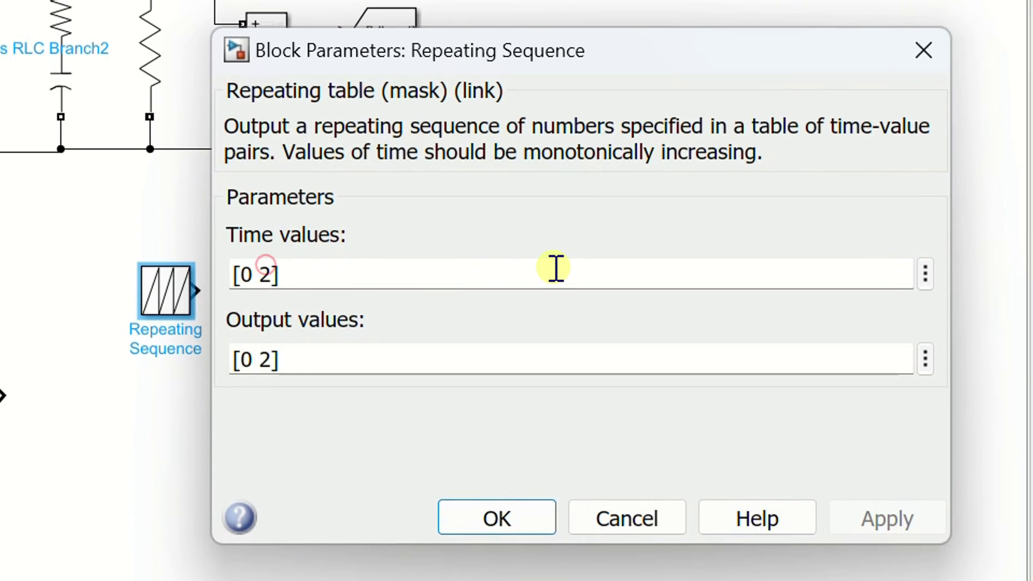
{"action": "key", "text": "Left"}
{"action": "key", "text": "BackSpace"}
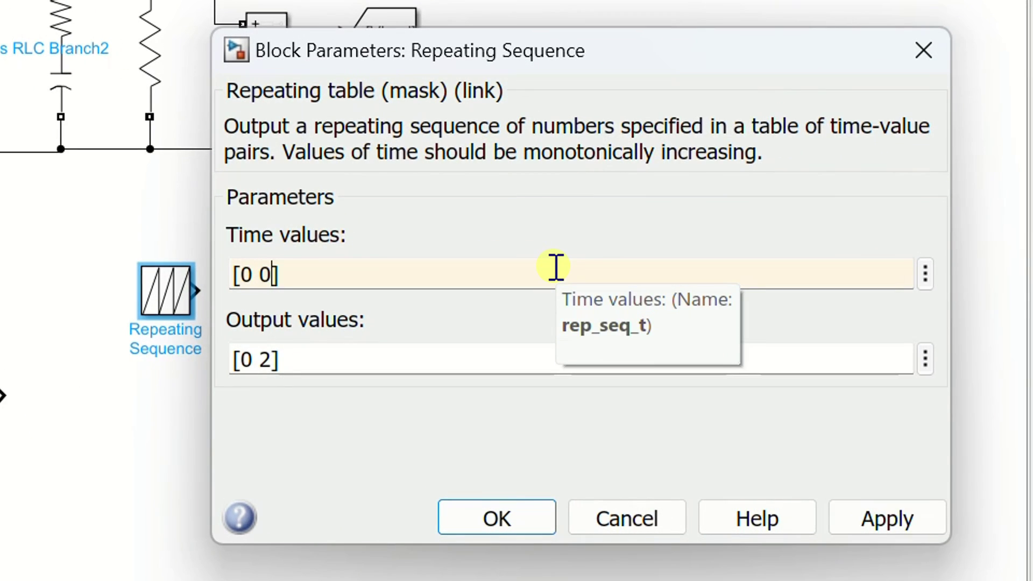
{"action": "type", "text": "0.00005"}
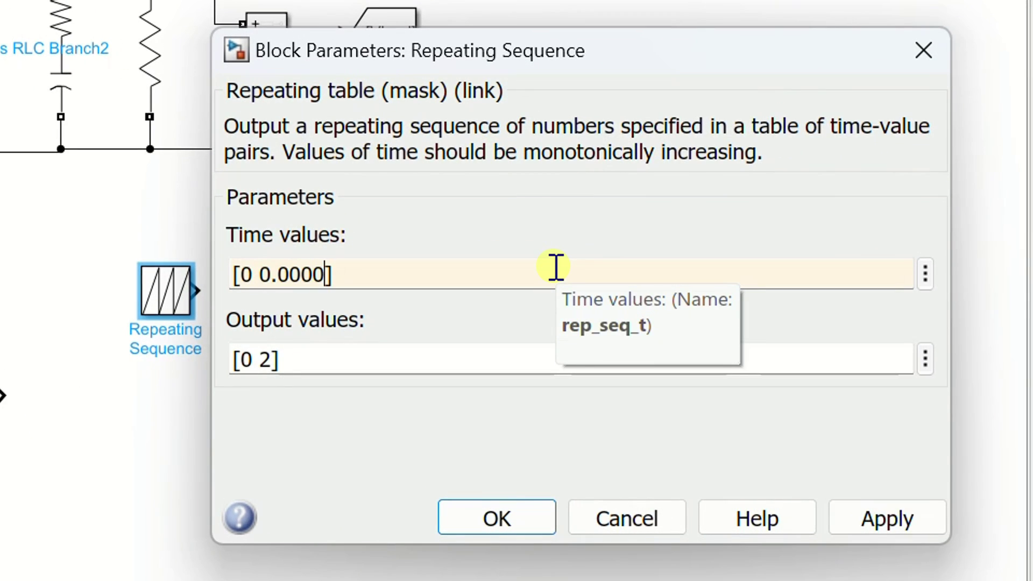
{"action": "type", "text": " 0.0001"}
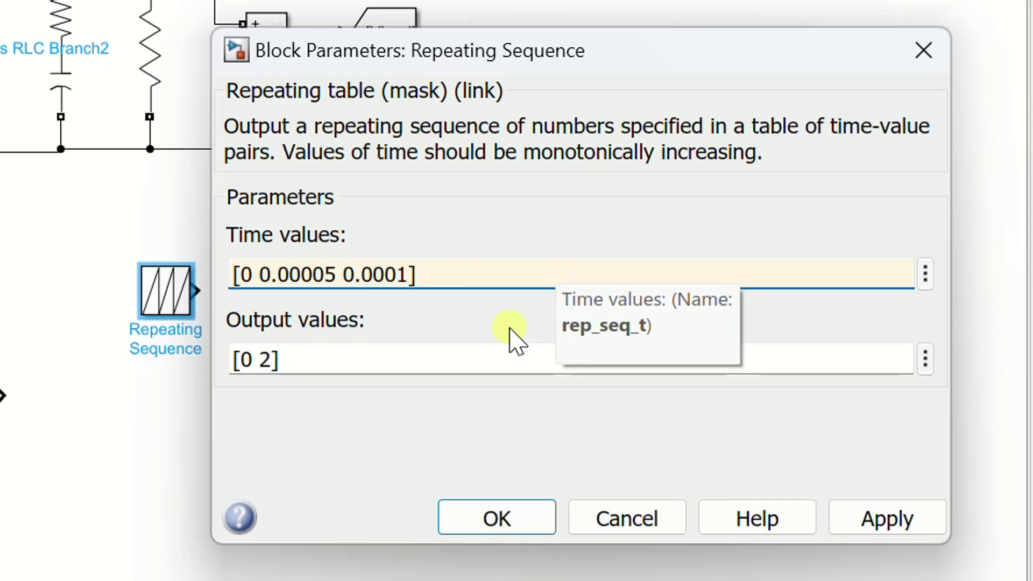
- Set the Repeating Sequence output values to [-1 1 -1]
{"action": "left_click", "coordinate": [438, 357]}
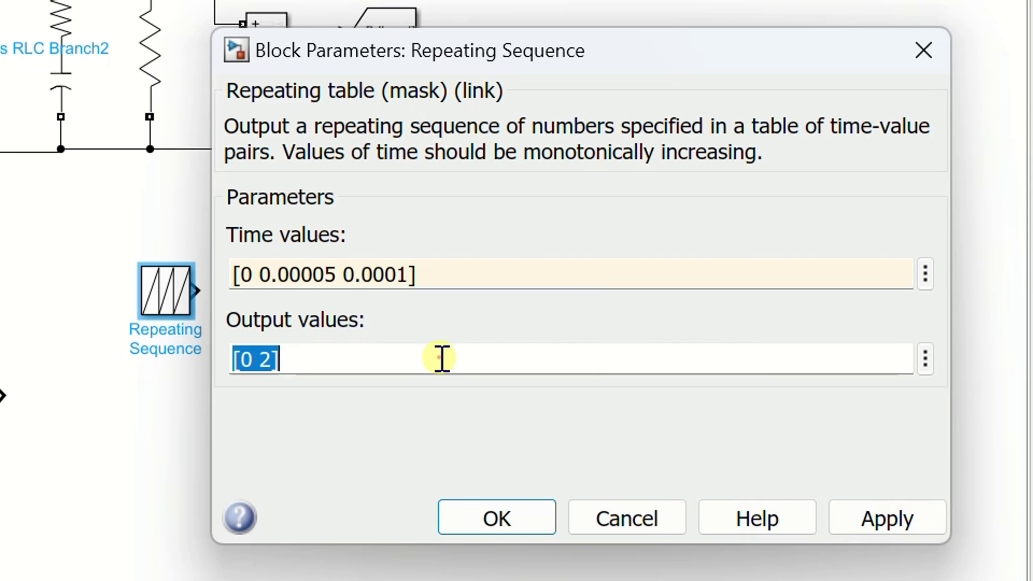
{"action": "key", "text": "Left"}
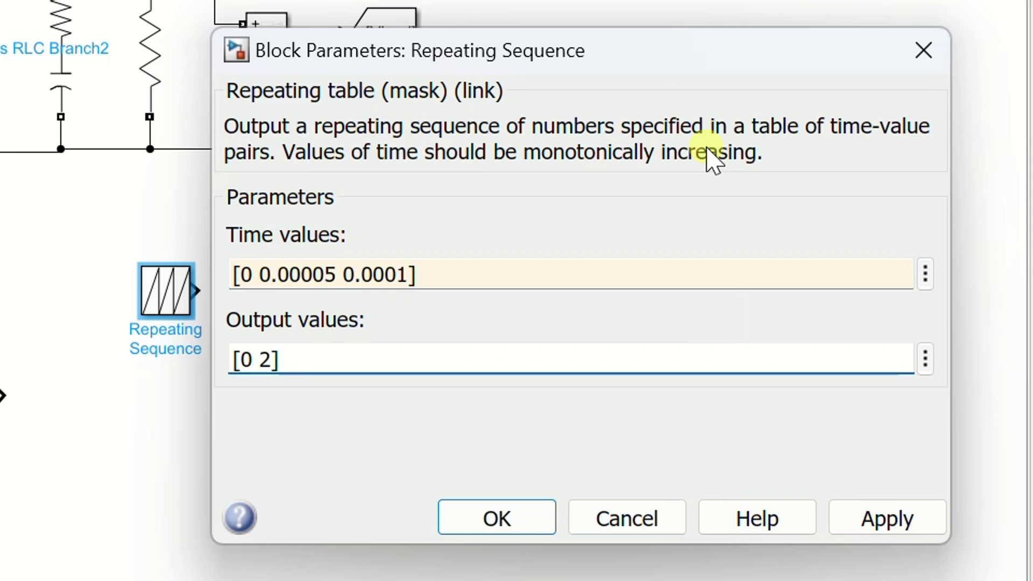
{"action": "key", "text": "BackSpace"}
{"action": "type", "text": "-1"}
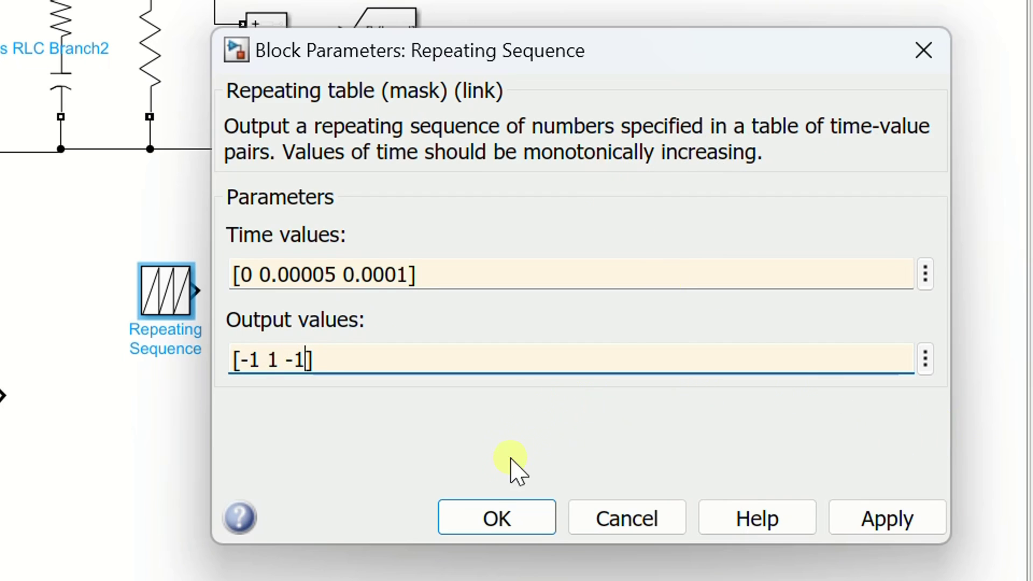
{"action": "left_click", "coordinate": [466, 520]}
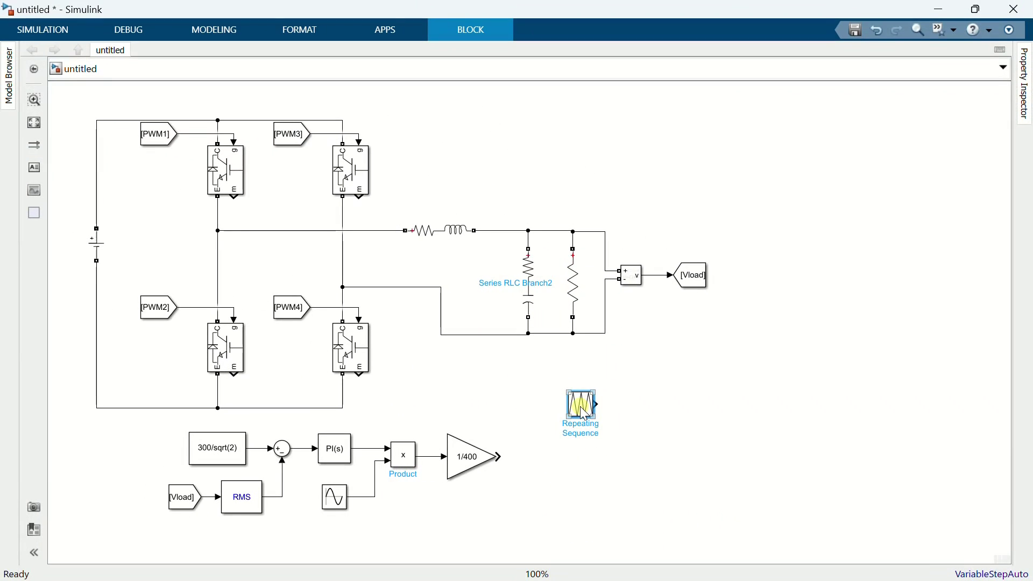
- Add a Relational Operator beside the carrier and set its comparison to >=
{"action": "left_click_drag", "start_coordinate": [579, 408], "coordinate": [517, 398]}
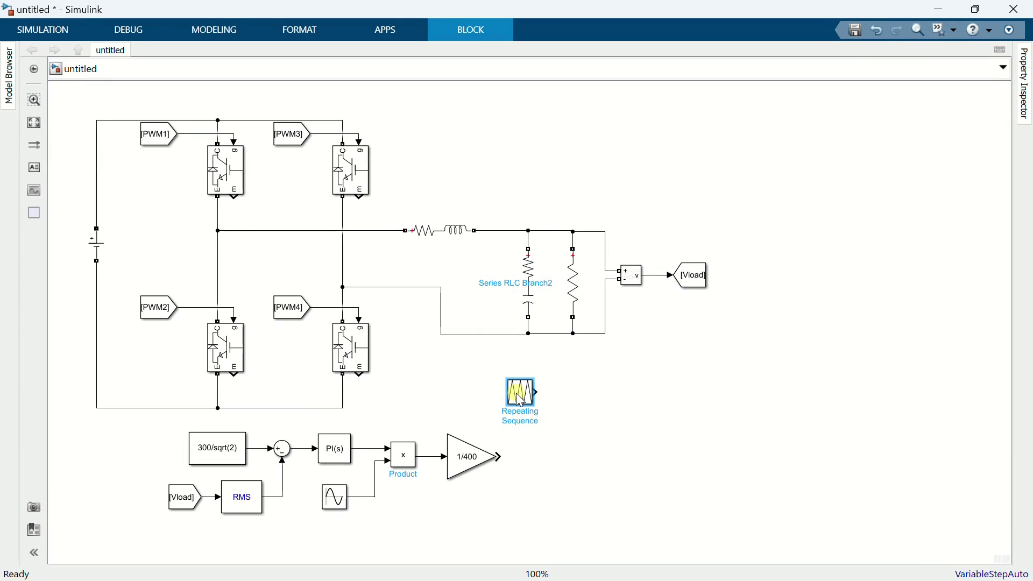
{"action": "double_click", "coordinate": [610, 439]}
{"action": "type", "text": "relati"}
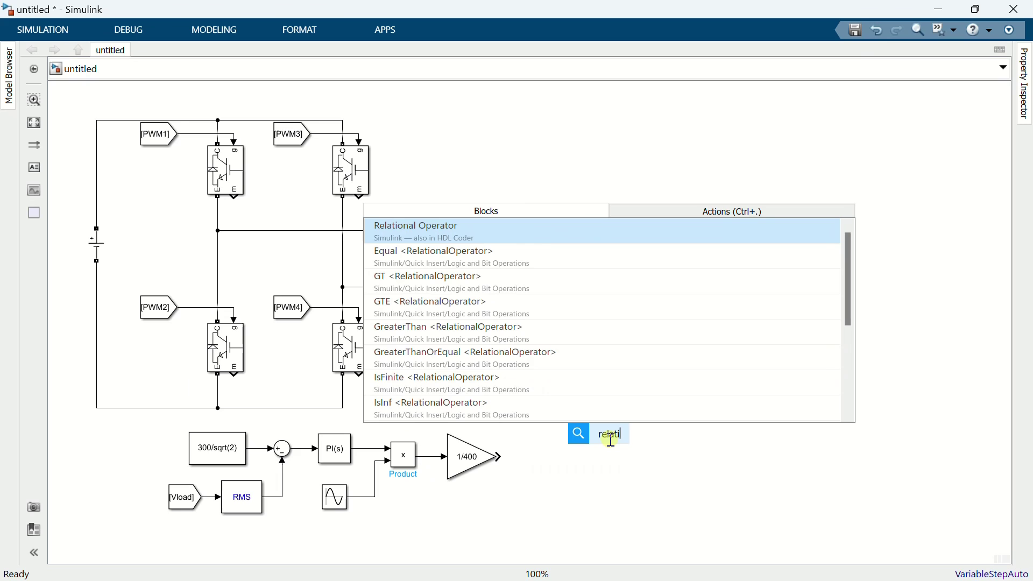
{"action": "left_click", "coordinate": [519, 232]}
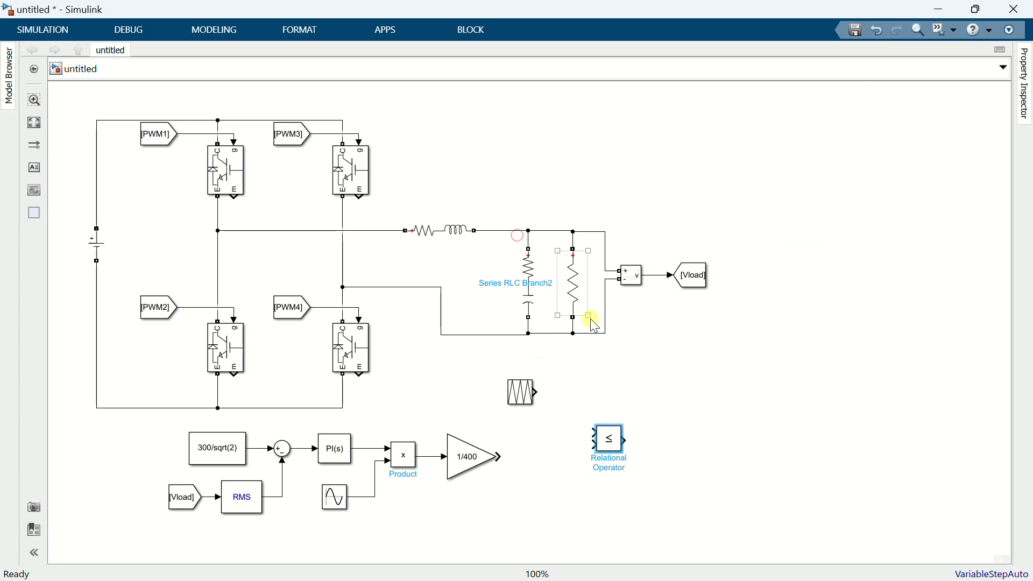
{"action": "left_click_drag", "start_coordinate": [613, 430], "coordinate": [625, 410]}
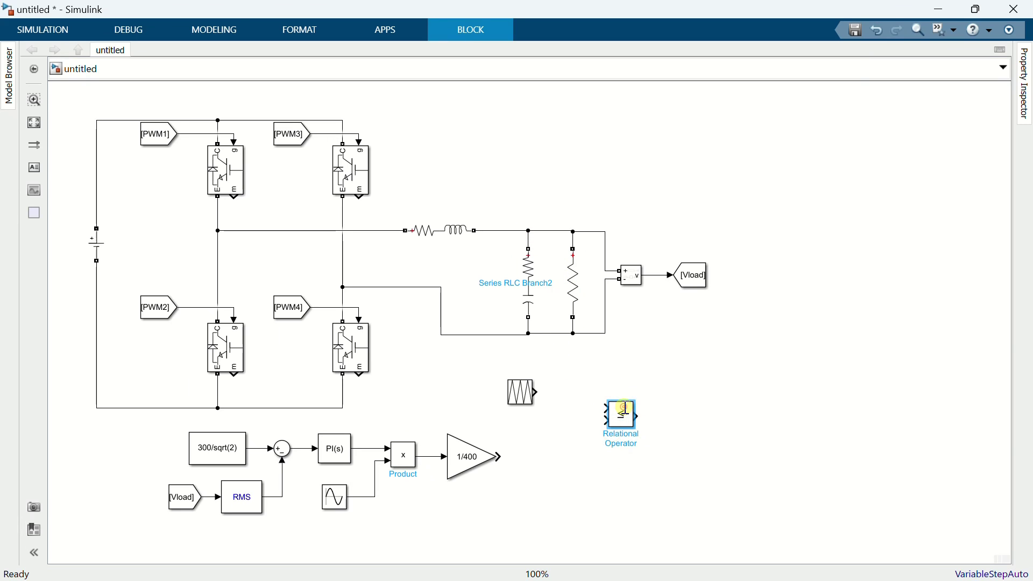
{"action": "double_click", "coordinate": [624, 409]}
{"action": "left_click", "coordinate": [452, 415]}
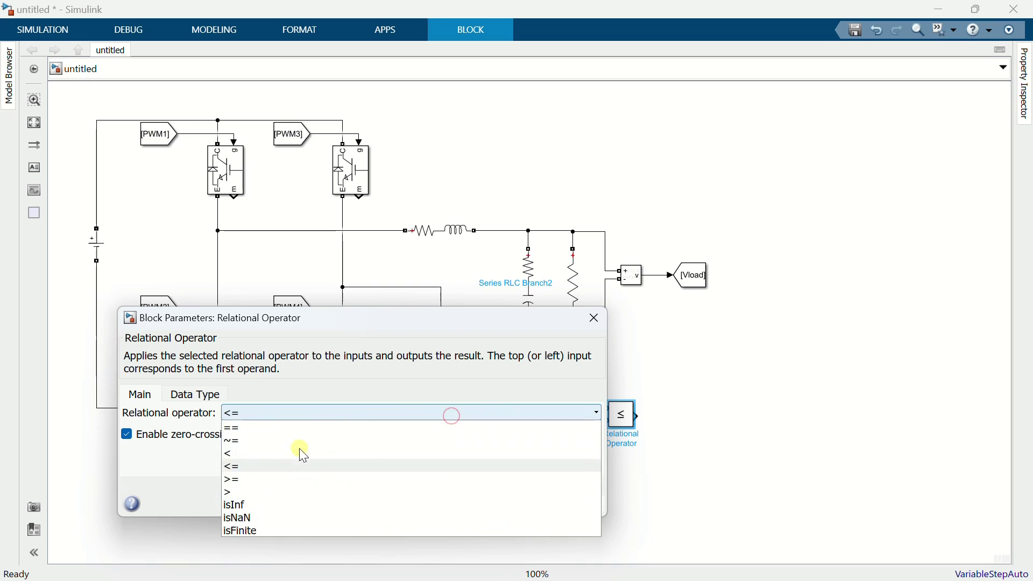
{"action": "left_click", "coordinate": [250, 481]}
{"action": "left_click", "coordinate": [374, 501]}
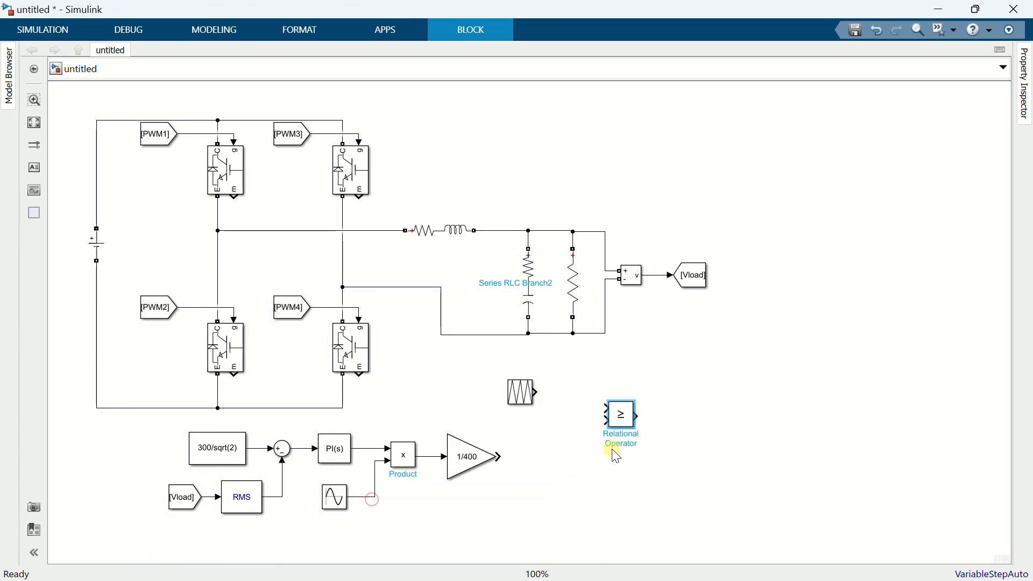
- Duplicate the comparator, feed the carrier to both, and the 1/400 output to the upper one
{"action": "left_click_drag", "start_coordinate": [624, 435], "coordinate": [618, 498]}
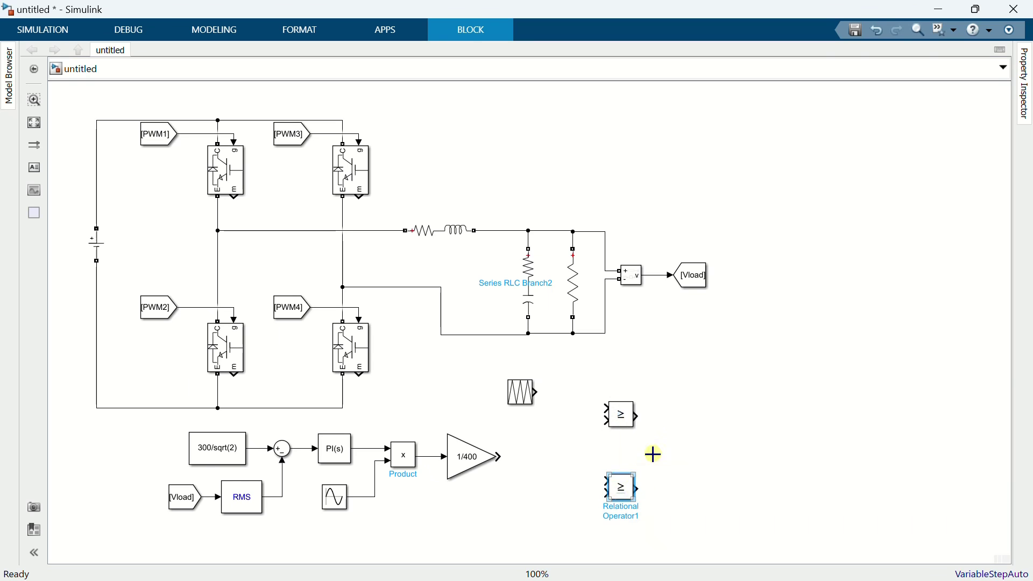
{"action": "left_click", "coordinate": [690, 425]}
{"action": "left_click_drag", "start_coordinate": [540, 396], "coordinate": [604, 421]}
{"action": "left_click", "coordinate": [621, 415]}
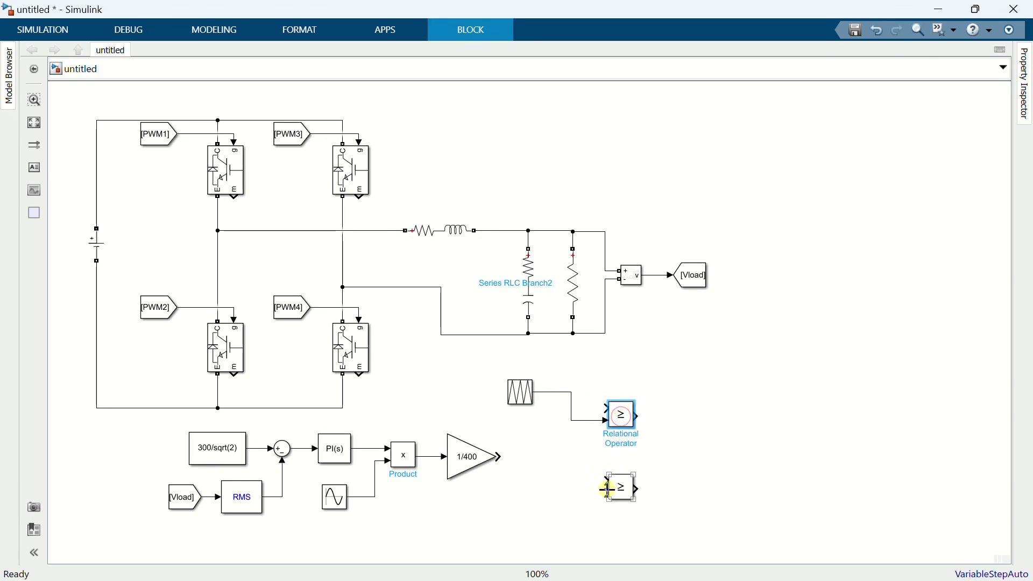
{"action": "left_click_drag", "start_coordinate": [607, 492], "coordinate": [572, 420]}
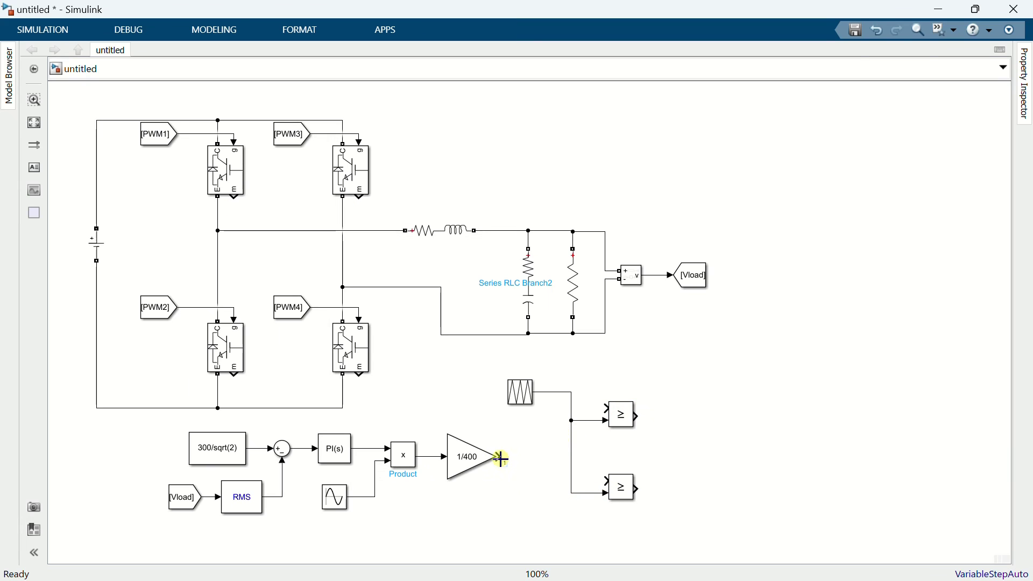
{"action": "left_click_drag", "start_coordinate": [506, 458], "coordinate": [591, 409]}
{"action": "left_click_drag", "start_coordinate": [498, 456], "coordinate": [607, 411]}
- Insert a Gain of -1 that feeds the inverted 1/400 reference into the lower comparator
{"action": "type", "text": "gain"}
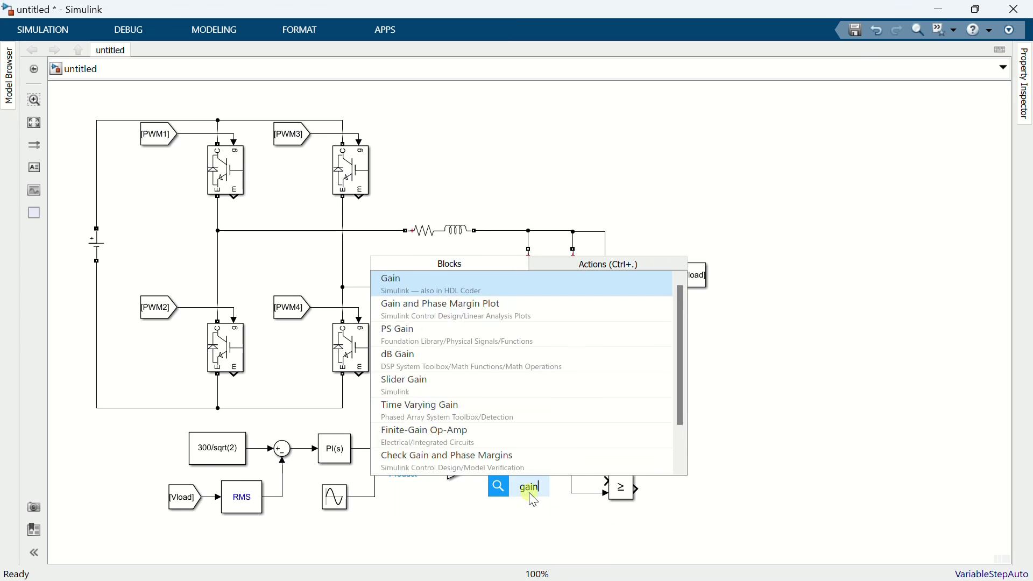
{"action": "key", "text": "Return"}
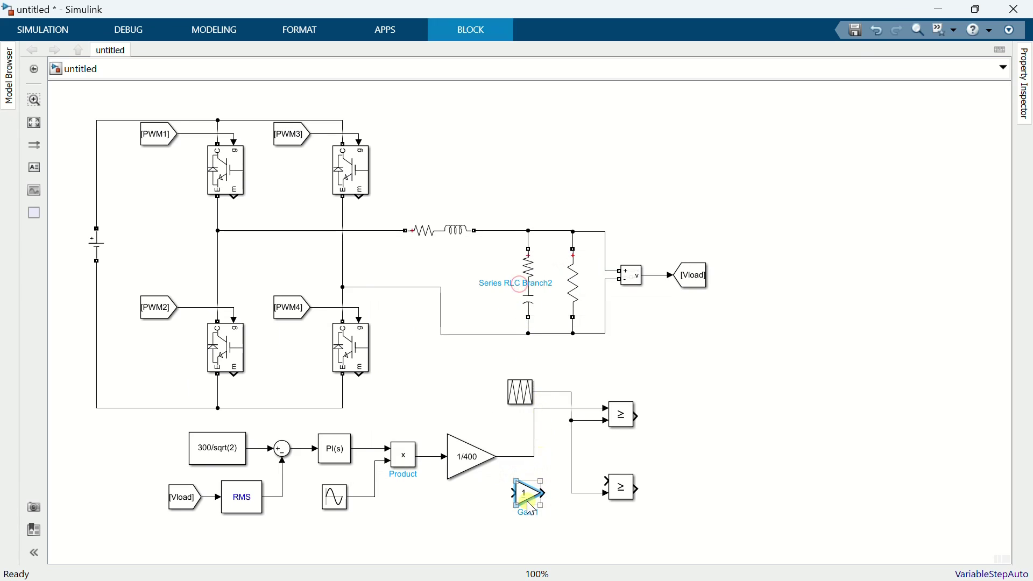
{"action": "double_click", "coordinate": [530, 494]}
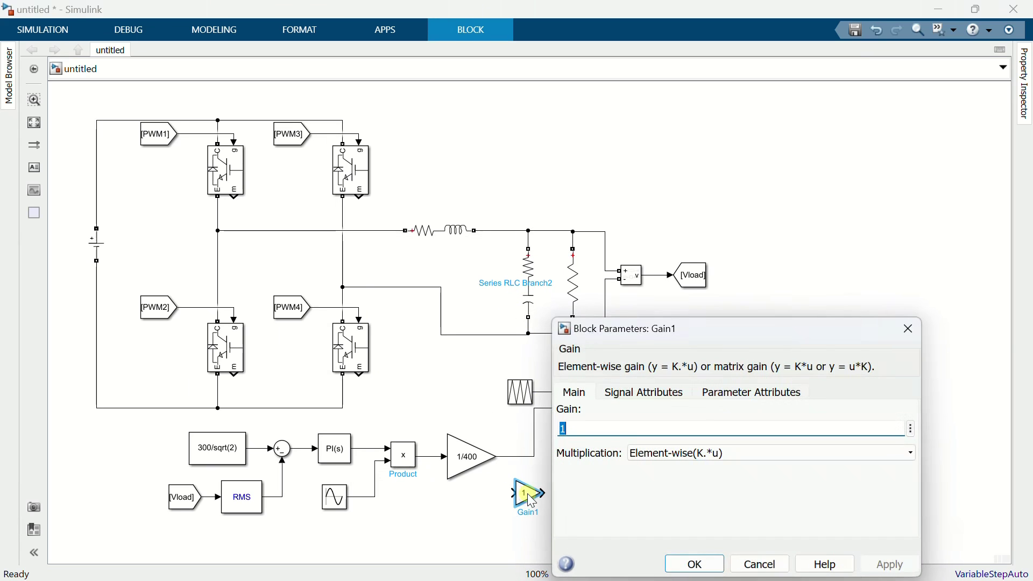
{"action": "type", "text": "-1"}
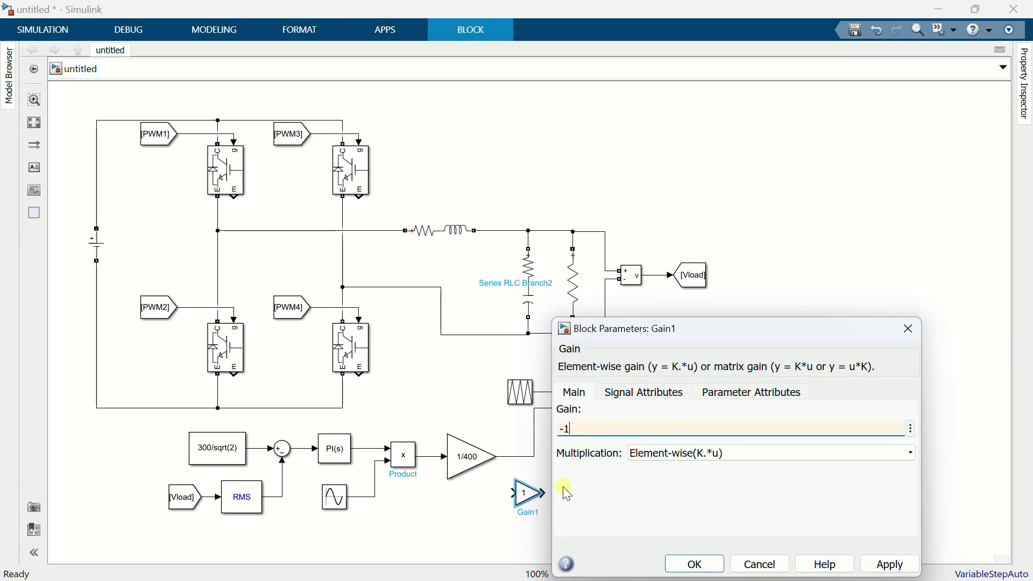
{"action": "left_click", "coordinate": [692, 566]}
{"action": "mouse_move", "coordinate": [530, 494]}
{"action": "left_mouse_down"}
{"action": "mouse_move", "coordinate": [544, 481]}
{"action": "mouse_move", "coordinate": [589, 484]}
{"action": "mouse_move", "coordinate": [529, 459]}
{"action": "left_mouse_up"}
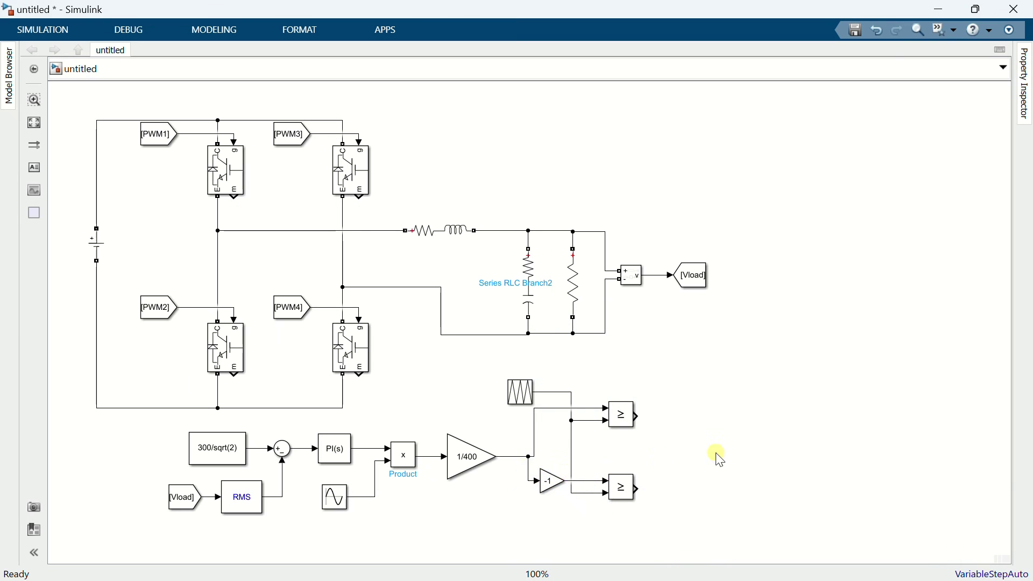
{"action": "double_click", "coordinate": [686, 442]}
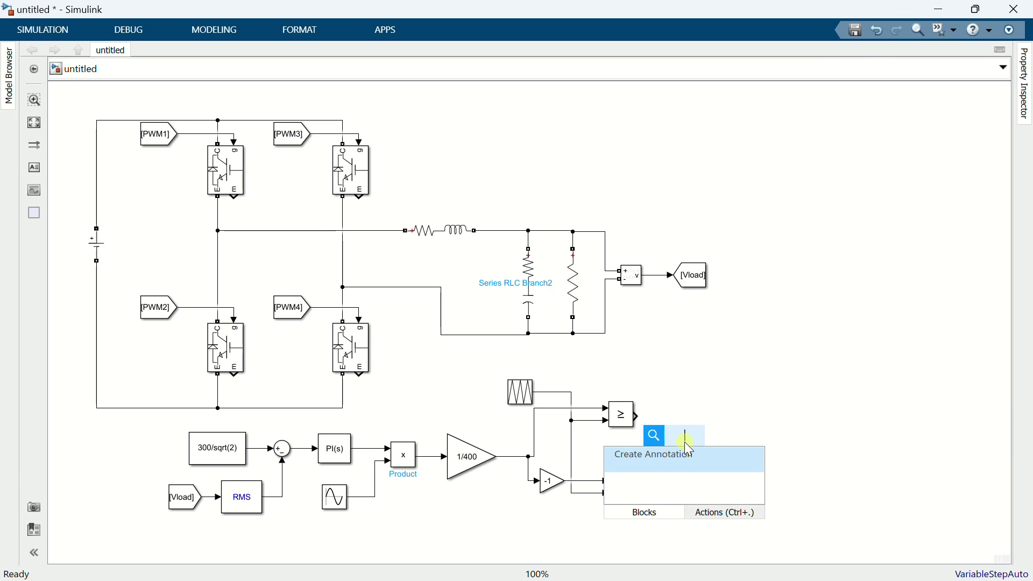
- Insert a Logical Operator beside the upper comparator and set its operator to NOT
{"action": "type", "text": "log"}
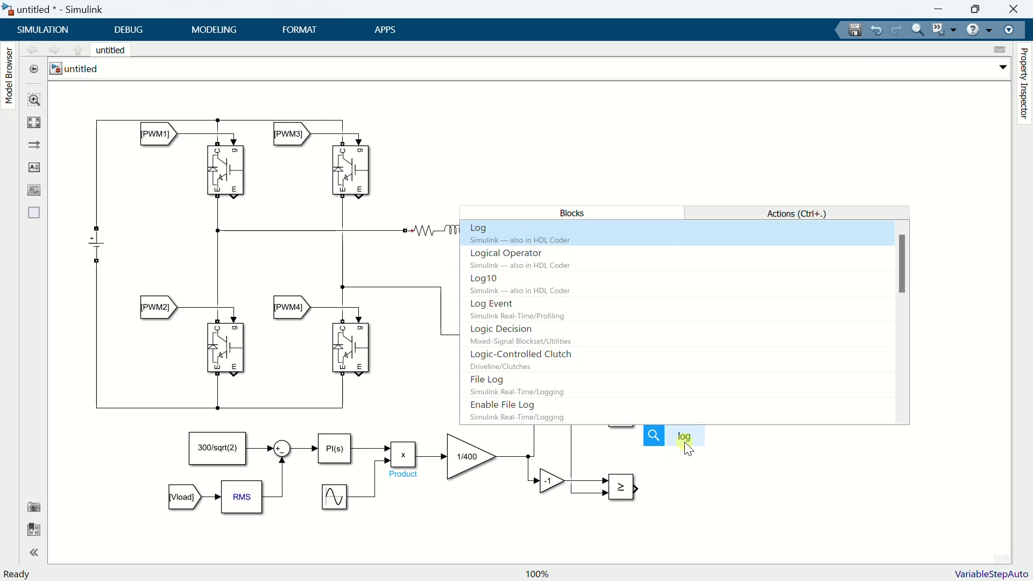
{"action": "left_click", "coordinate": [556, 268]}
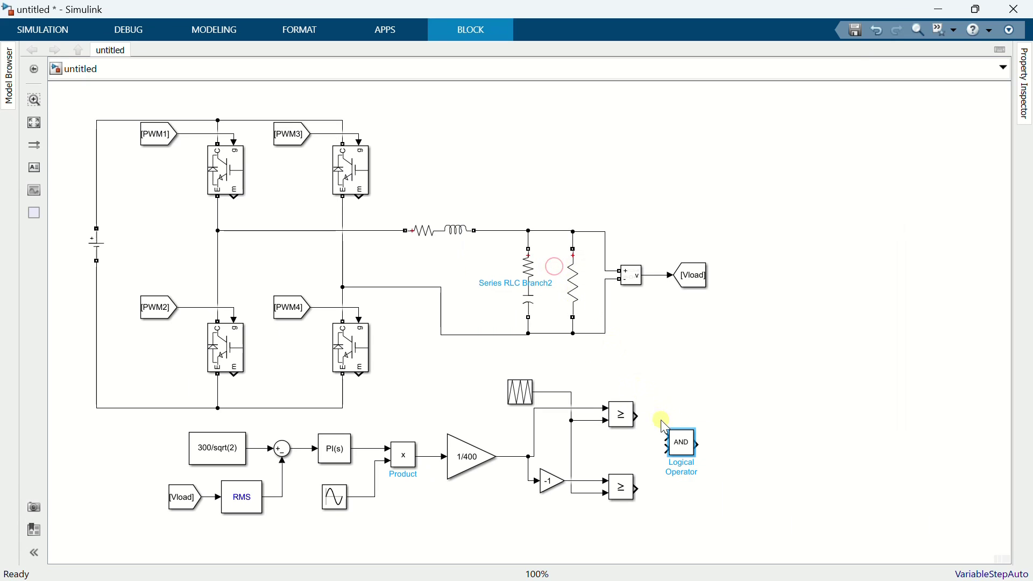
{"action": "left_click", "coordinate": [684, 442]}
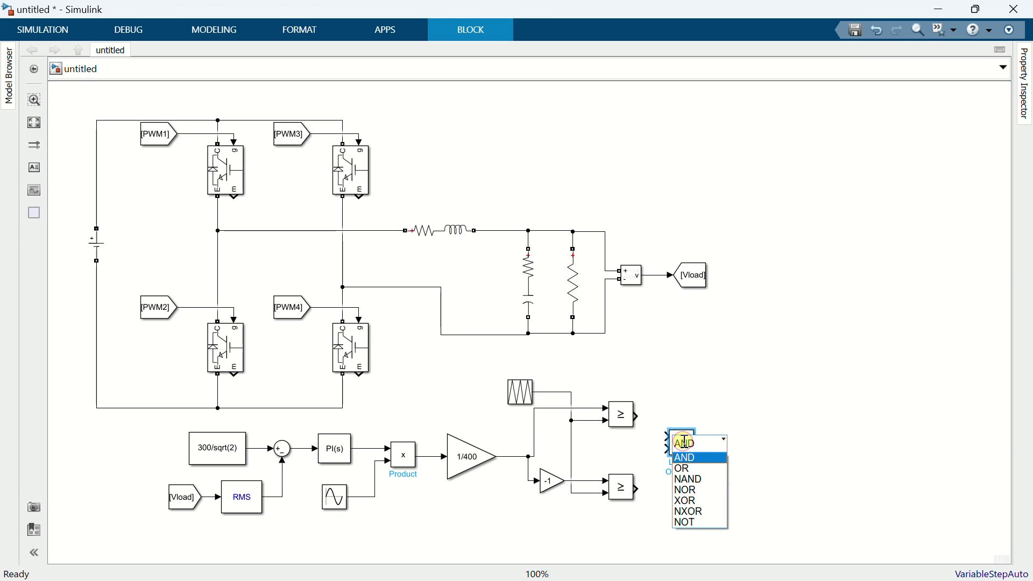
{"action": "left_click", "coordinate": [708, 514]}
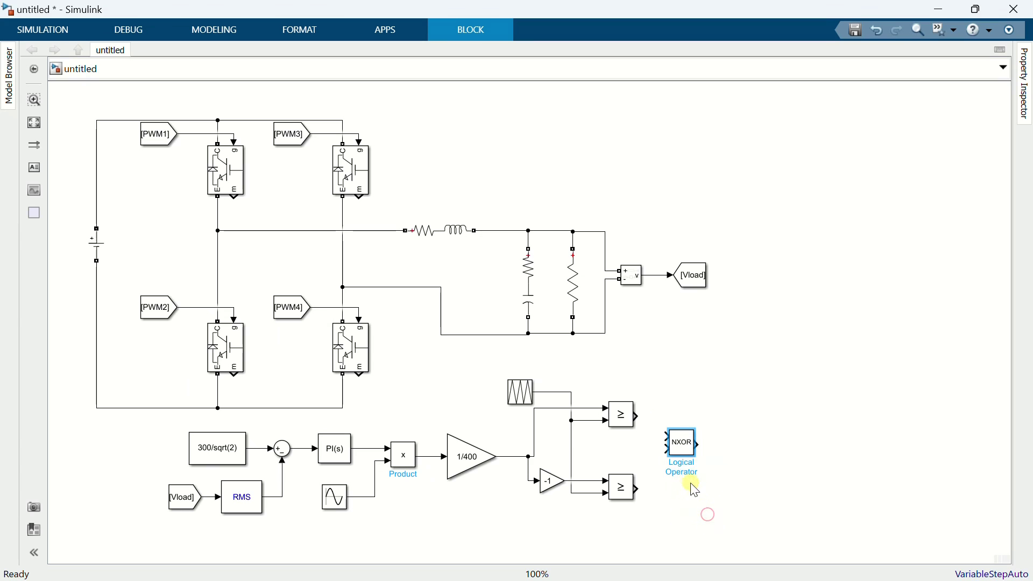
{"action": "double_click", "coordinate": [689, 453]}
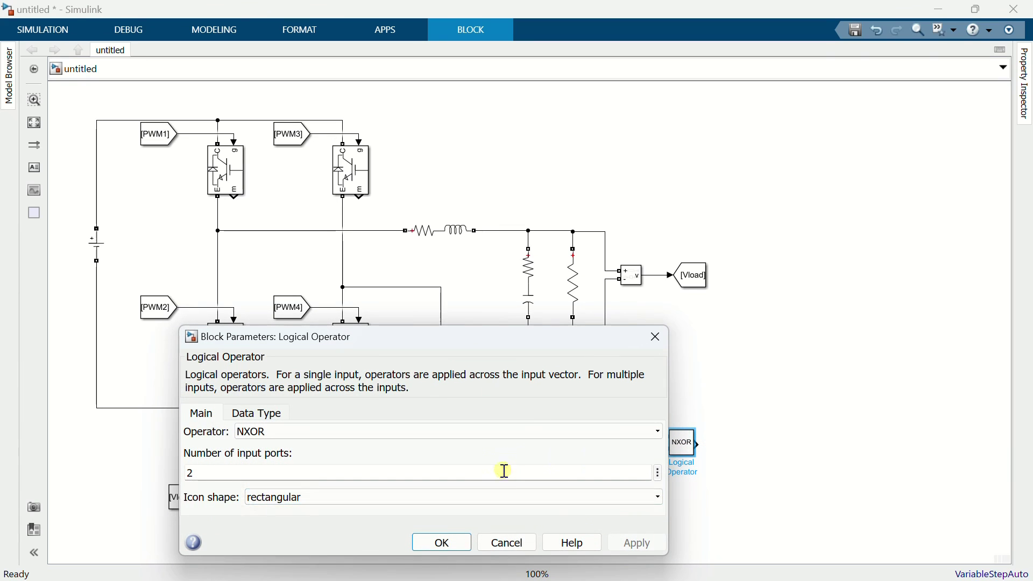
{"action": "left_click", "coordinate": [524, 431]}
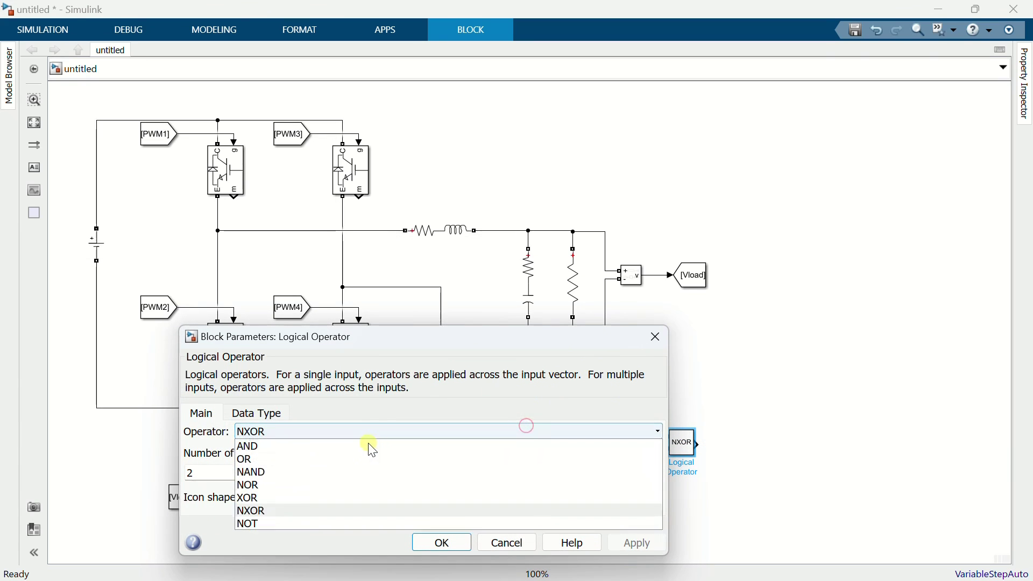
{"action": "left_click", "coordinate": [269, 517]}
{"action": "left_click", "coordinate": [461, 493]}
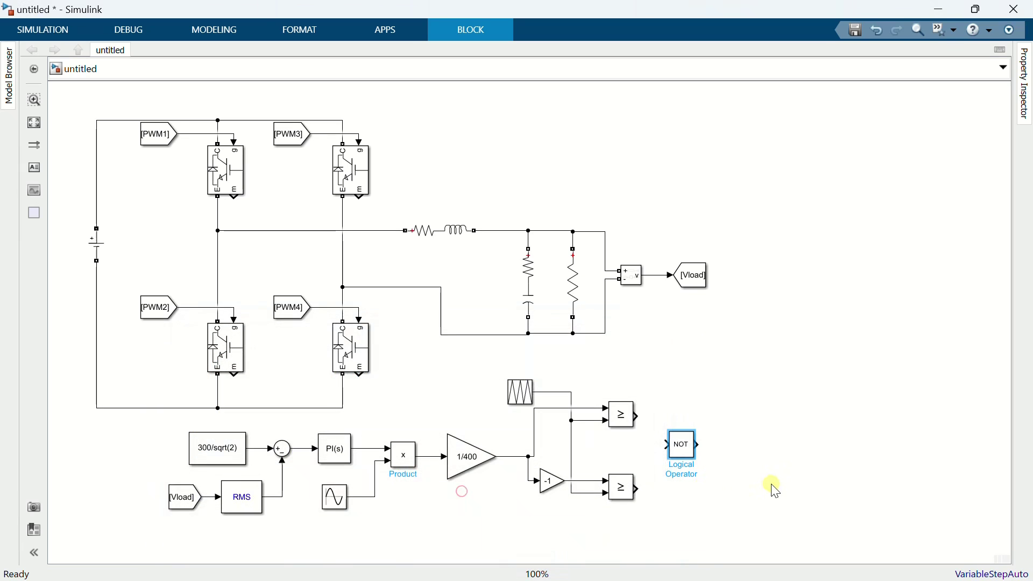
{"action": "left_click", "coordinate": [774, 485]}
- Paste a second NOT block and wire each comparator output into its own NOT
{"action": "key", "text": "ctrl+v"}
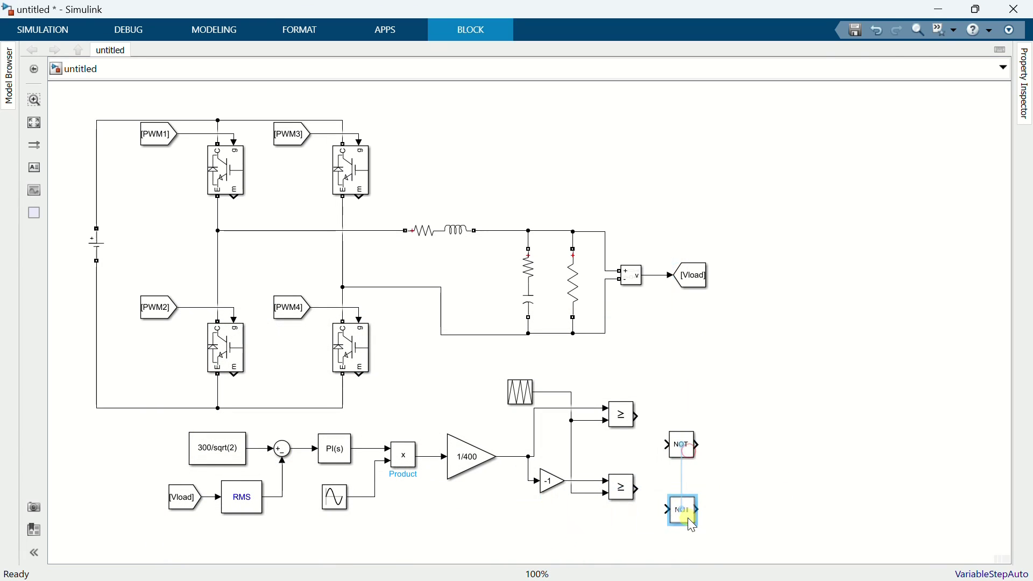
{"action": "left_click", "coordinate": [746, 502]}
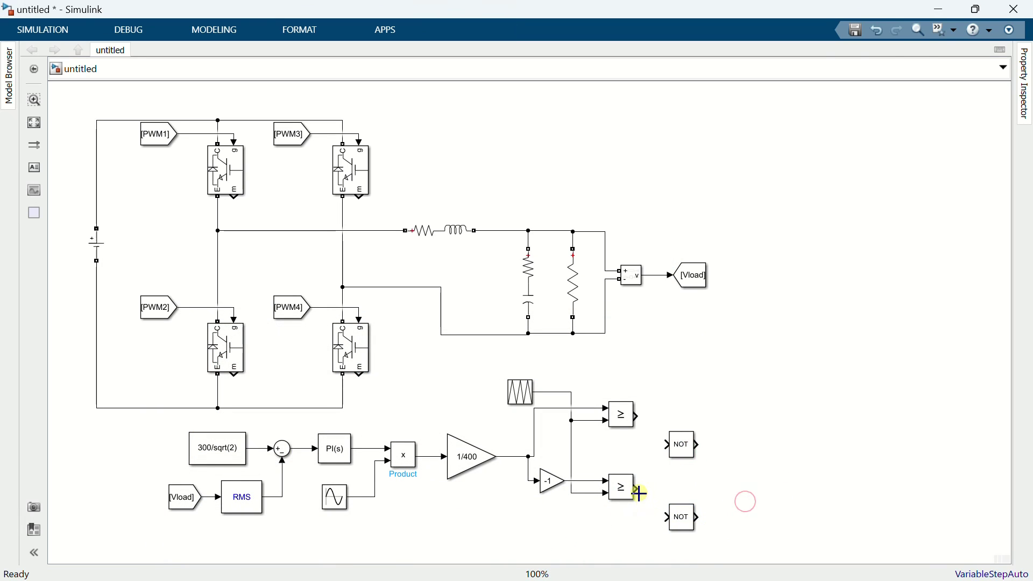
{"action": "left_click_drag", "start_coordinate": [638, 488], "coordinate": [667, 517]}
{"action": "left_click_drag", "start_coordinate": [669, 446], "coordinate": [638, 421]}
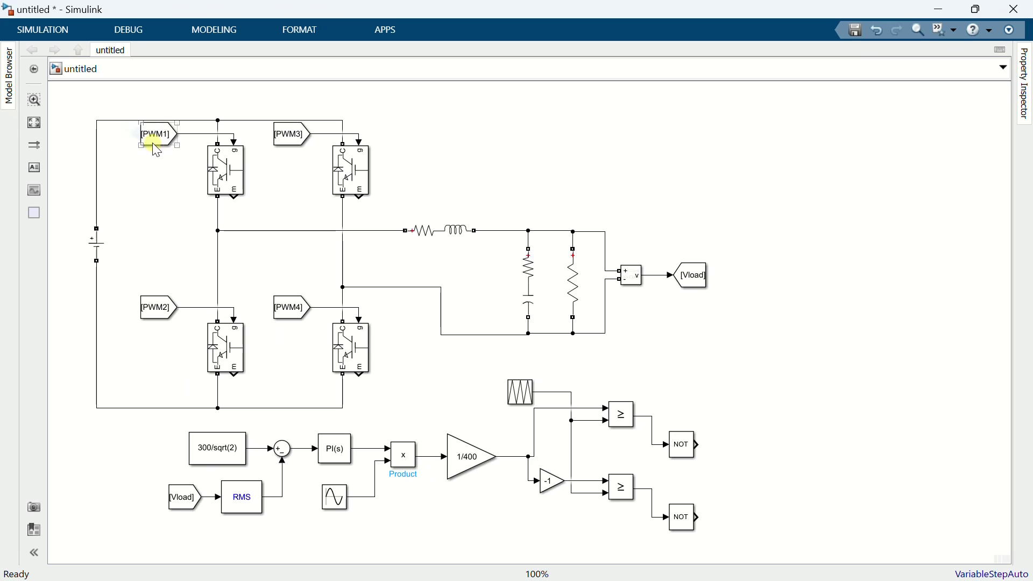
- Attach PWM1 and PWM3 tags to the comparator outputs, PWM2 and PWM4 to the NOT outputs
{"action": "left_click_drag", "start_coordinate": [137, 142], "coordinate": [653, 416]}
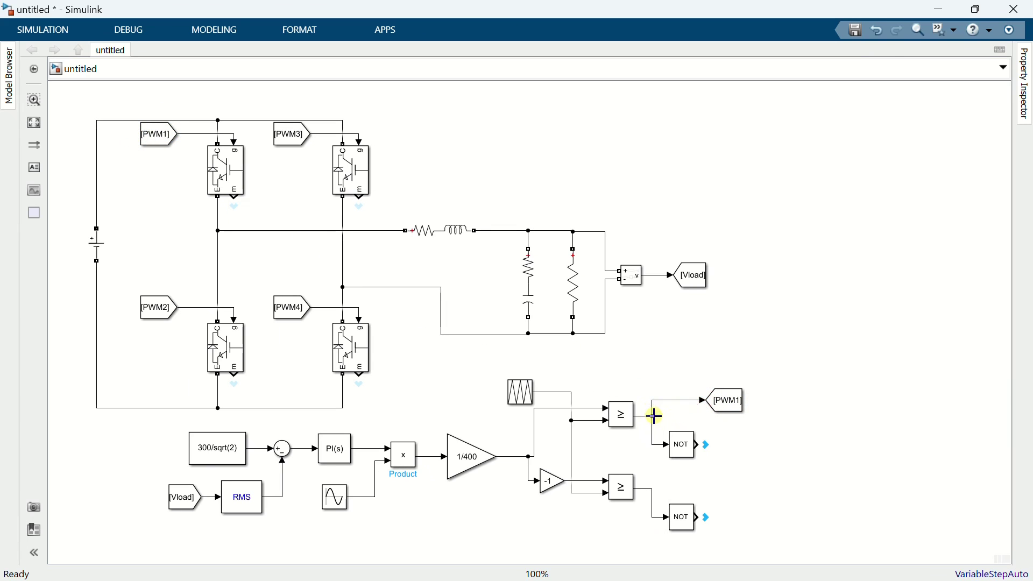
{"action": "left_click", "coordinate": [132, 305]}
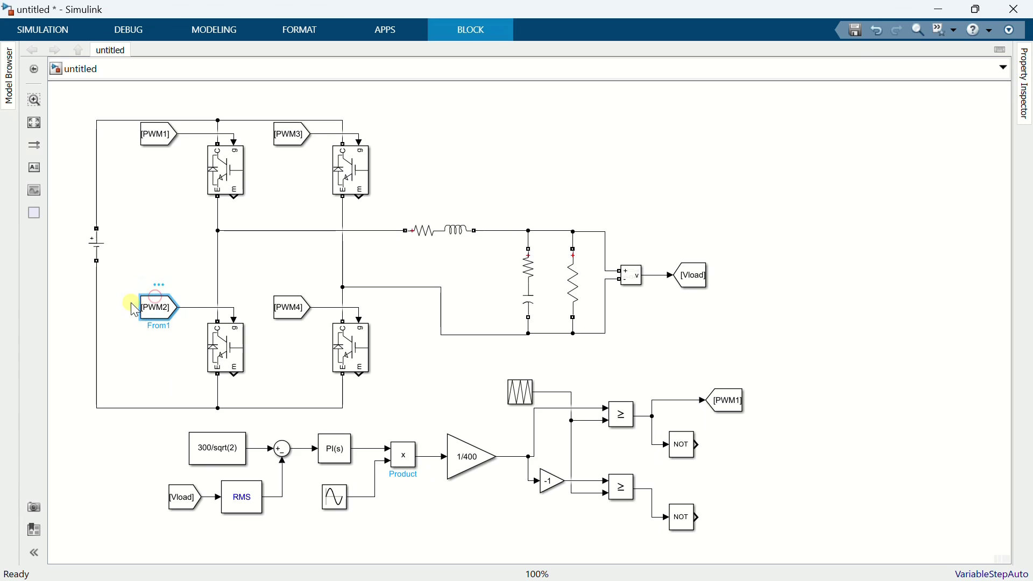
{"action": "left_click_drag", "start_coordinate": [135, 307], "coordinate": [730, 444]}
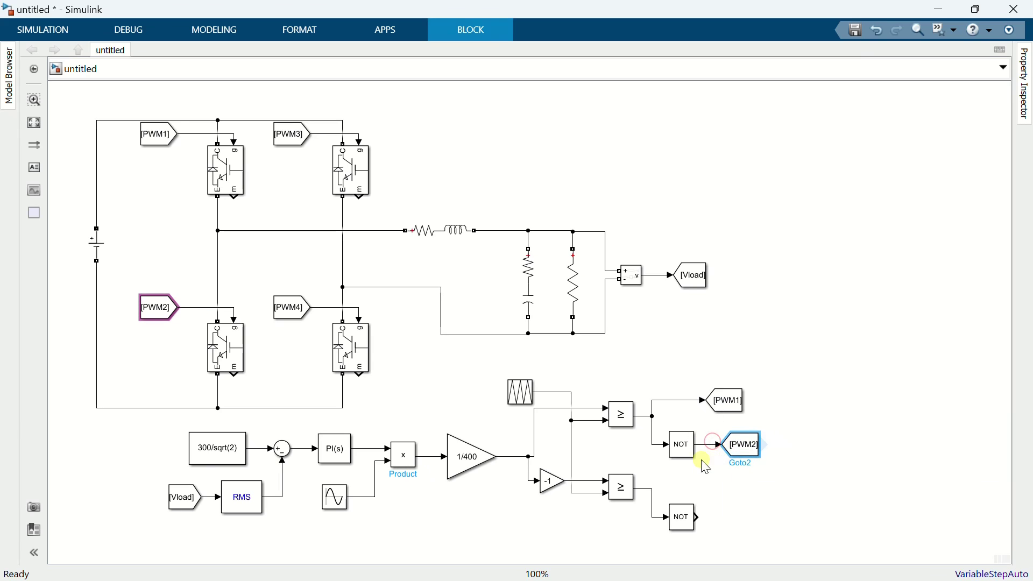
{"action": "left_click", "coordinate": [288, 143]}
{"action": "mouse_move", "coordinate": [266, 136]}
{"action": "left_mouse_down"}
{"action": "mouse_move", "coordinate": [396, 330]}
{"action": "mouse_move", "coordinate": [768, 547]}
{"action": "mouse_move", "coordinate": [727, 480]}
{"action": "mouse_move", "coordinate": [651, 487]}
{"action": "left_mouse_up"}
{"action": "left_click", "coordinate": [294, 303]}
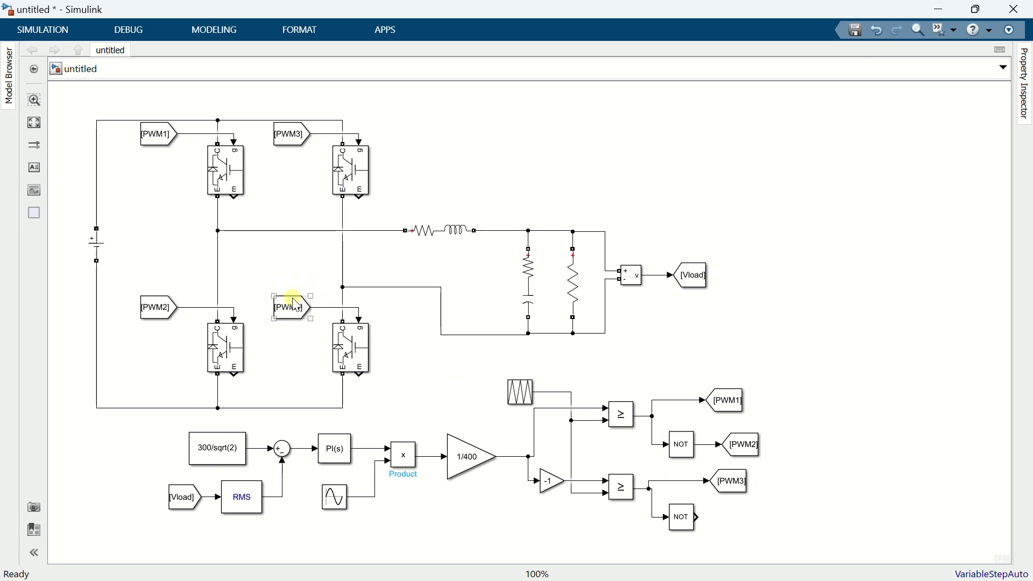
{"action": "left_click_drag", "start_coordinate": [266, 307], "coordinate": [700, 517]}
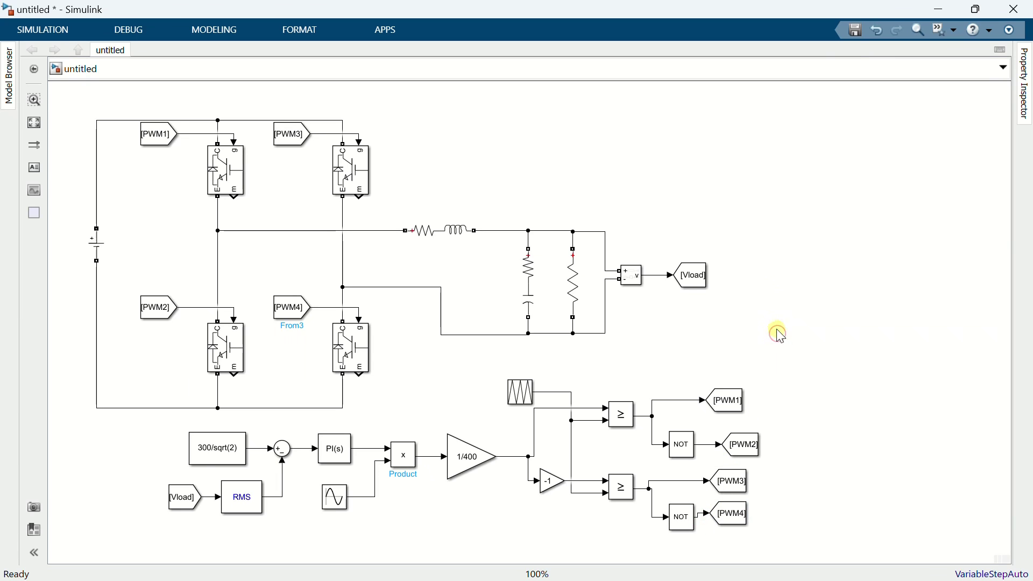
- Place a Scope right of the Vload tag and feed it a copied [Vload] tag
{"action": "double_click", "coordinate": [771, 228]}
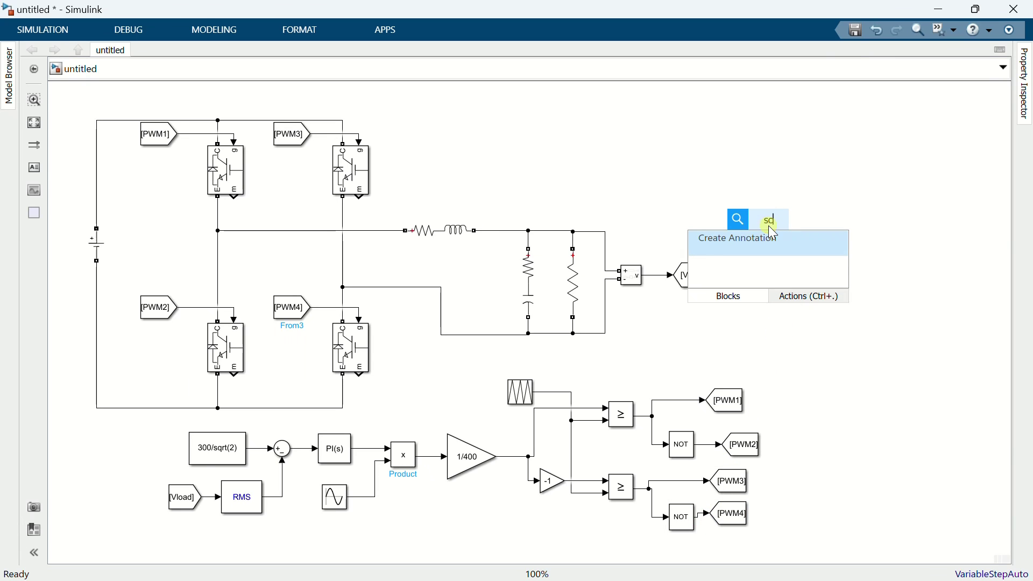
{"action": "type", "text": "scop"}
{"action": "left_click", "coordinate": [768, 237]}
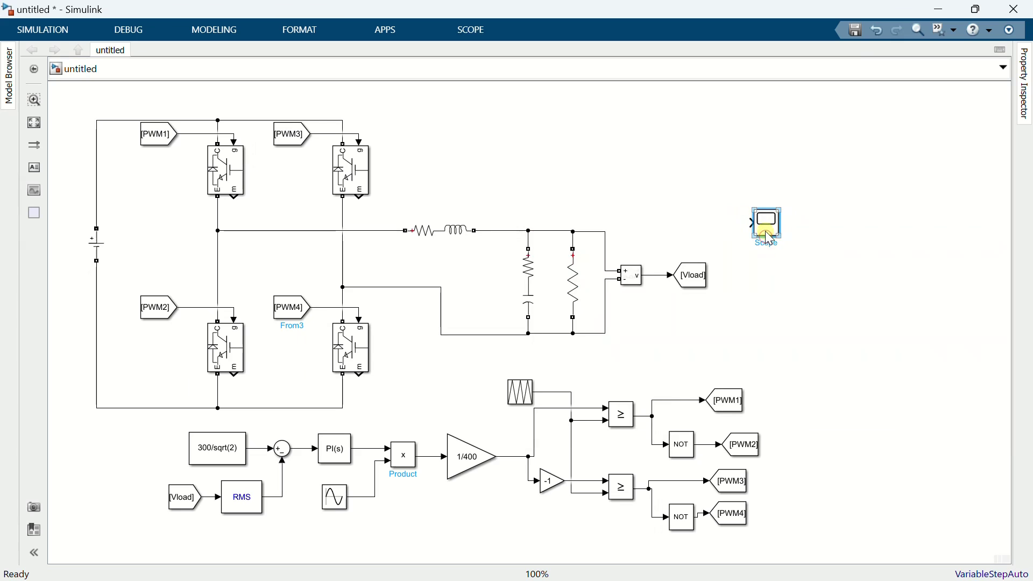
{"action": "left_click_drag", "start_coordinate": [766, 222], "coordinate": [808, 274]}
{"action": "left_click", "coordinate": [709, 279]}
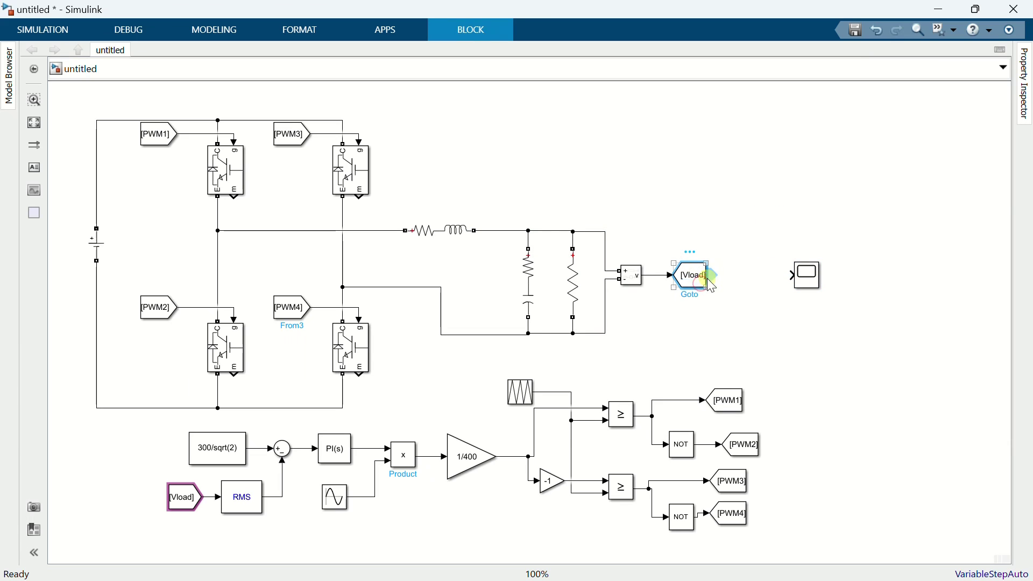
{"action": "left_click_drag", "start_coordinate": [707, 278], "coordinate": [796, 274]}
{"action": "type", "text": "power"}
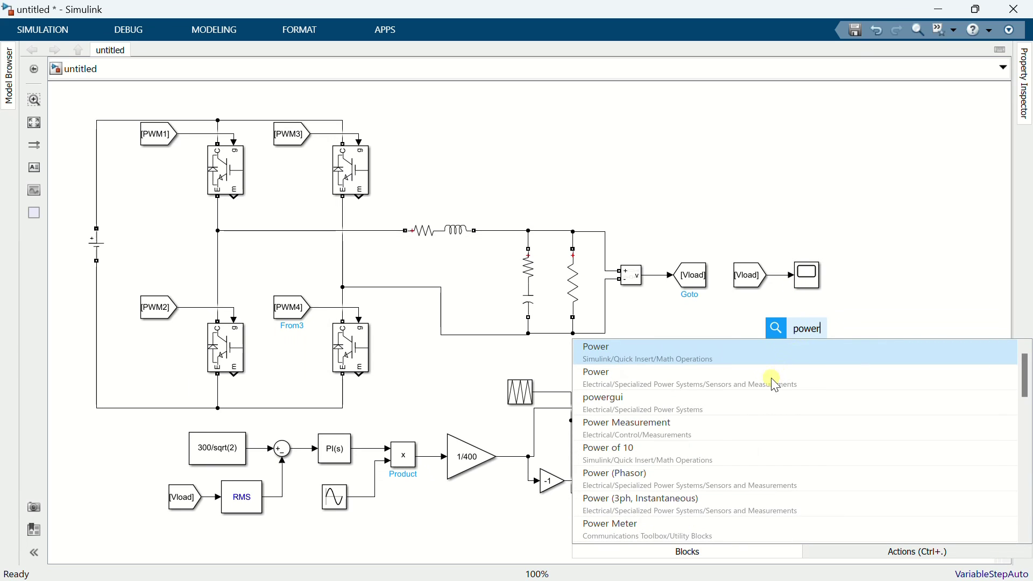
- Add a powergui block and set it to Discrete simulation with a 1e-7 s sample time
{"action": "left_click", "coordinate": [753, 404]}
{"action": "left_click", "coordinate": [801, 337]}
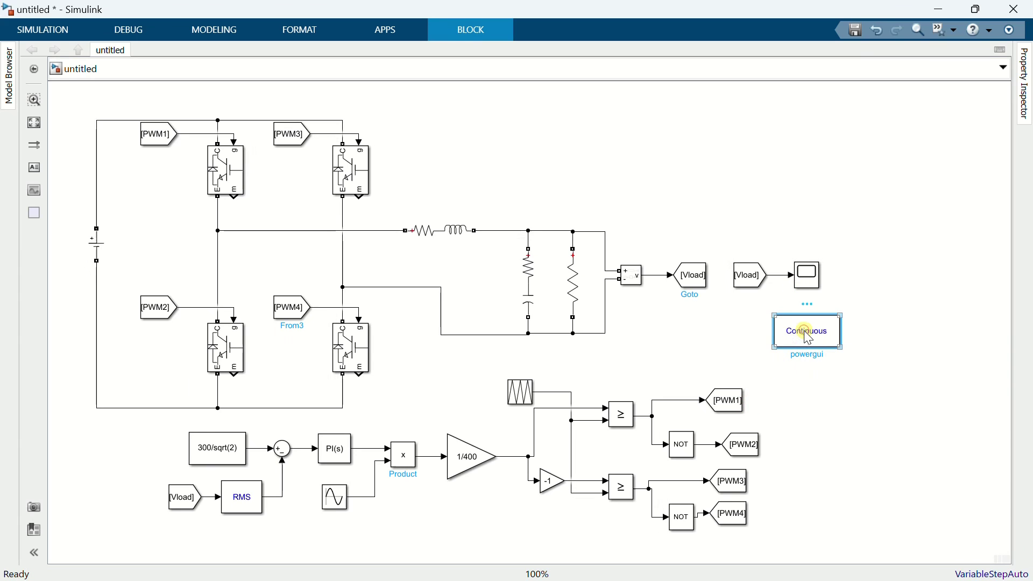
{"action": "double_click", "coordinate": [808, 333]}
{"action": "left_click", "coordinate": [581, 204]}
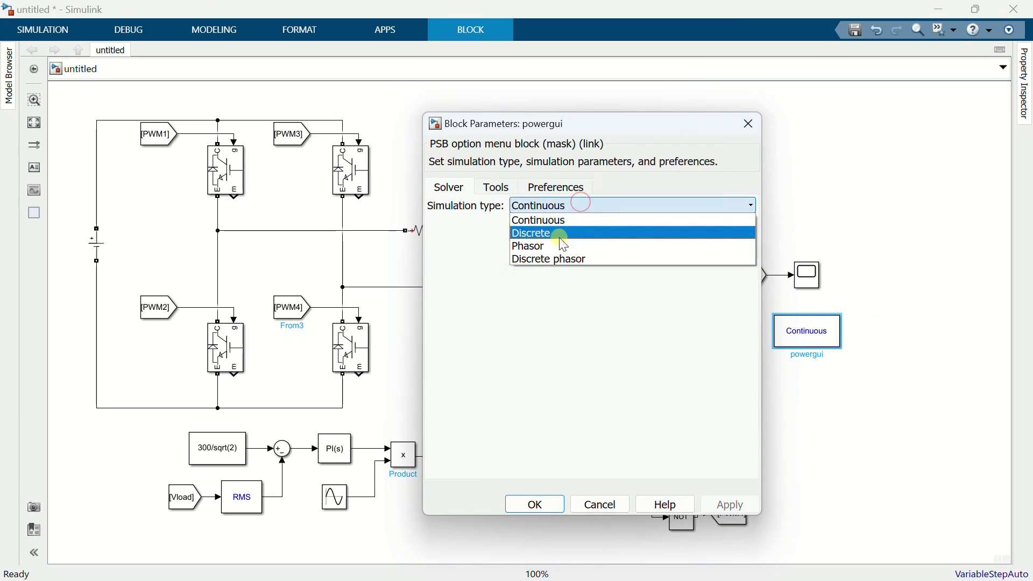
{"action": "left_click", "coordinate": [553, 233]}
{"action": "double_click", "coordinate": [549, 229]}
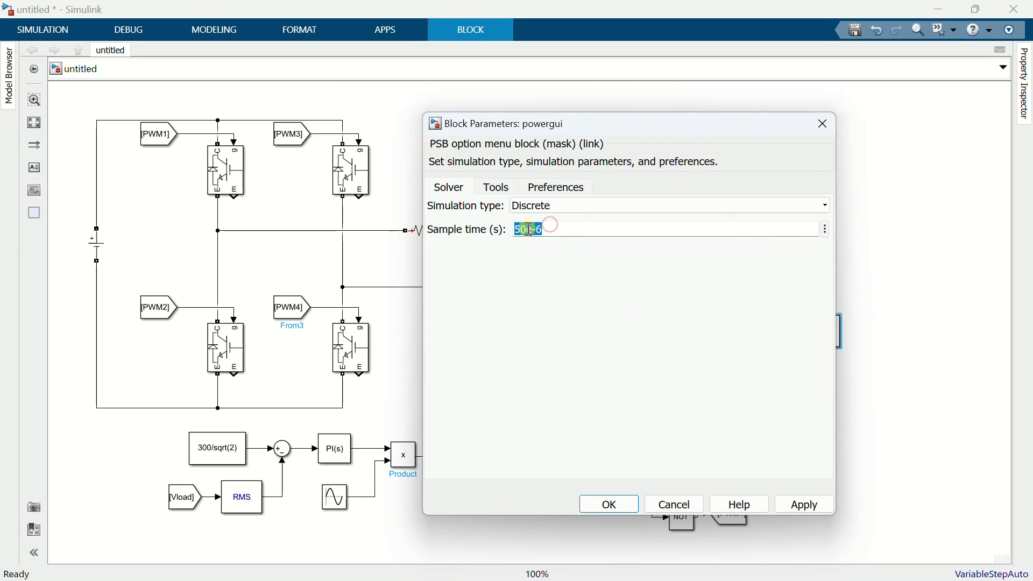
{"action": "type", "text": "1"}
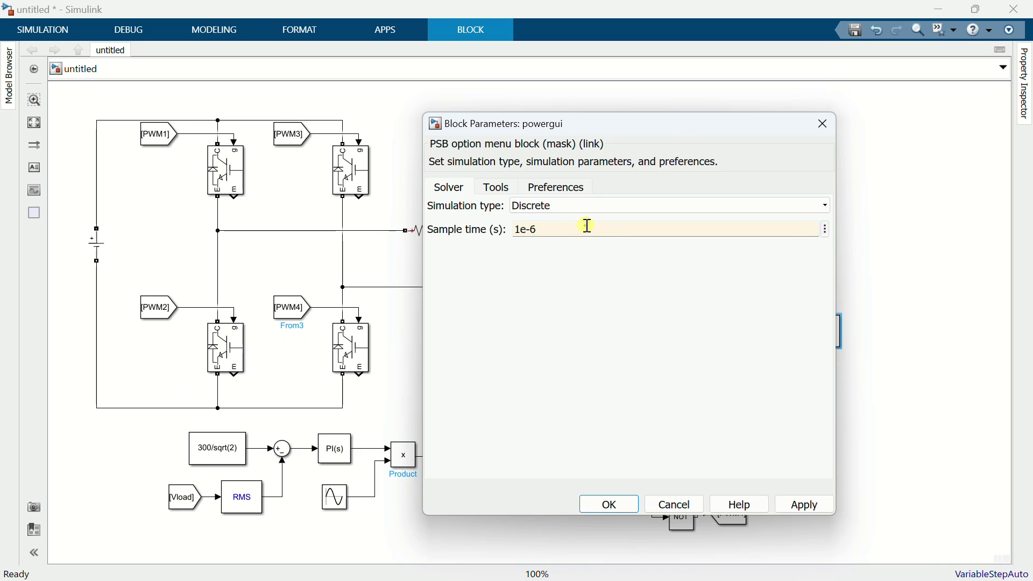
{"action": "left_click", "coordinate": [588, 226]}
{"action": "key", "text": "BackSpace"}
{"action": "type", "text": "7"}
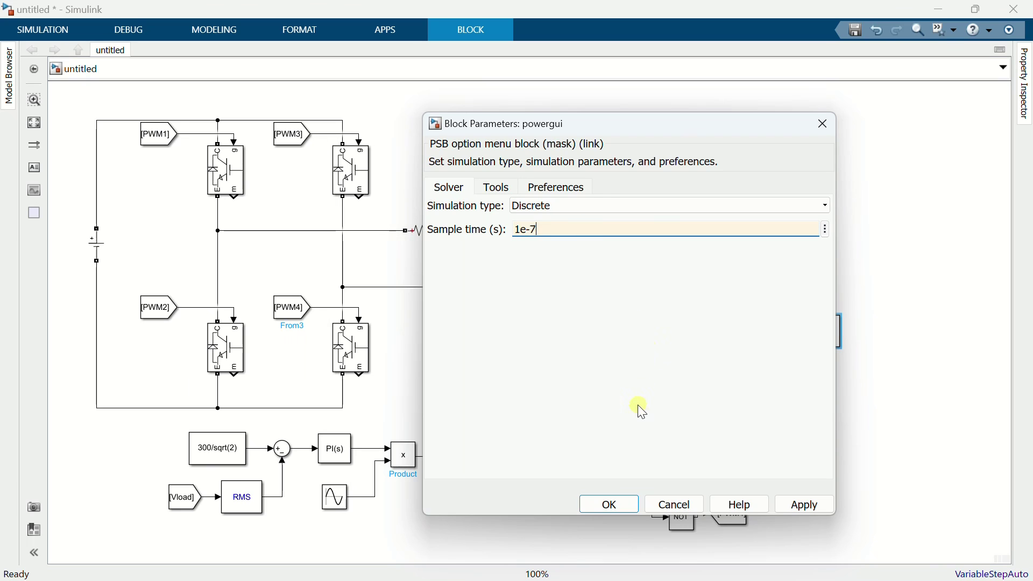
{"action": "left_click", "coordinate": [625, 497]}
{"action": "left_click", "coordinate": [848, 427]}
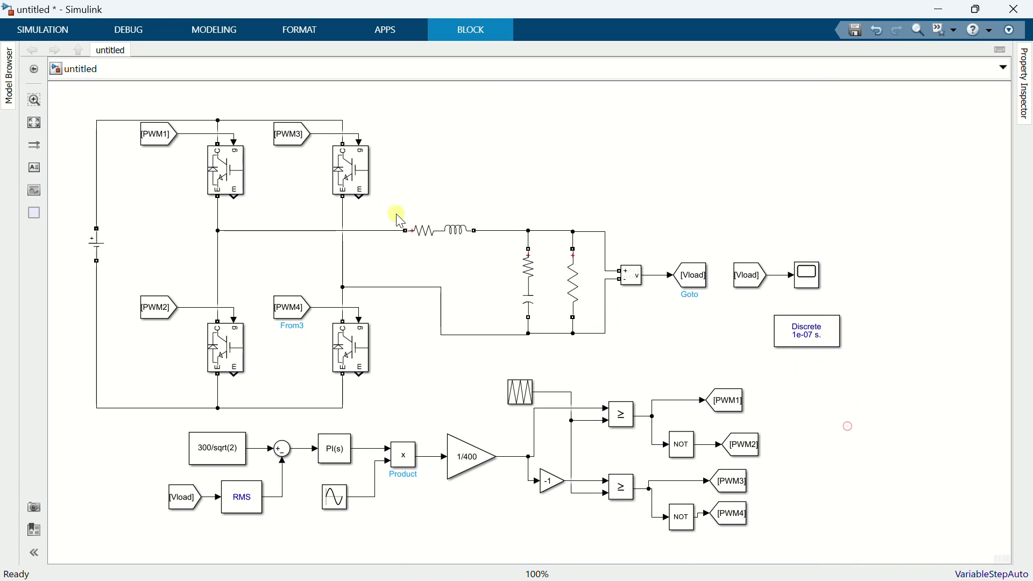
- In Model Settings, choose the ode23t (mod. stiff/Trapezoidal) solver and apply it
{"action": "left_click", "coordinate": [63, 30]}
{"action": "left_click", "coordinate": [203, 30]}
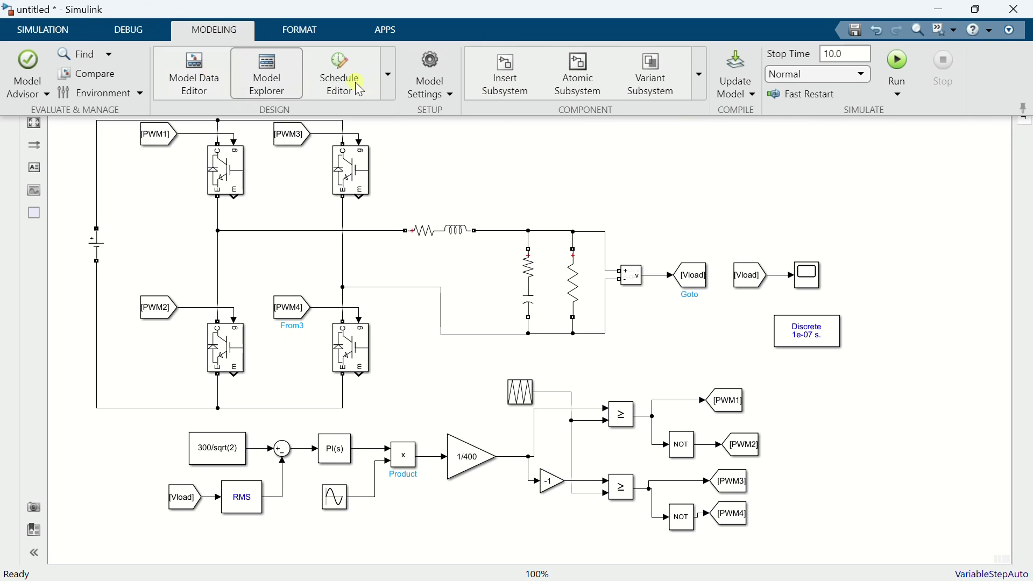
{"action": "left_click", "coordinate": [447, 68]}
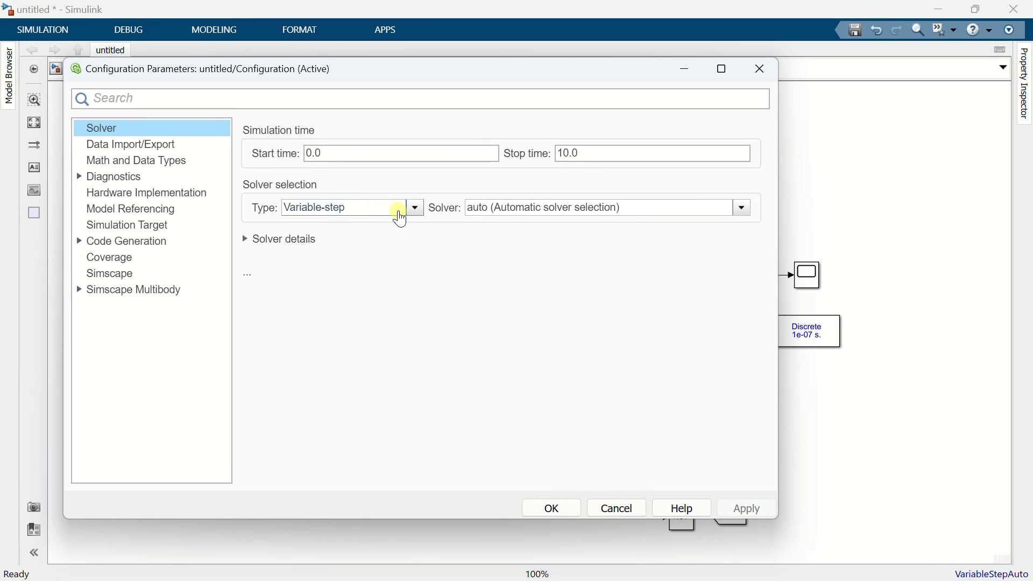
{"action": "left_click", "coordinate": [517, 217]}
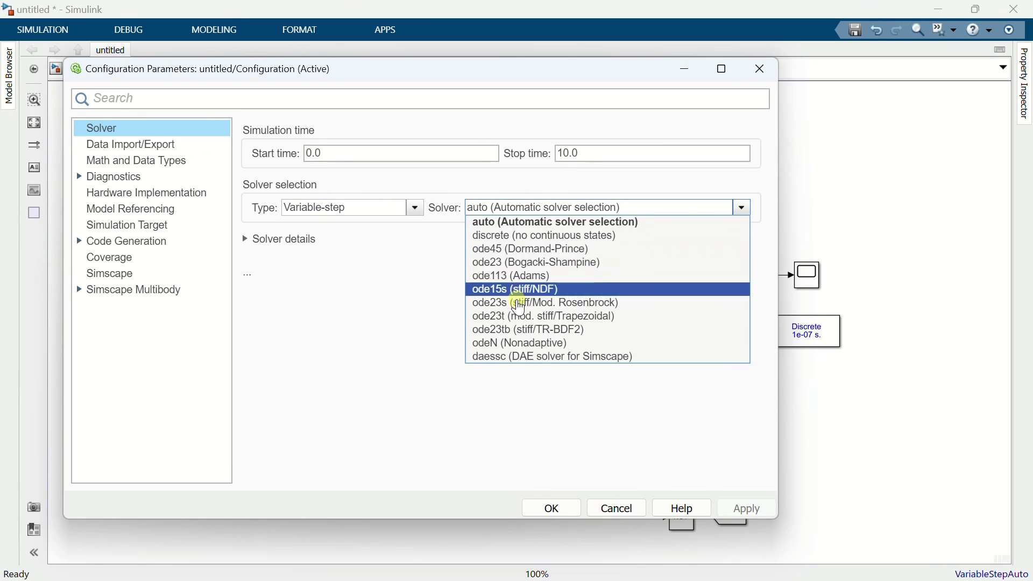
{"action": "left_click", "coordinate": [519, 317]}
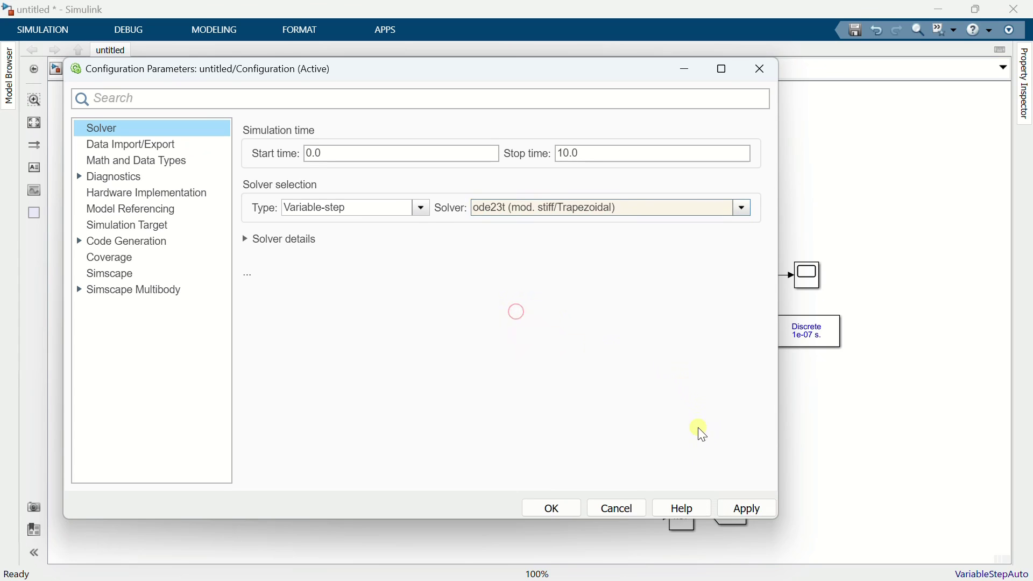
{"action": "left_click", "coordinate": [737, 509]}
{"action": "left_click", "coordinate": [564, 506]}
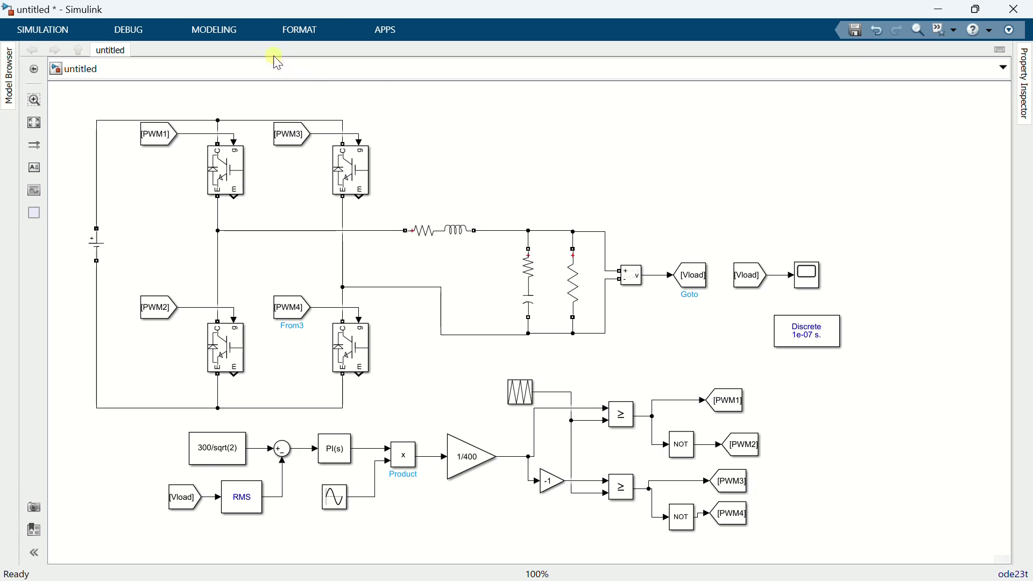
- Run the inverter simulation to completion with 5 warnings, then select the Scope block
{"action": "left_click", "coordinate": [80, 30]}
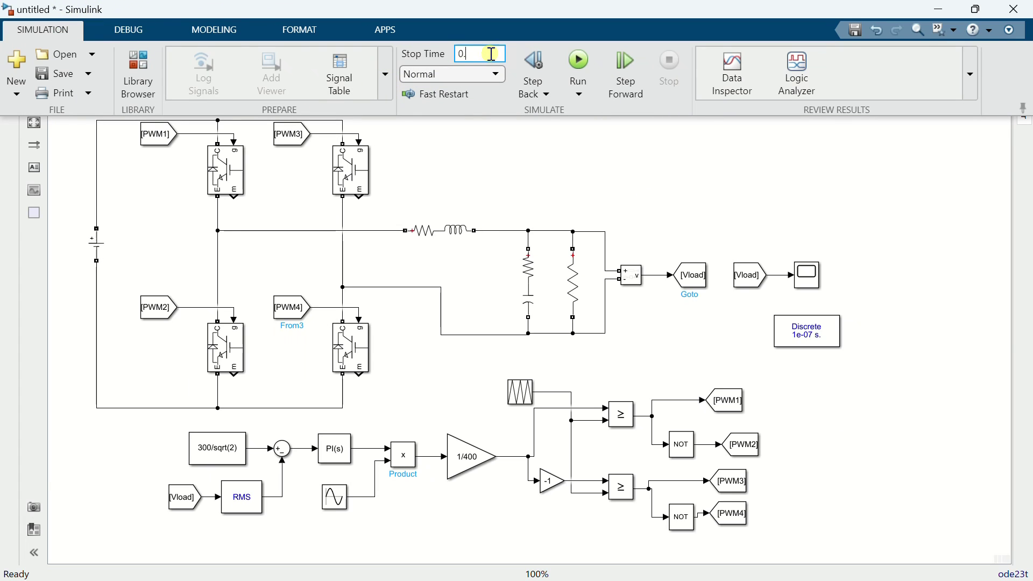
{"action": "left_click", "coordinate": [589, 73]}
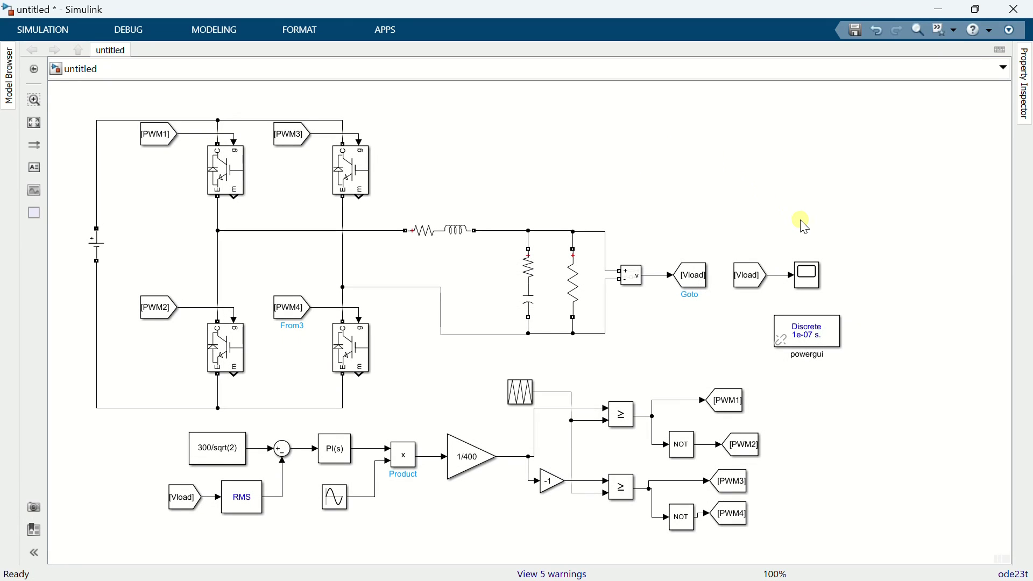
{"action": "left_click", "coordinate": [811, 274]}
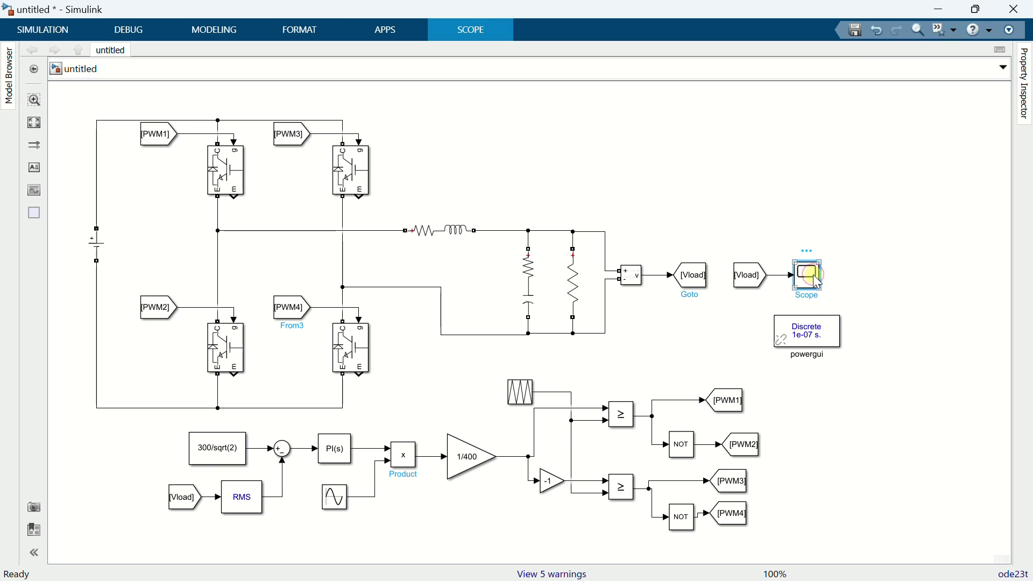
{"action": "double_click", "coordinate": [811, 275]}
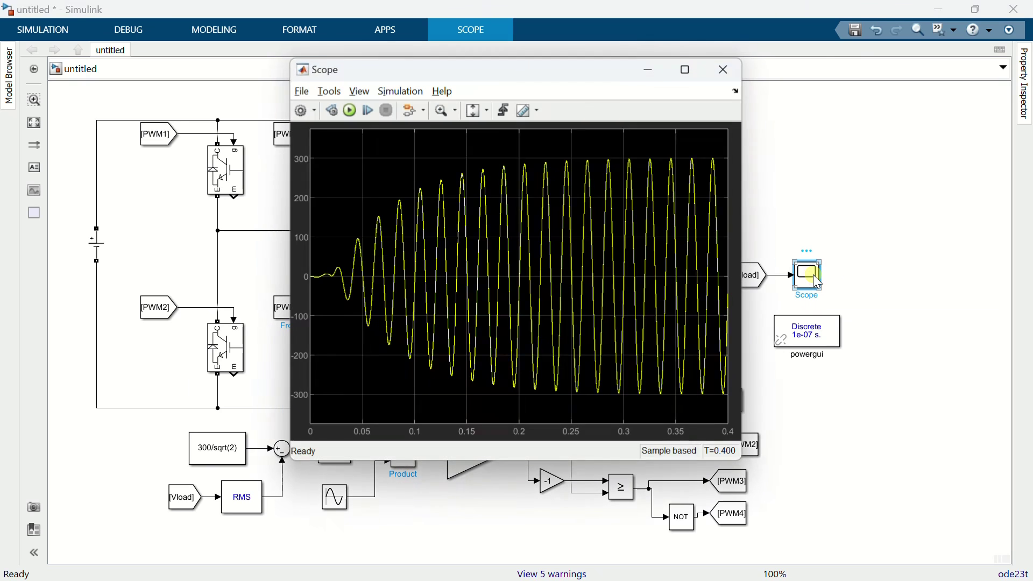
{"action": "left_click", "coordinate": [686, 70]}
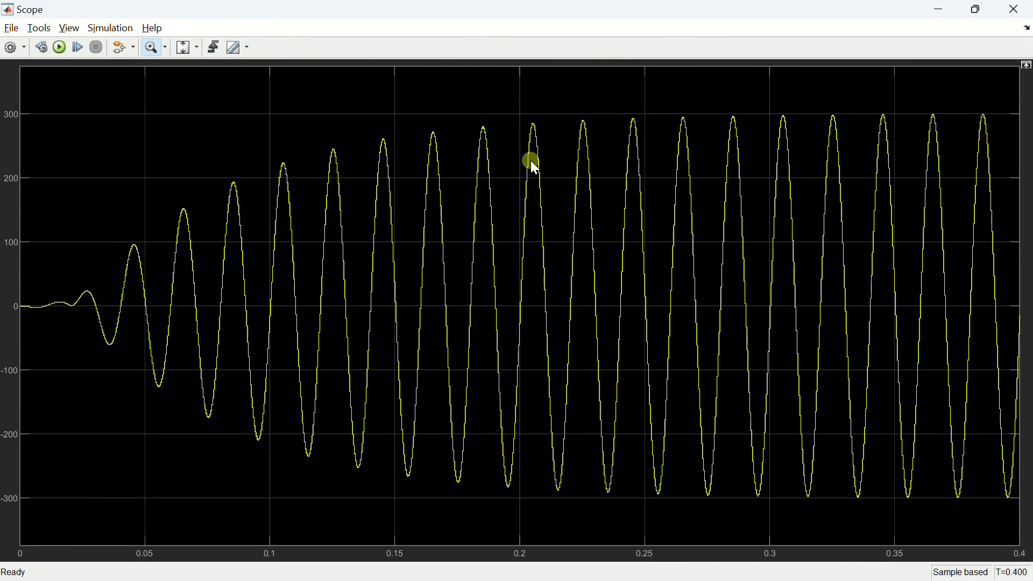
{"action": "left_click_drag", "start_coordinate": [814, 92], "coordinate": [1001, 519]}
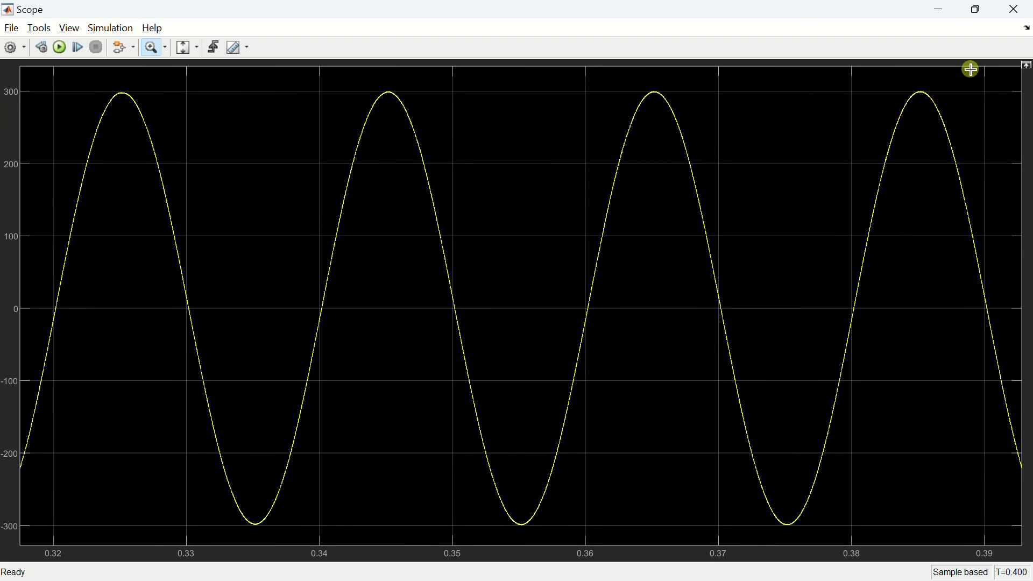
{"action": "left_click", "coordinate": [1013, 9]}
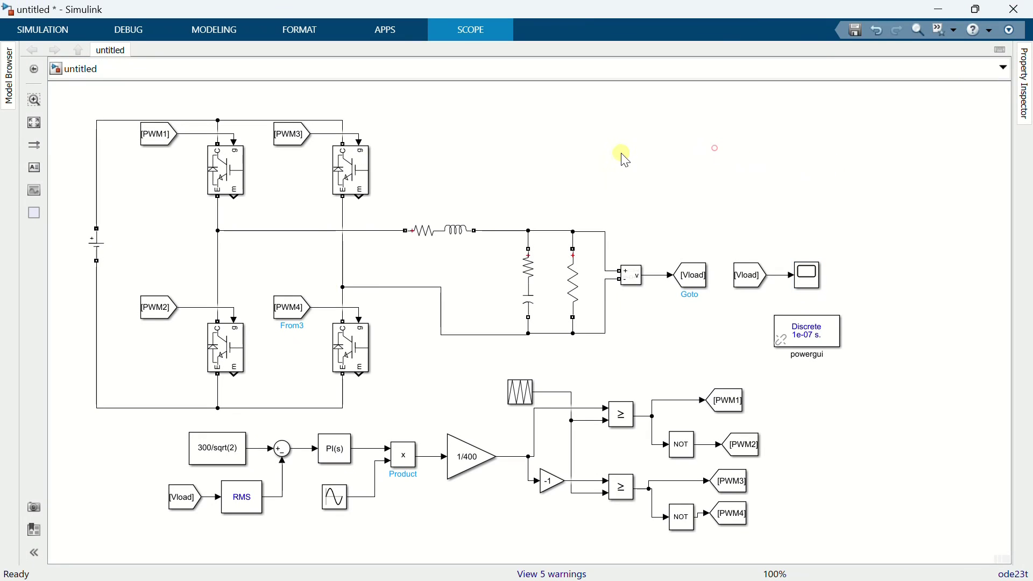
- Edit the Constant block from 300/sqrt(2) to 200/sqrt(2), then run the simulation again
{"action": "left_click", "coordinate": [222, 444]}
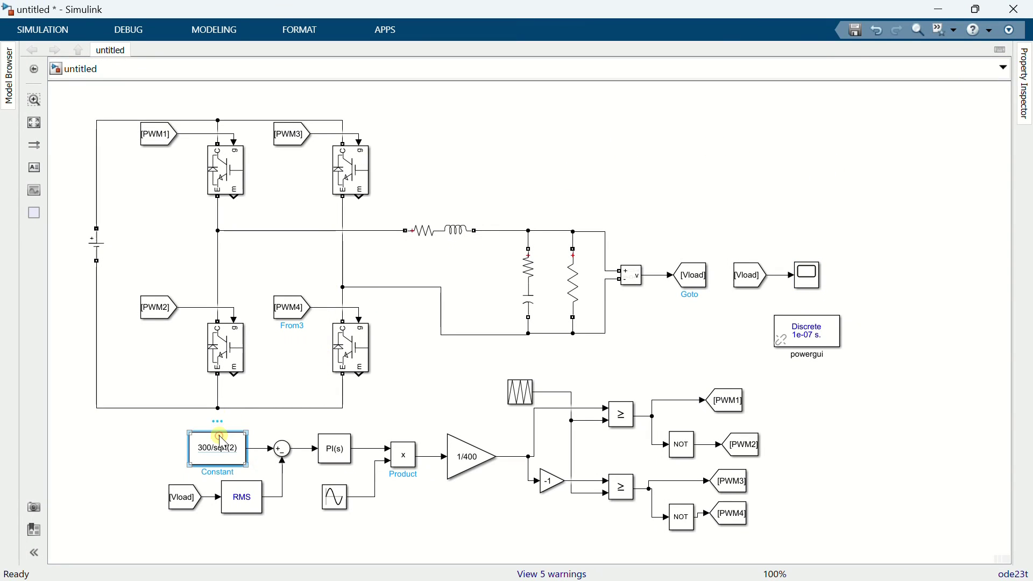
{"action": "double_click", "coordinate": [222, 444]}
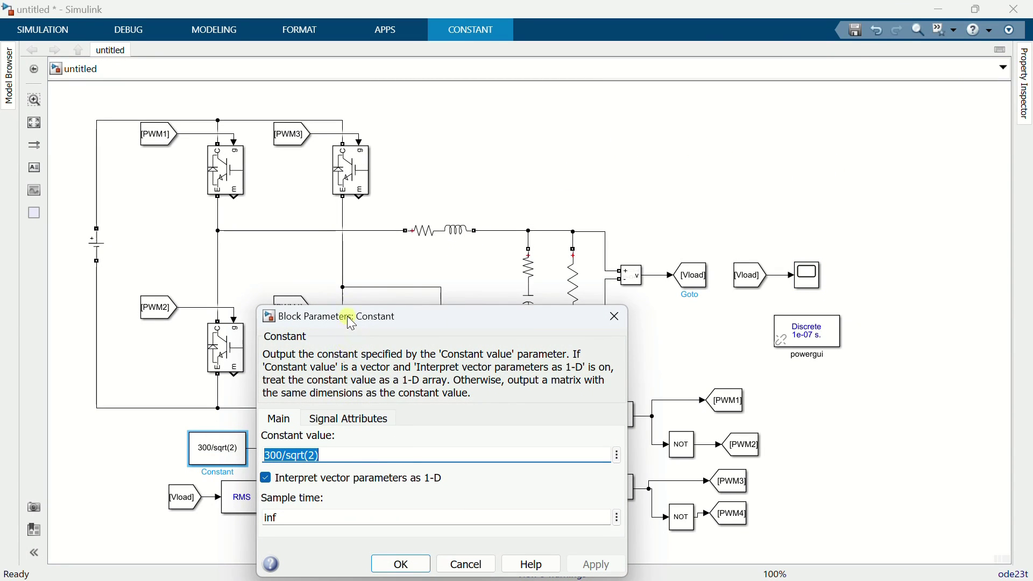
{"action": "left_click_drag", "start_coordinate": [353, 323], "coordinate": [379, 212]}
{"action": "left_click", "coordinate": [296, 343]}
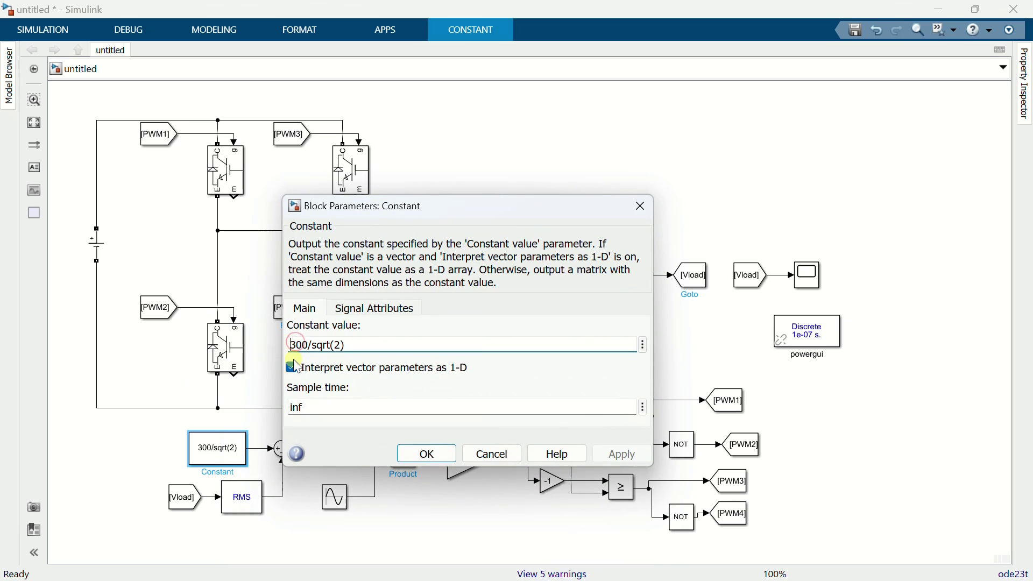
{"action": "key", "text": "BackSpace"}
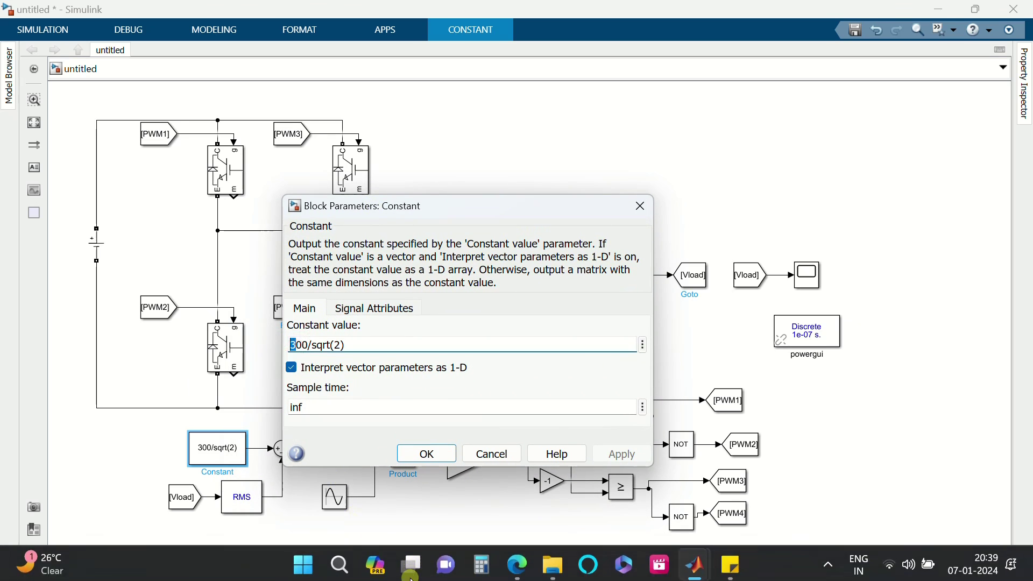
{"action": "type", "text": "2"}
{"action": "left_click", "coordinate": [422, 455]}
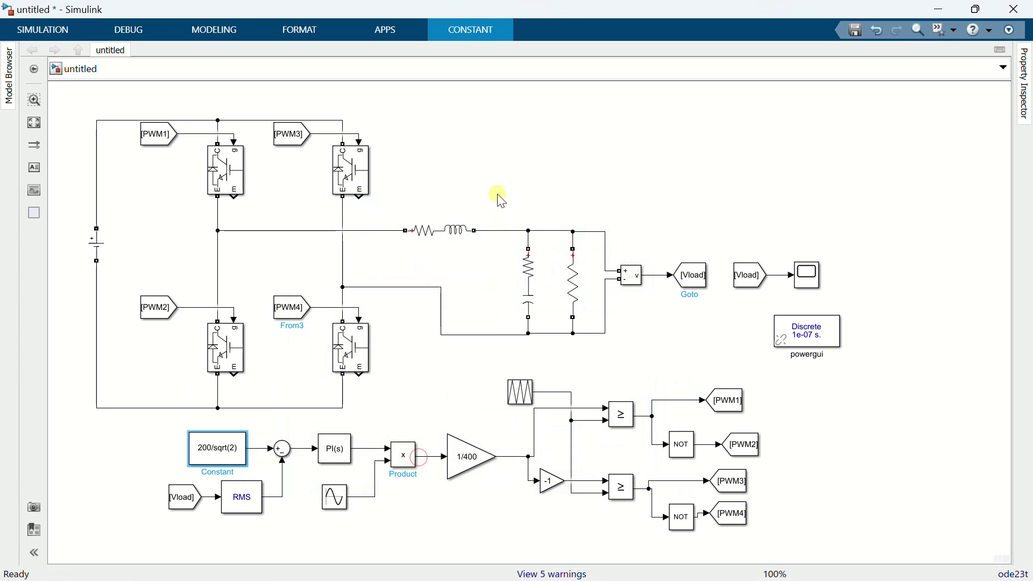
{"action": "left_click", "coordinate": [64, 28]}
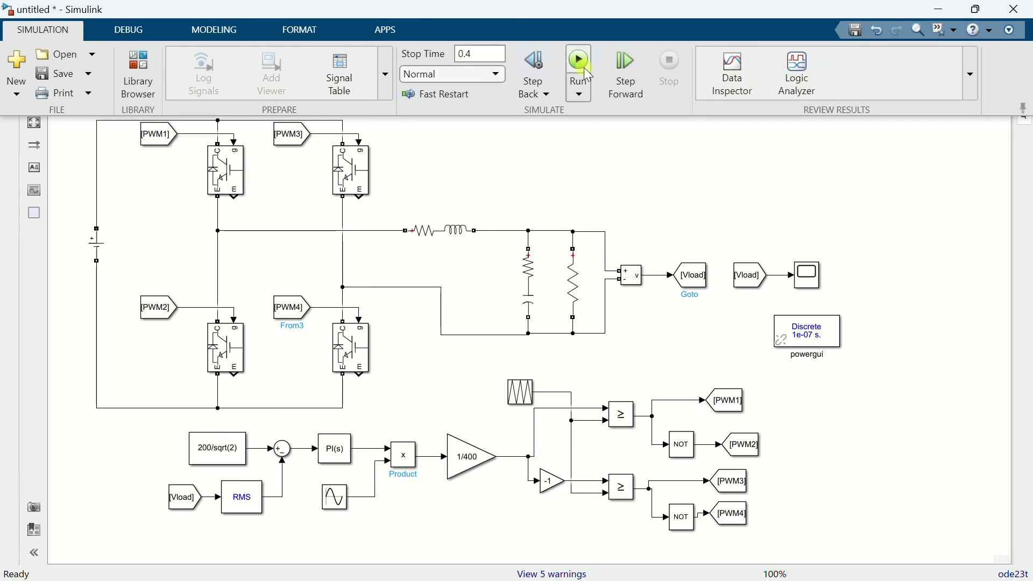
{"action": "left_click", "coordinate": [584, 67]}
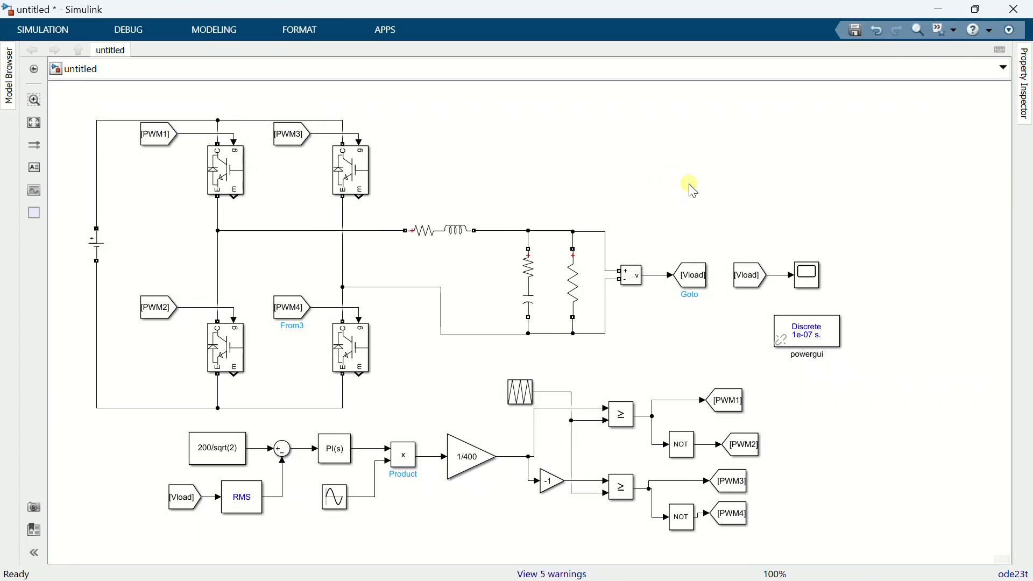
{"action": "left_click", "coordinate": [813, 275]}
{"action": "double_click", "coordinate": [813, 275]}
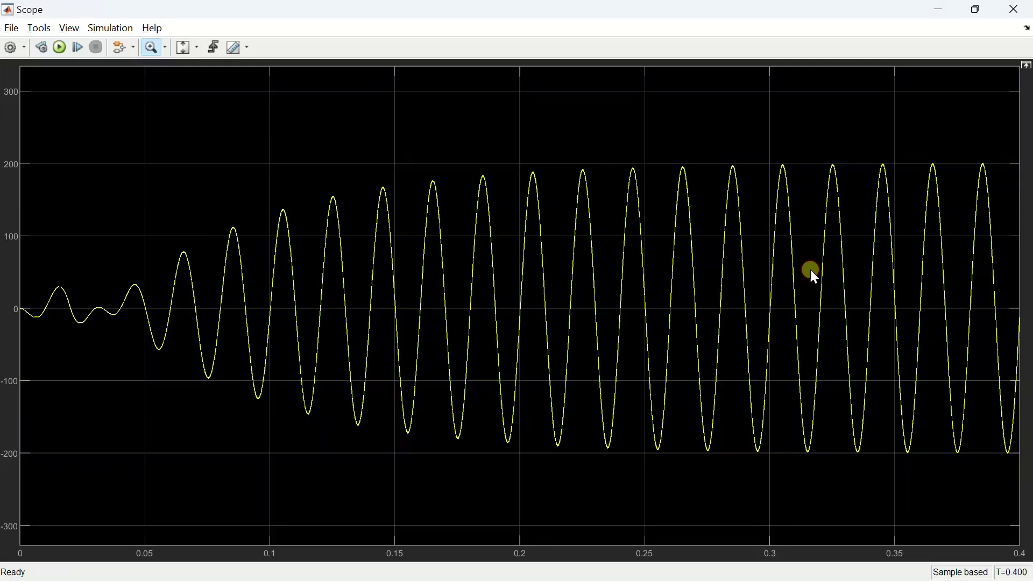
{"action": "left_click_drag", "start_coordinate": [790, 125], "coordinate": [1009, 481]}
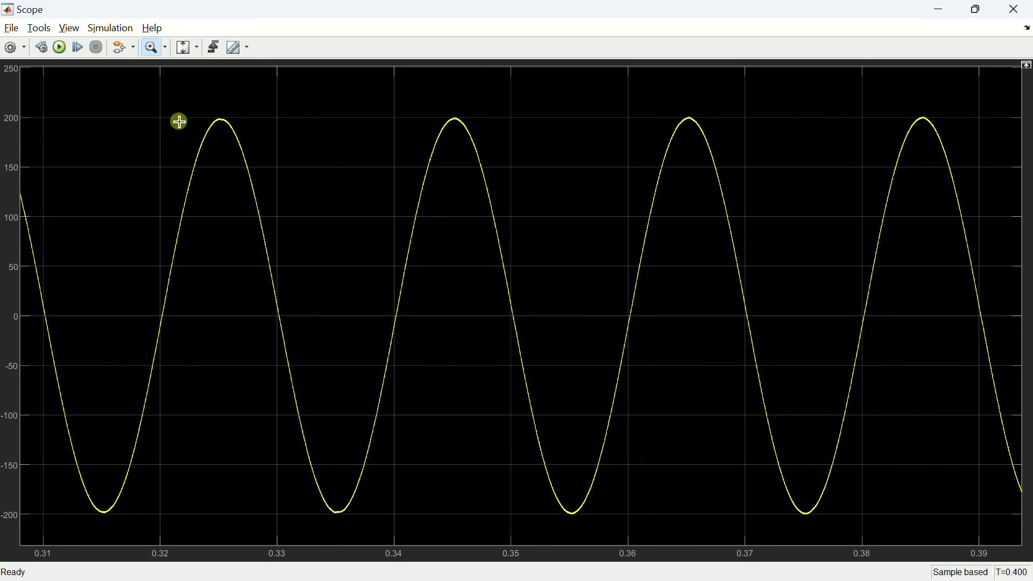
{"action": "left_click", "coordinate": [1014, 9]}
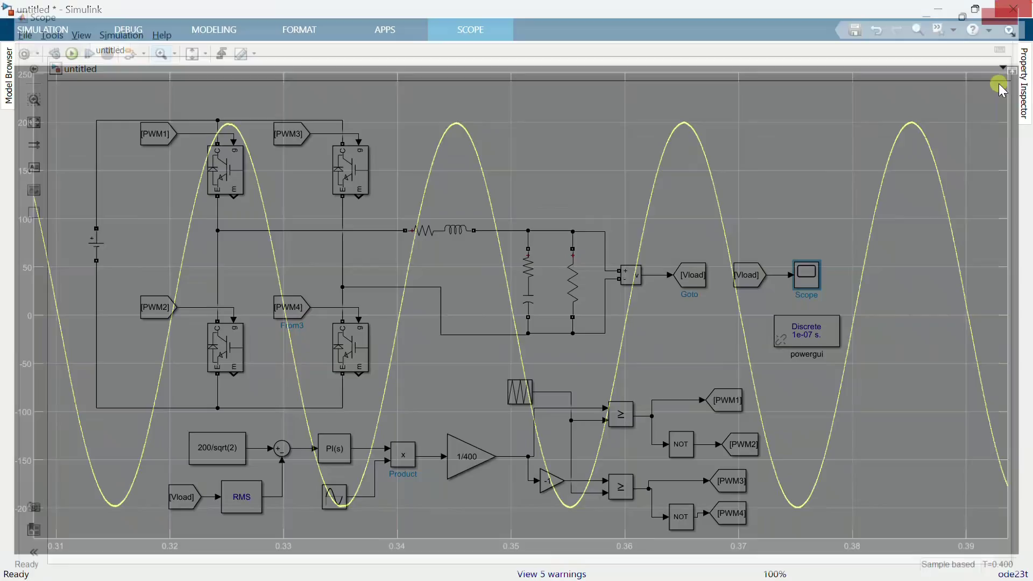
{"action": "left_click", "coordinate": [877, 427]}
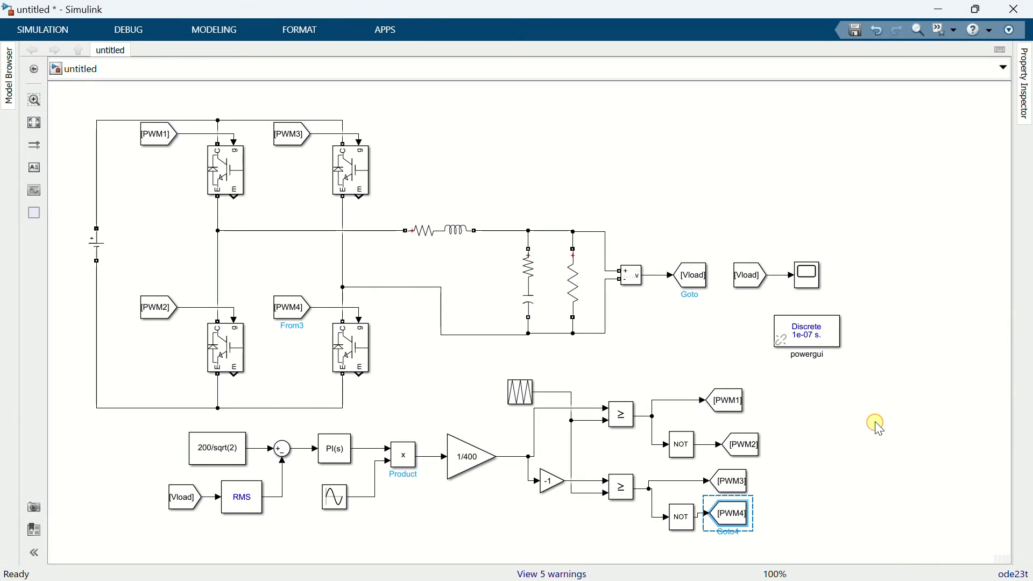